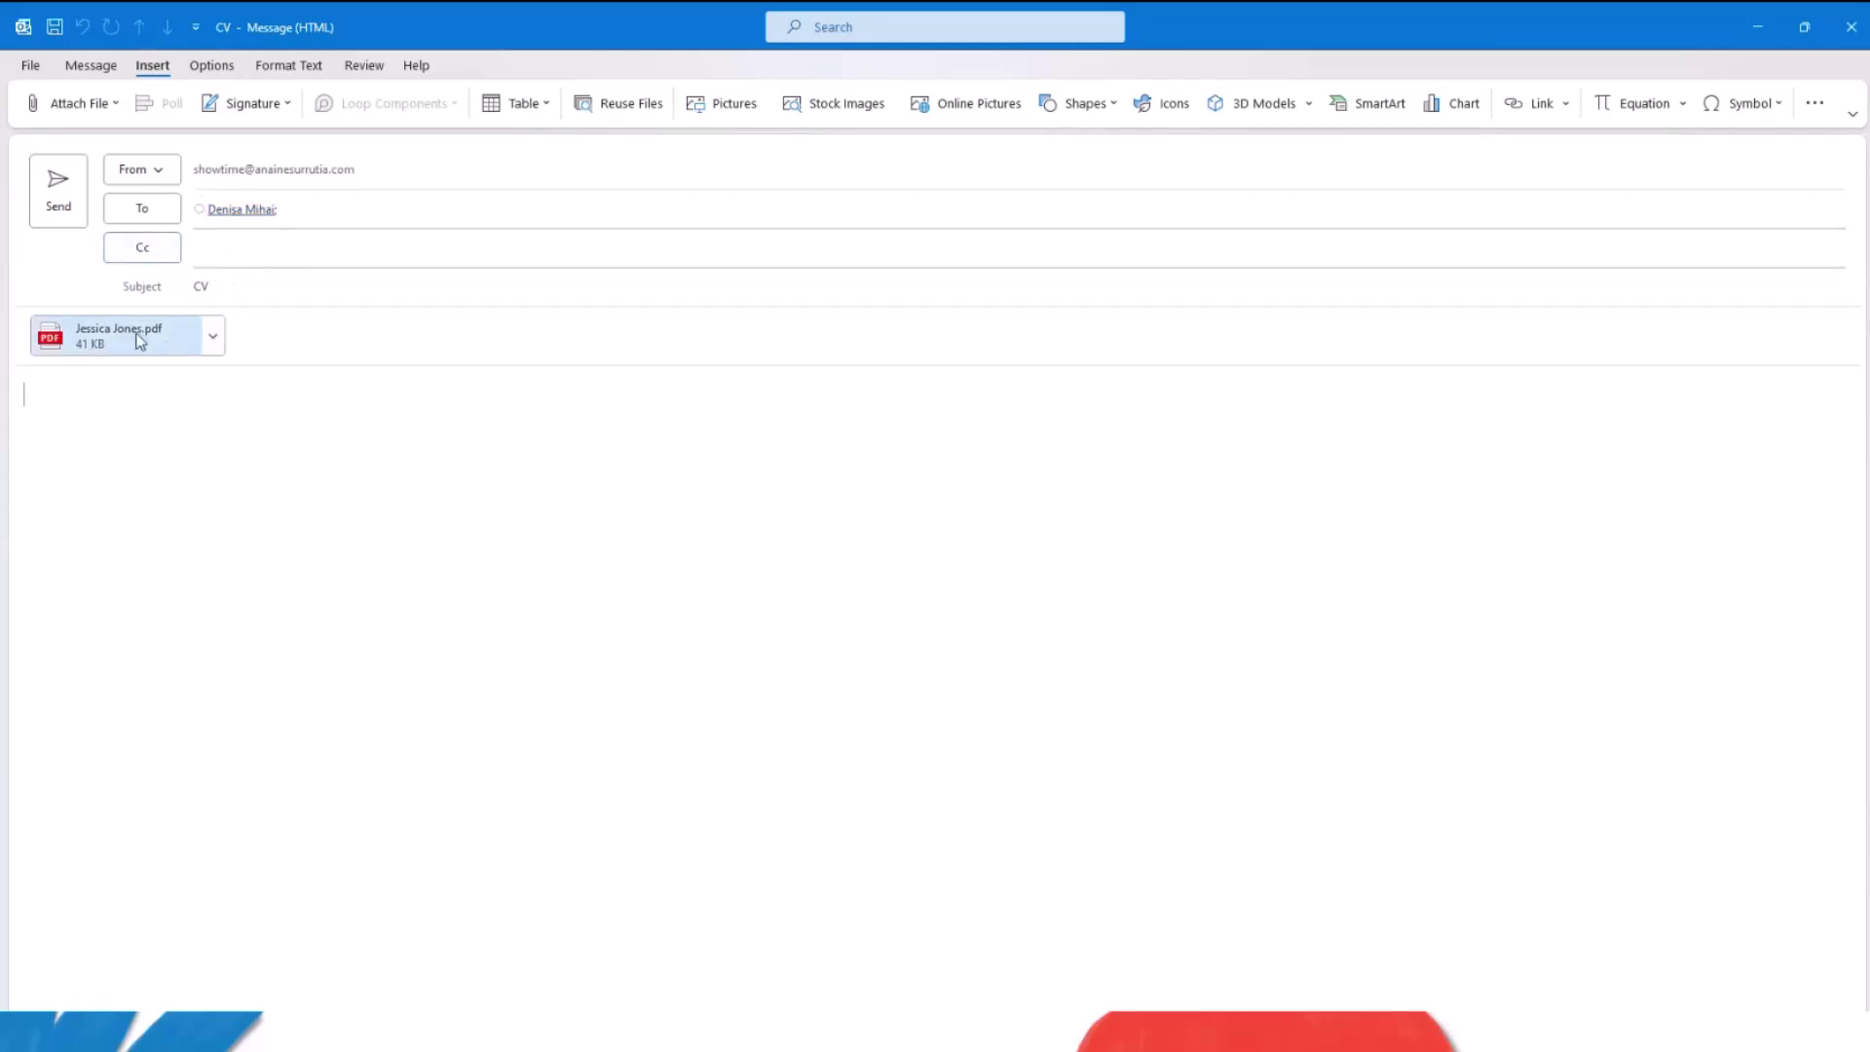
Send the email with the subject CV and the attached PDF résumé.
left_click(56, 182)
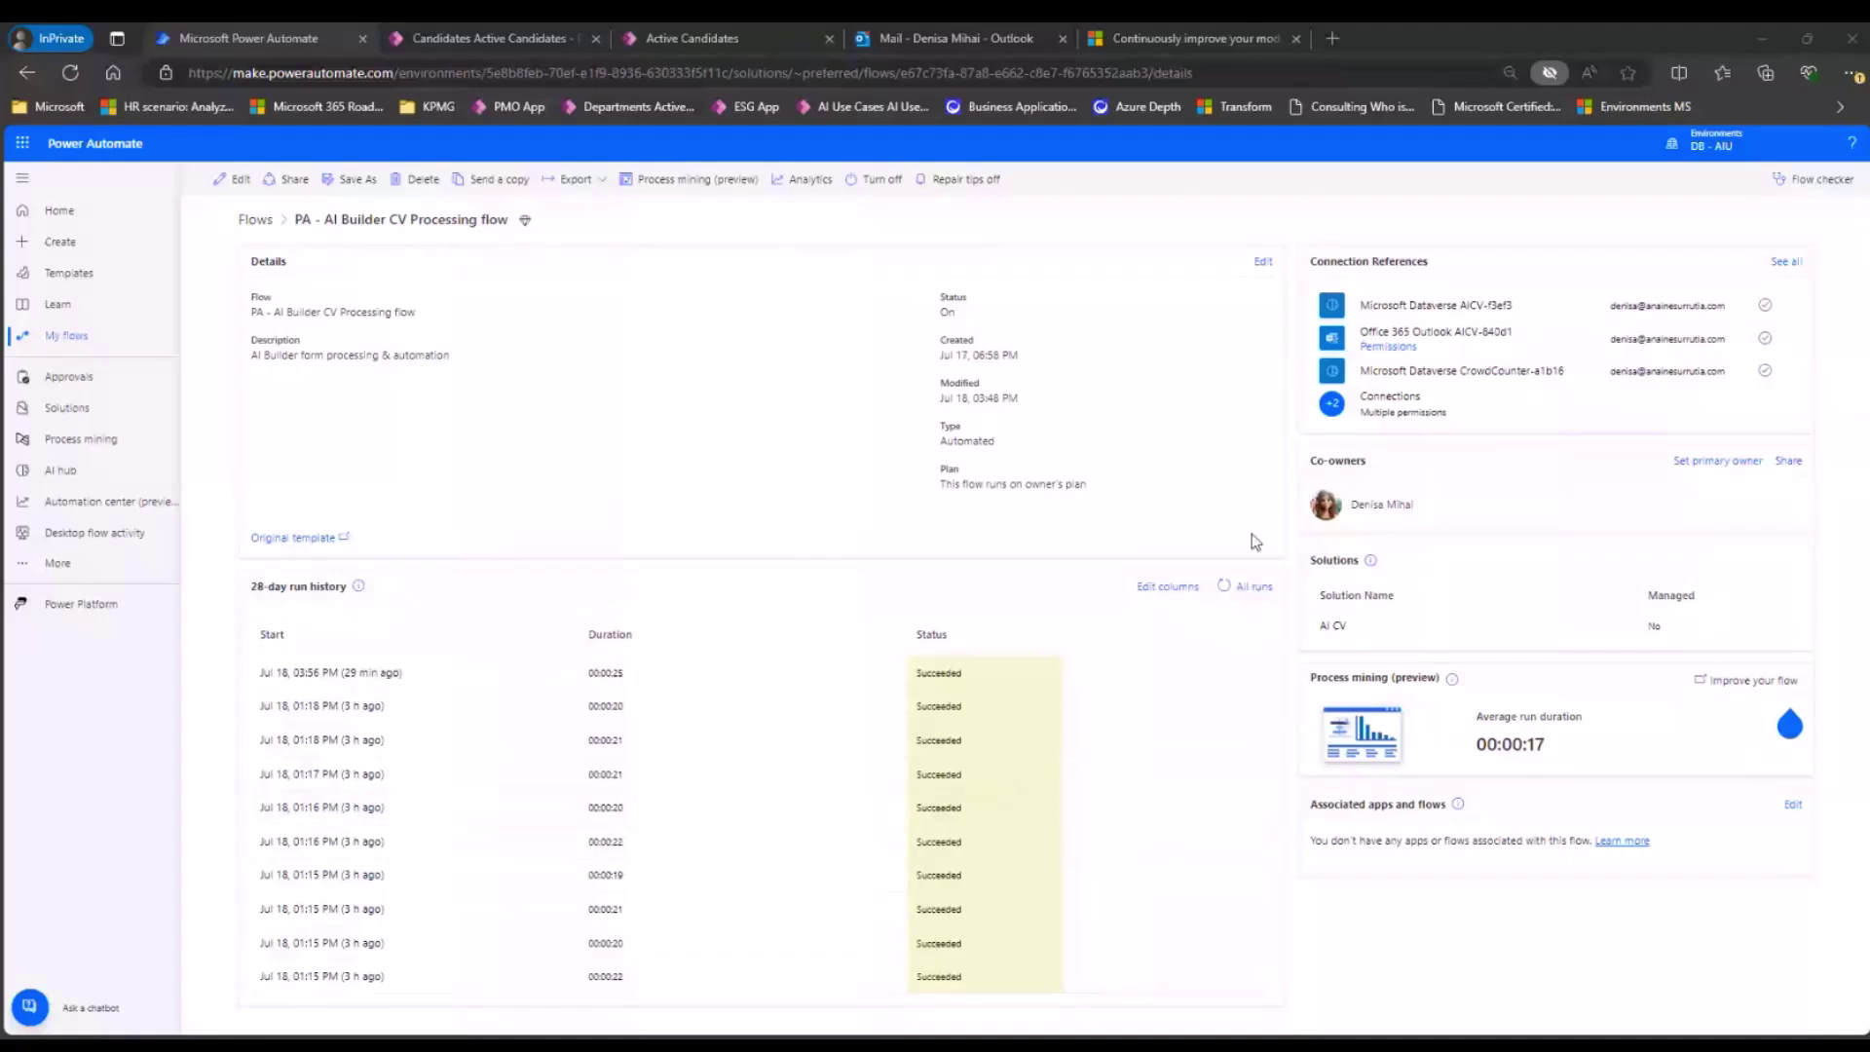
Refresh the run history of PA - AI Builder CV Processing flow, open the newest run and inspect its email trigger's inputs and outputs.
left_click(1226, 587)
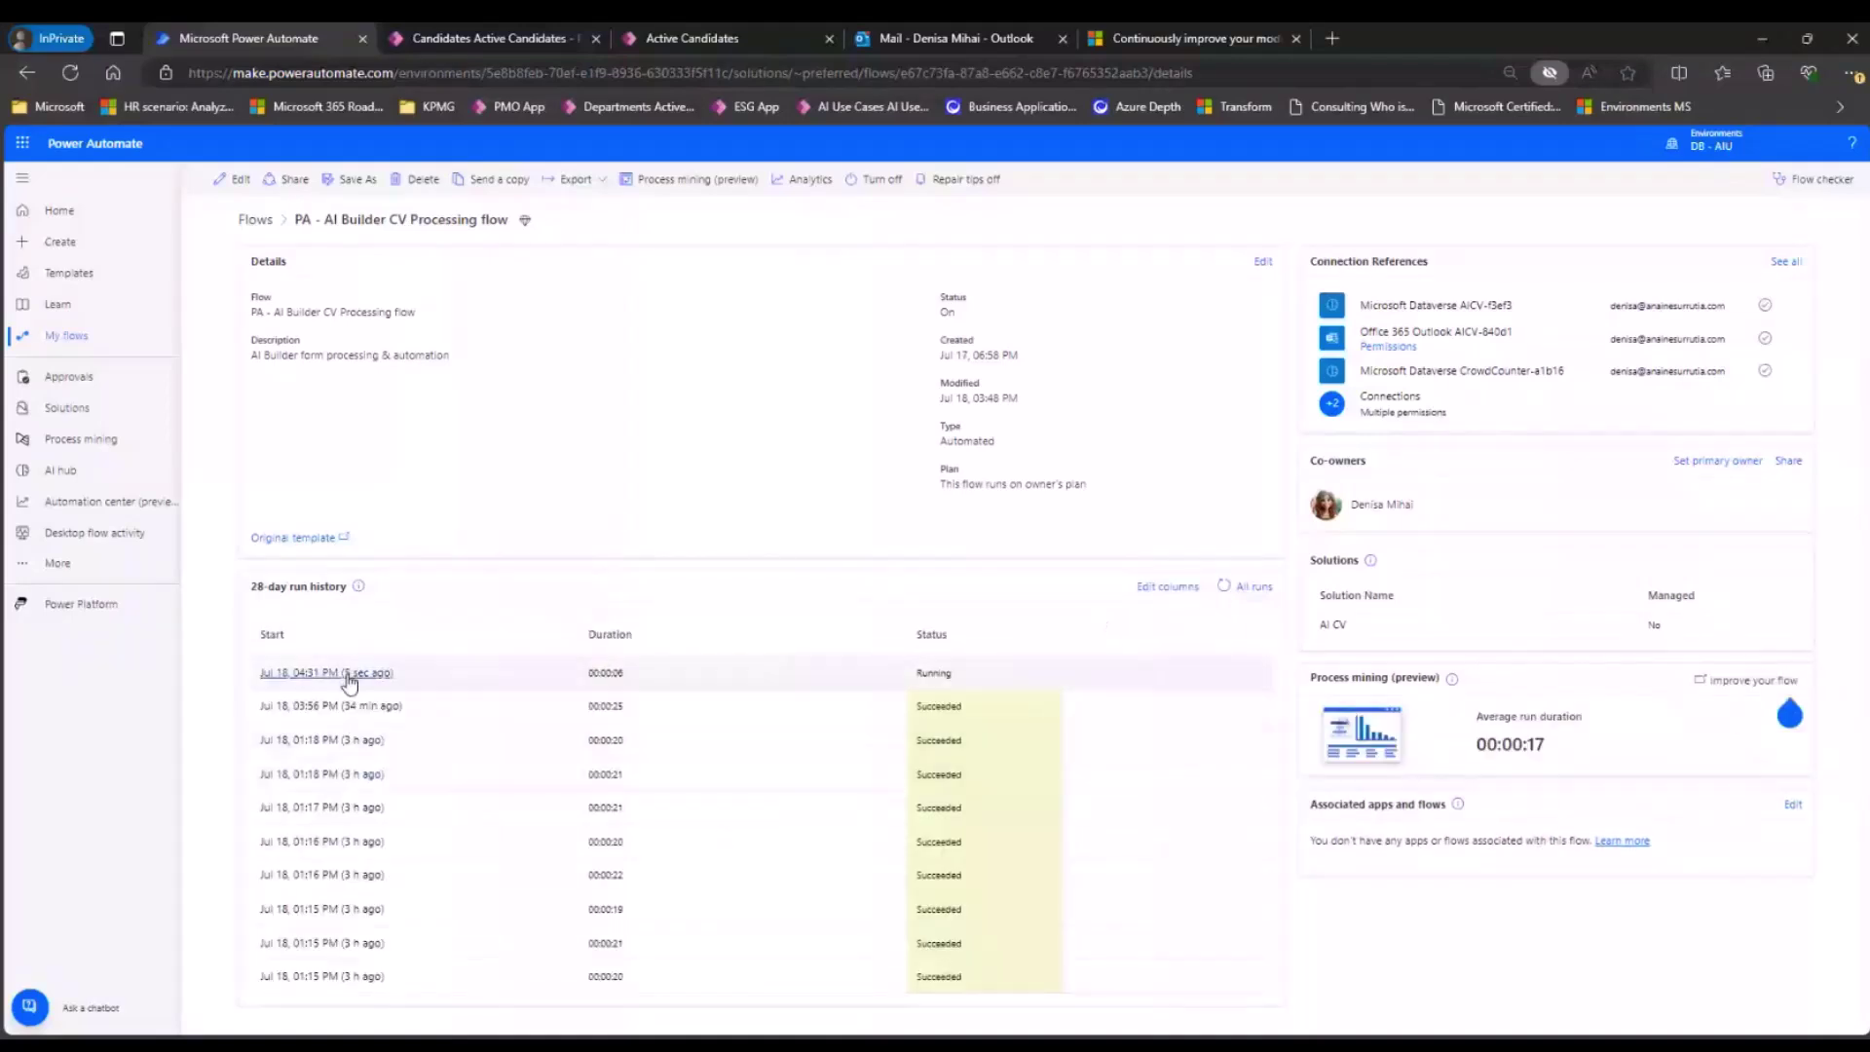
left_click(347, 673)
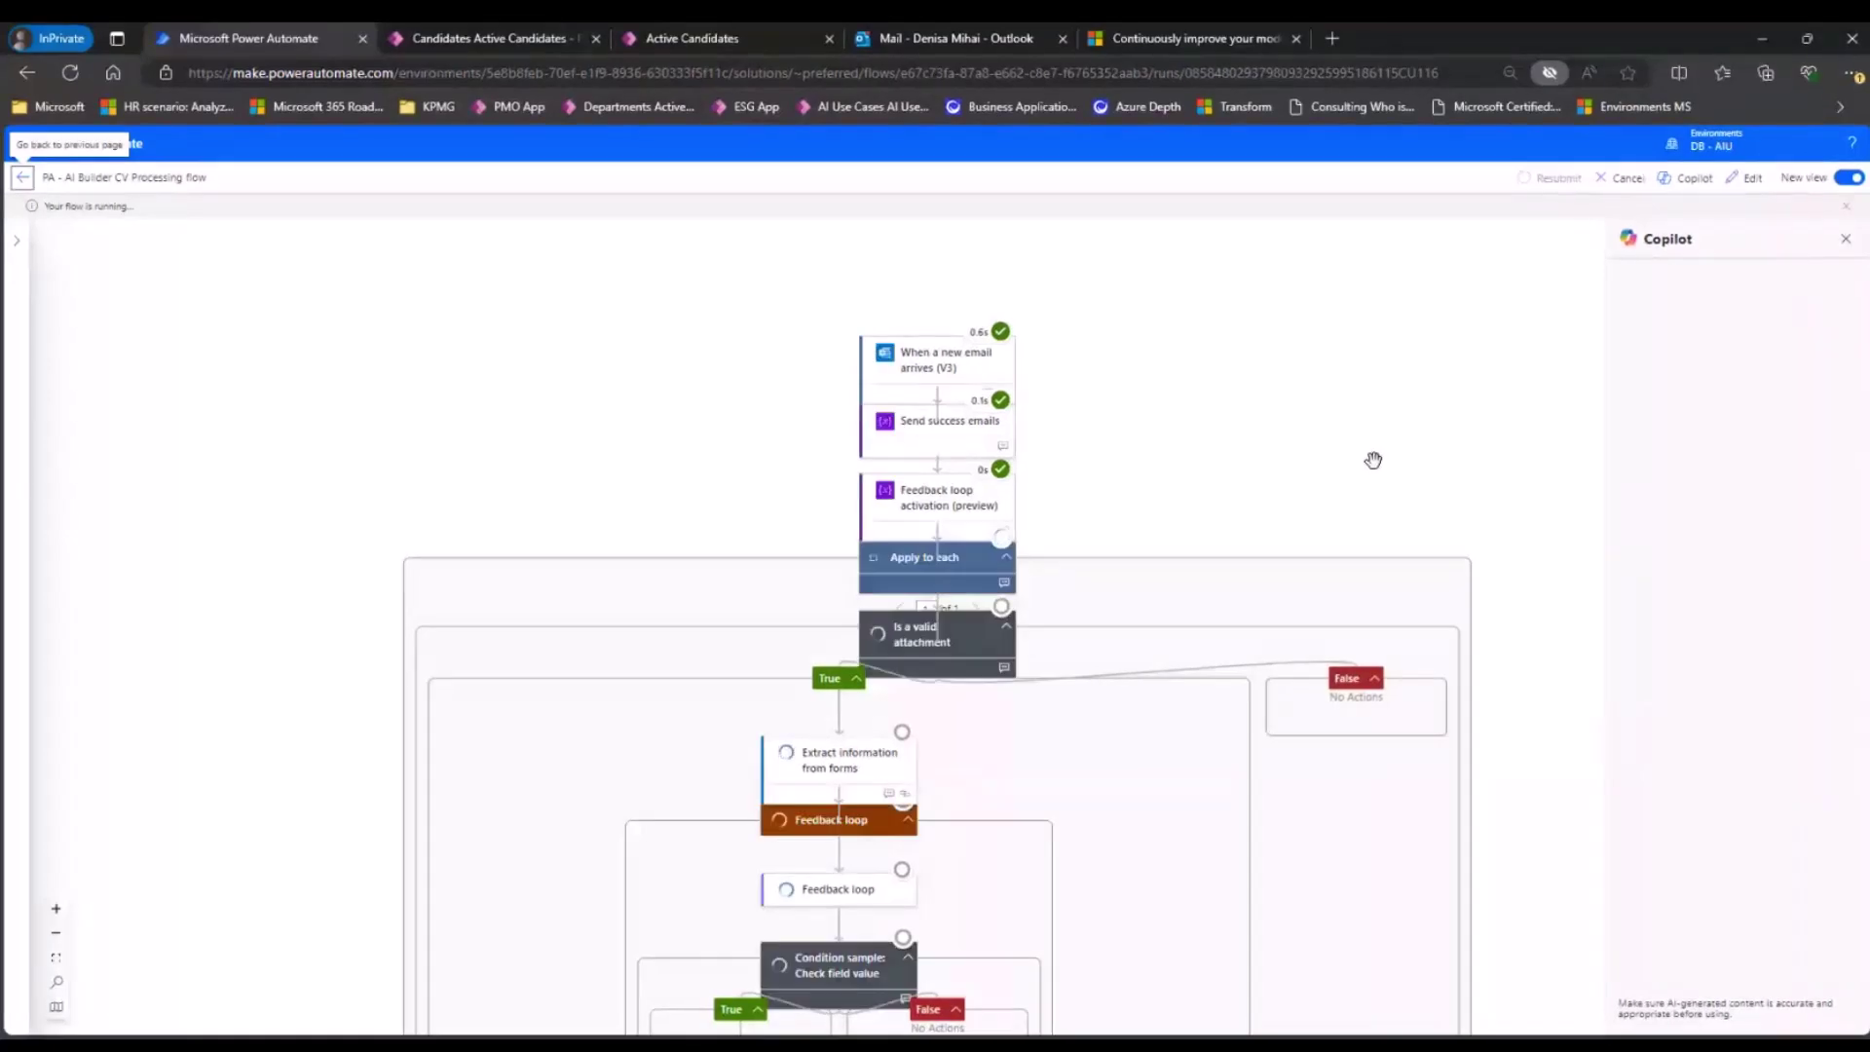
left_click(924, 388)
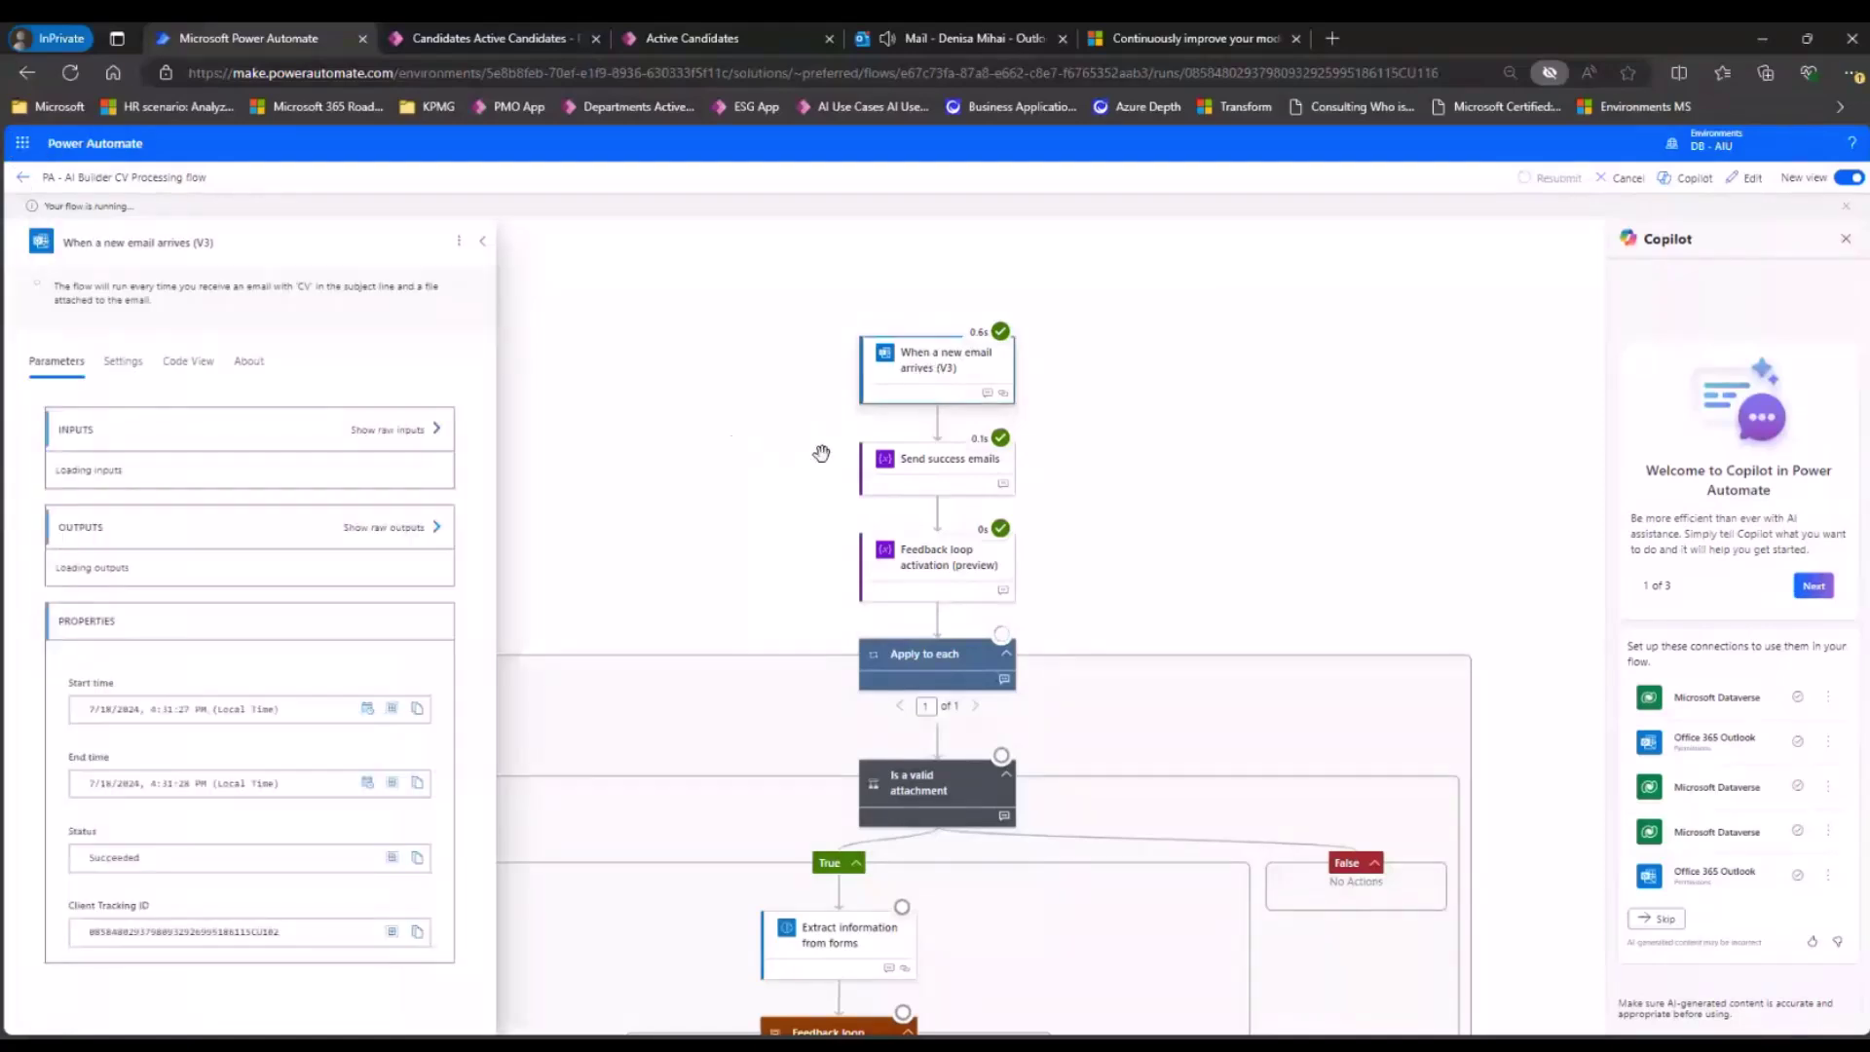
scroll(292, 672, "down", 6)
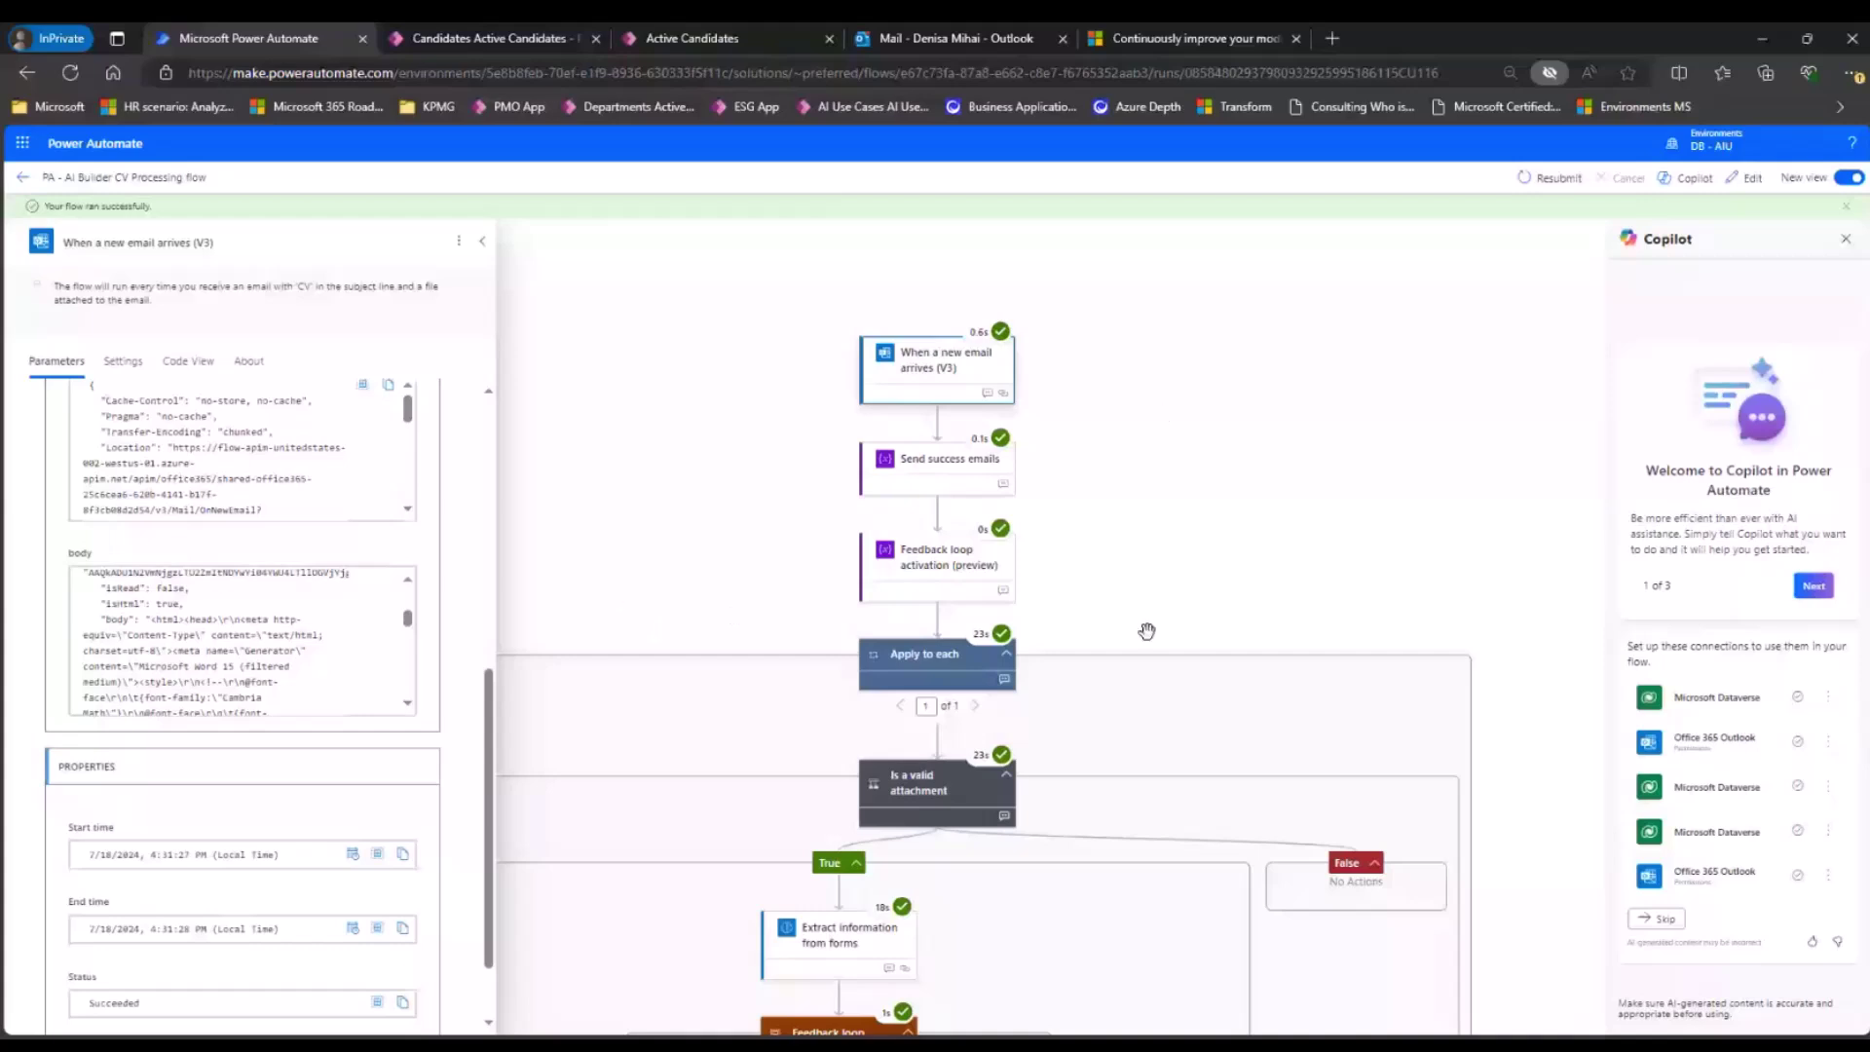
Examine the run's actions from the attachment check and form extraction down through the Feedback loop's condition branches.
scroll(1315, 523, "down", 2)
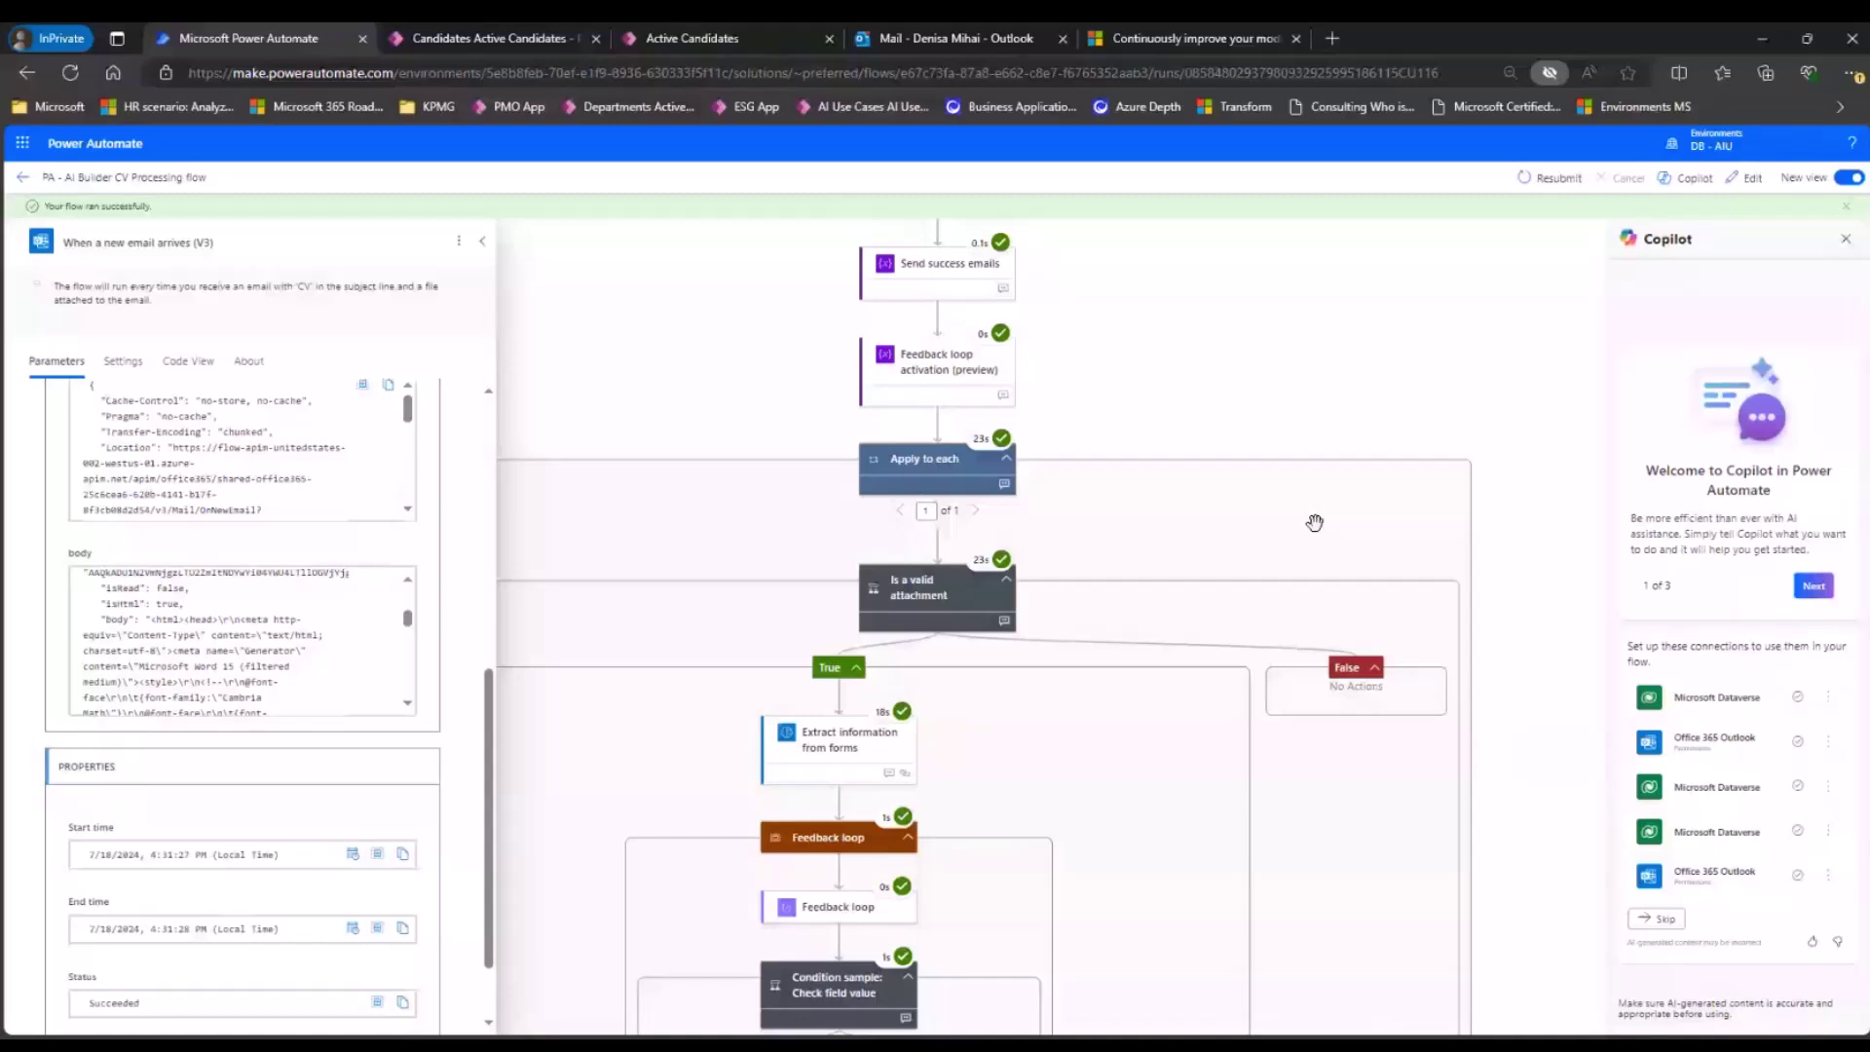
scroll(1025, 574, "down", 1)
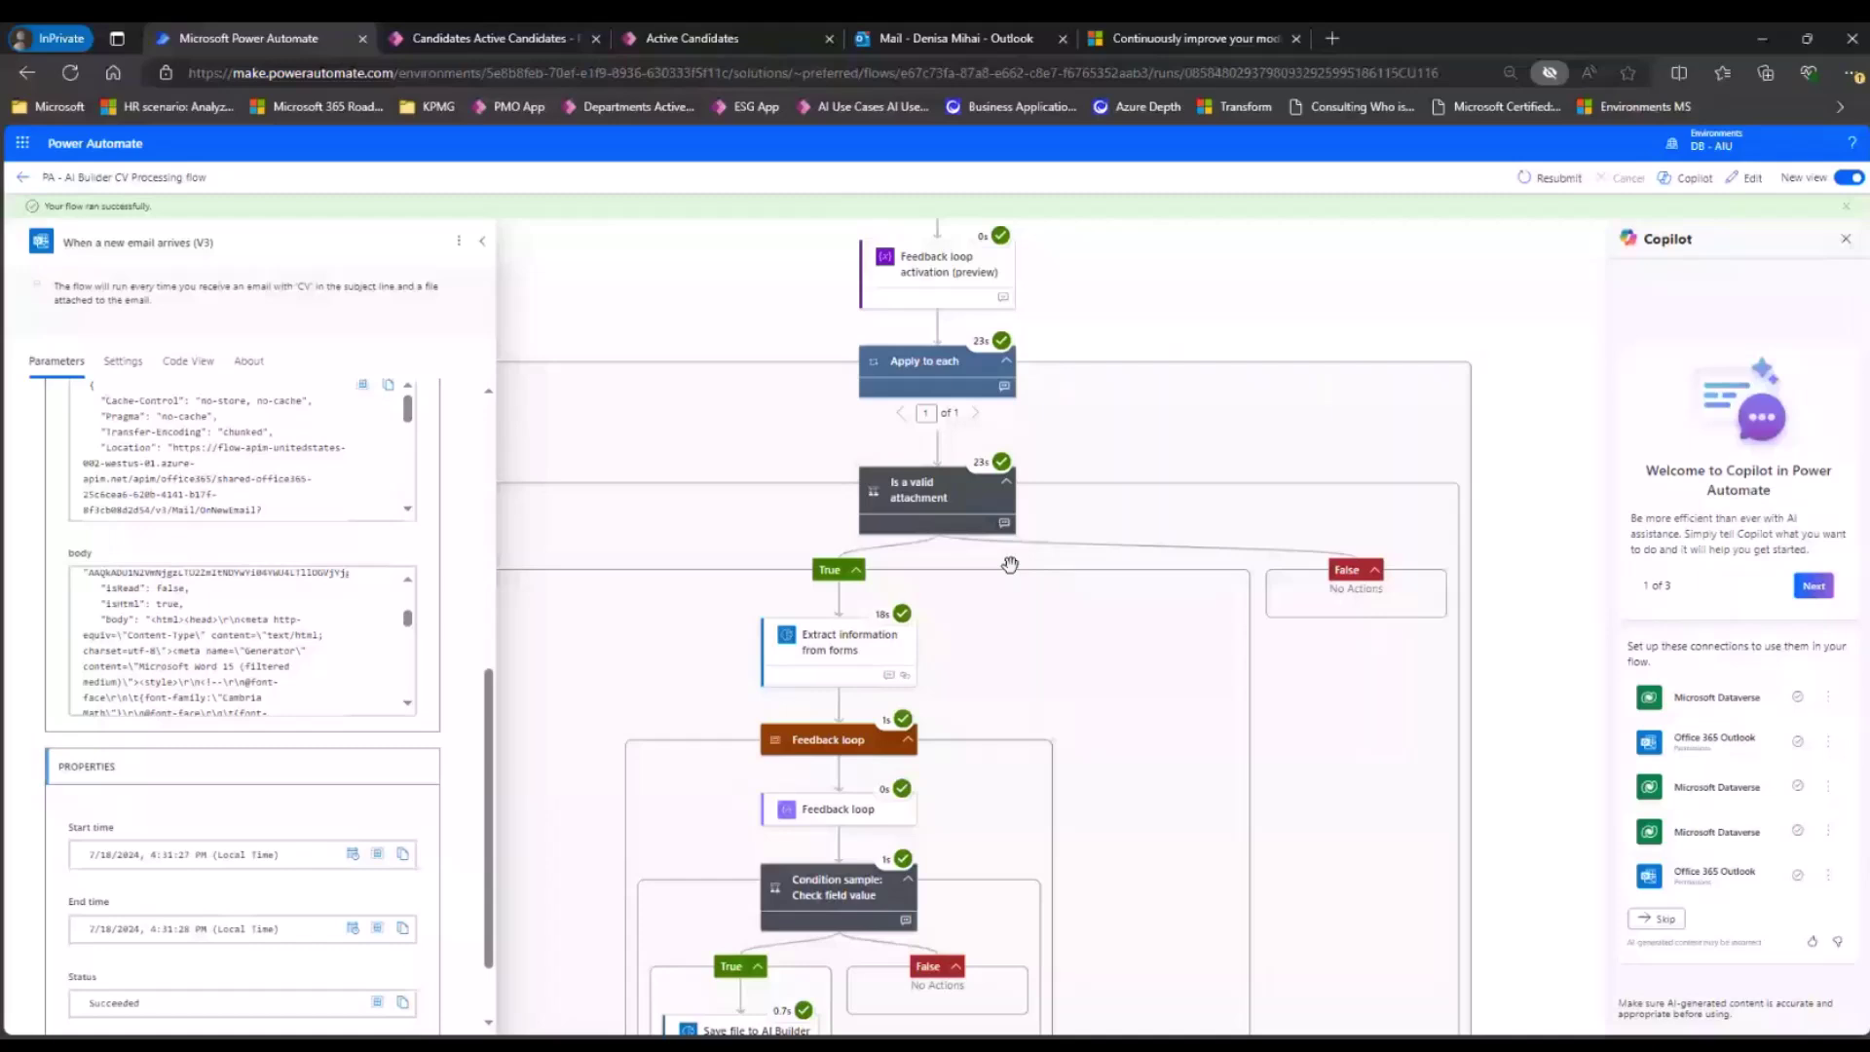
scroll(1035, 658, "down", 1)
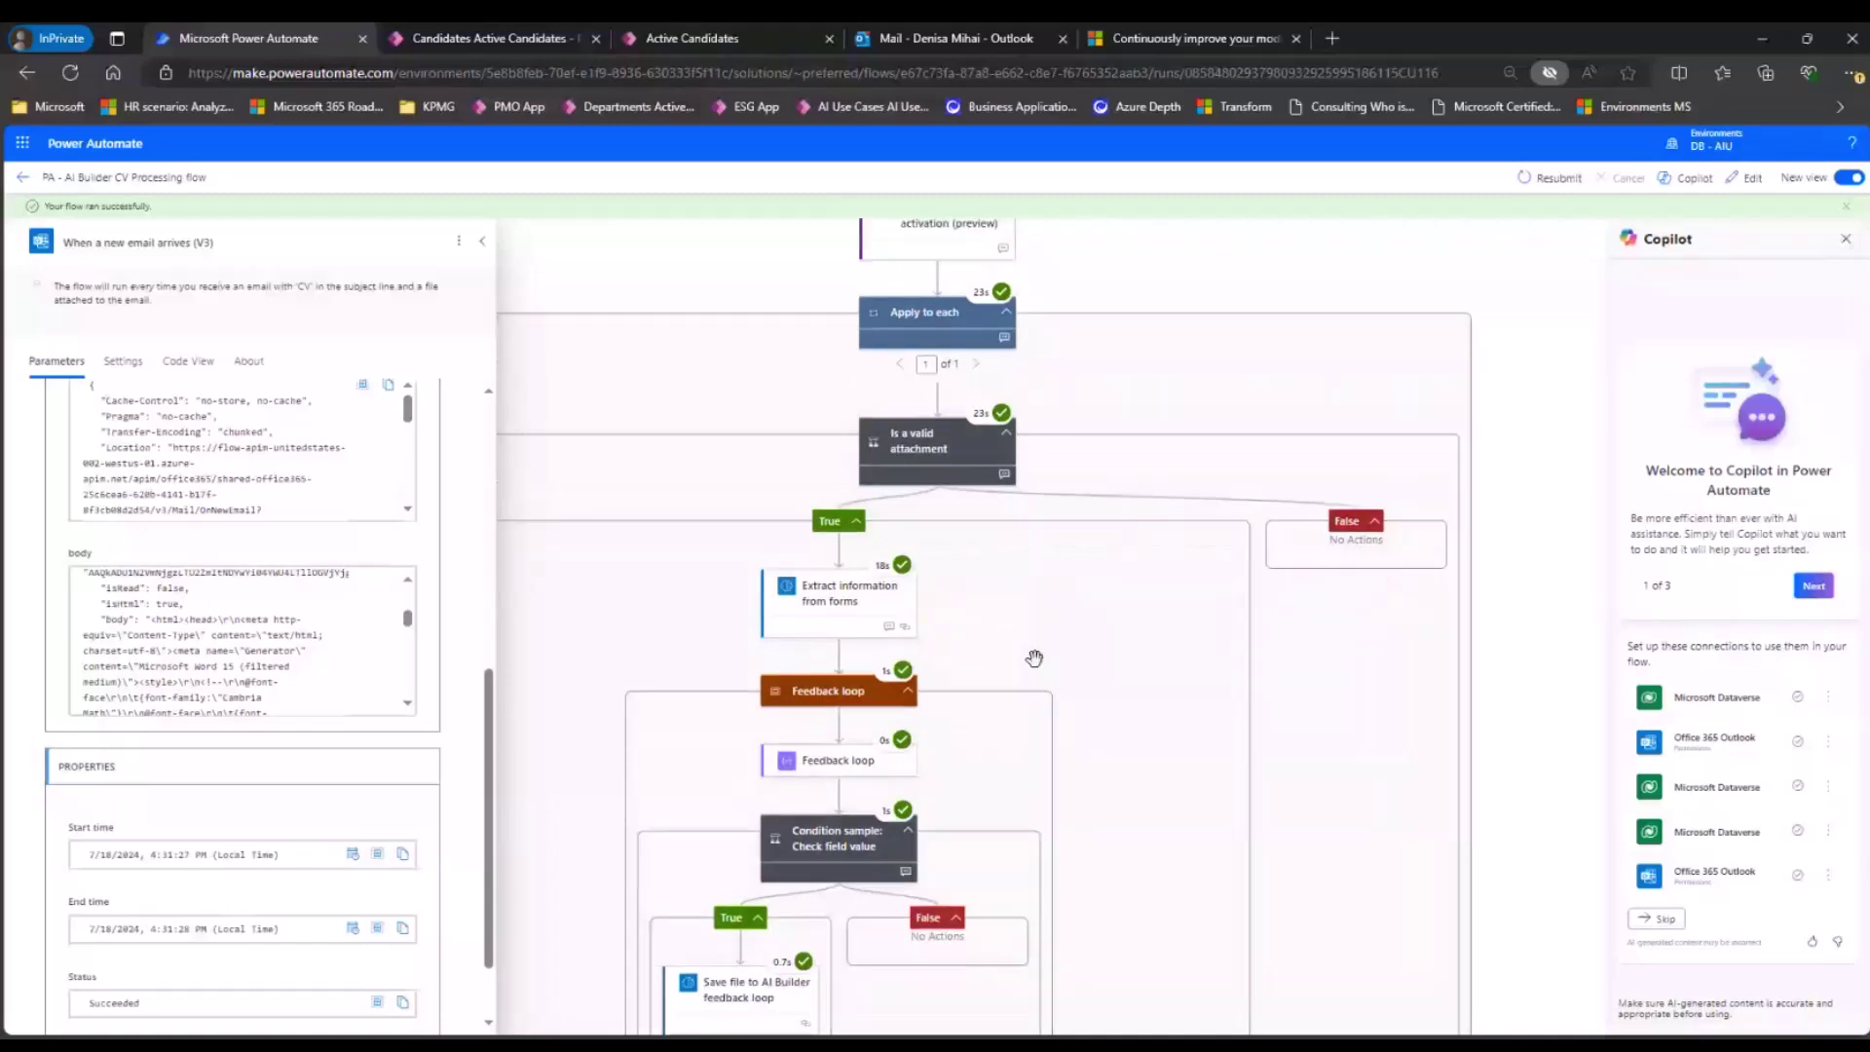
scroll(938, 641, "down", 1)
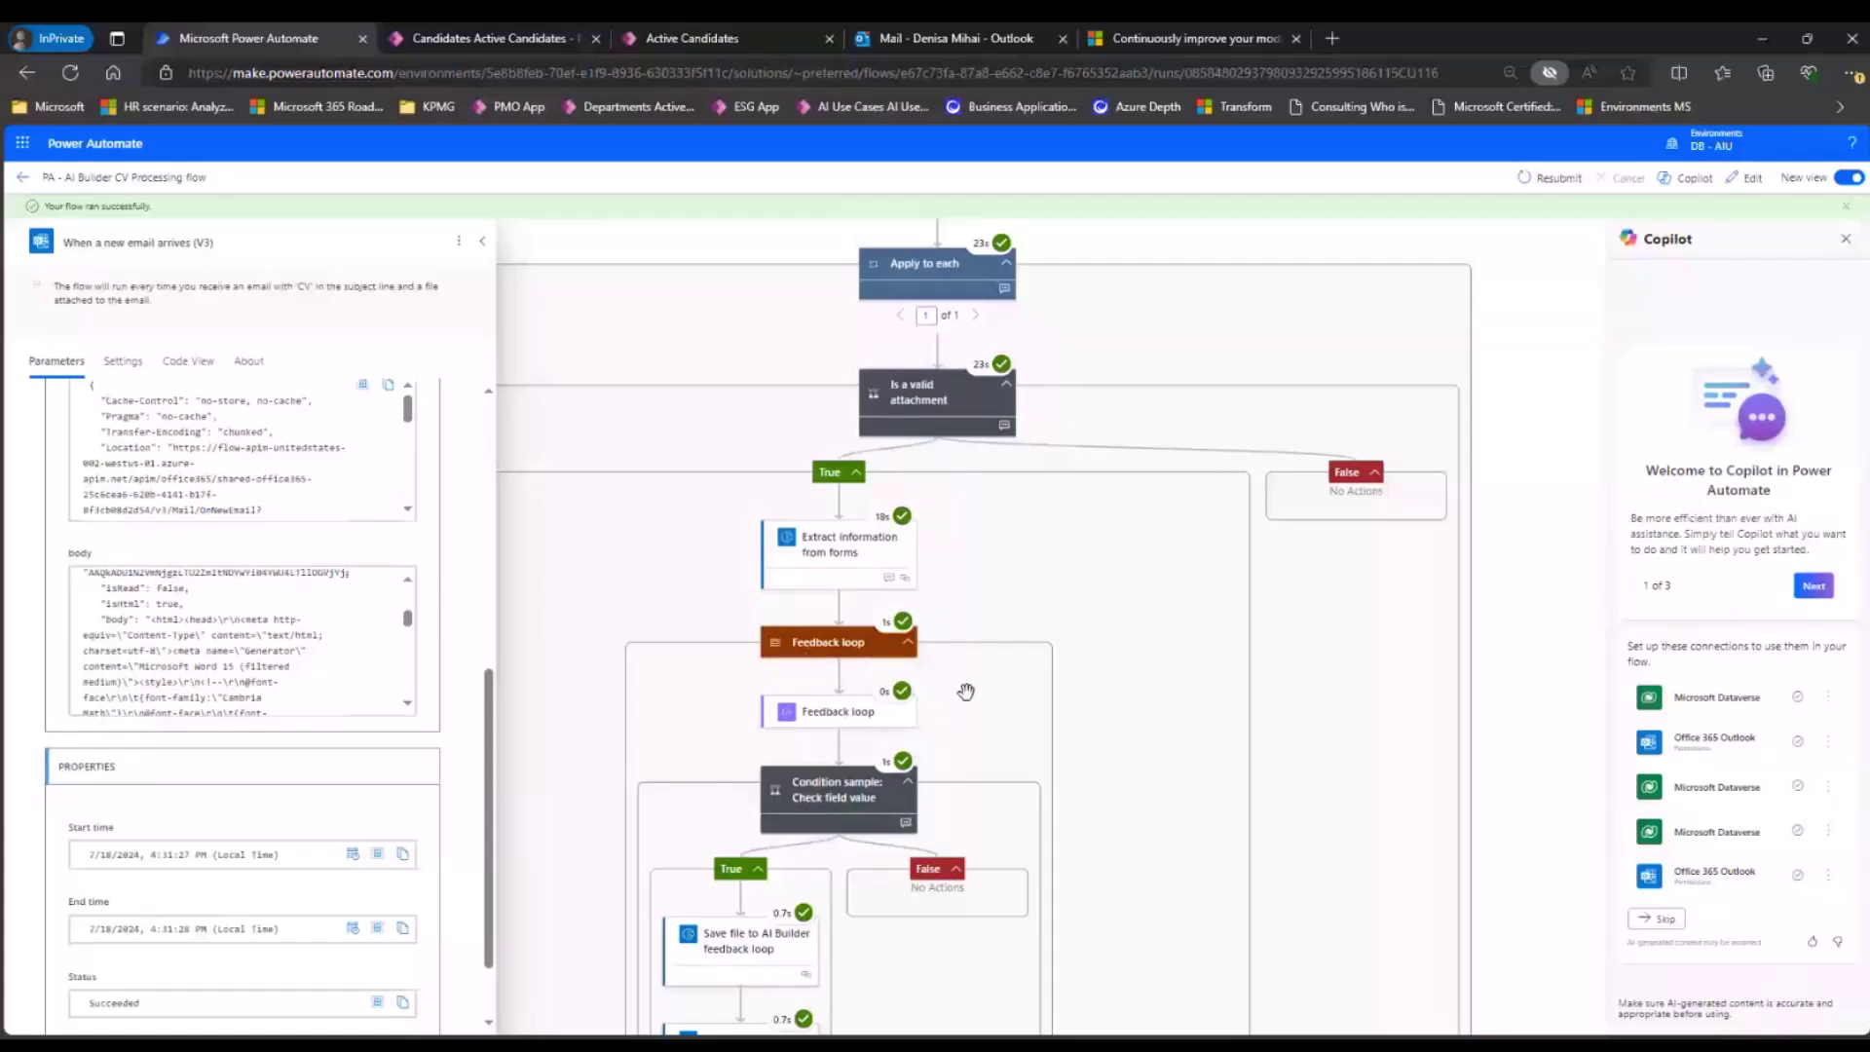
scroll(1039, 643, "down", 1)
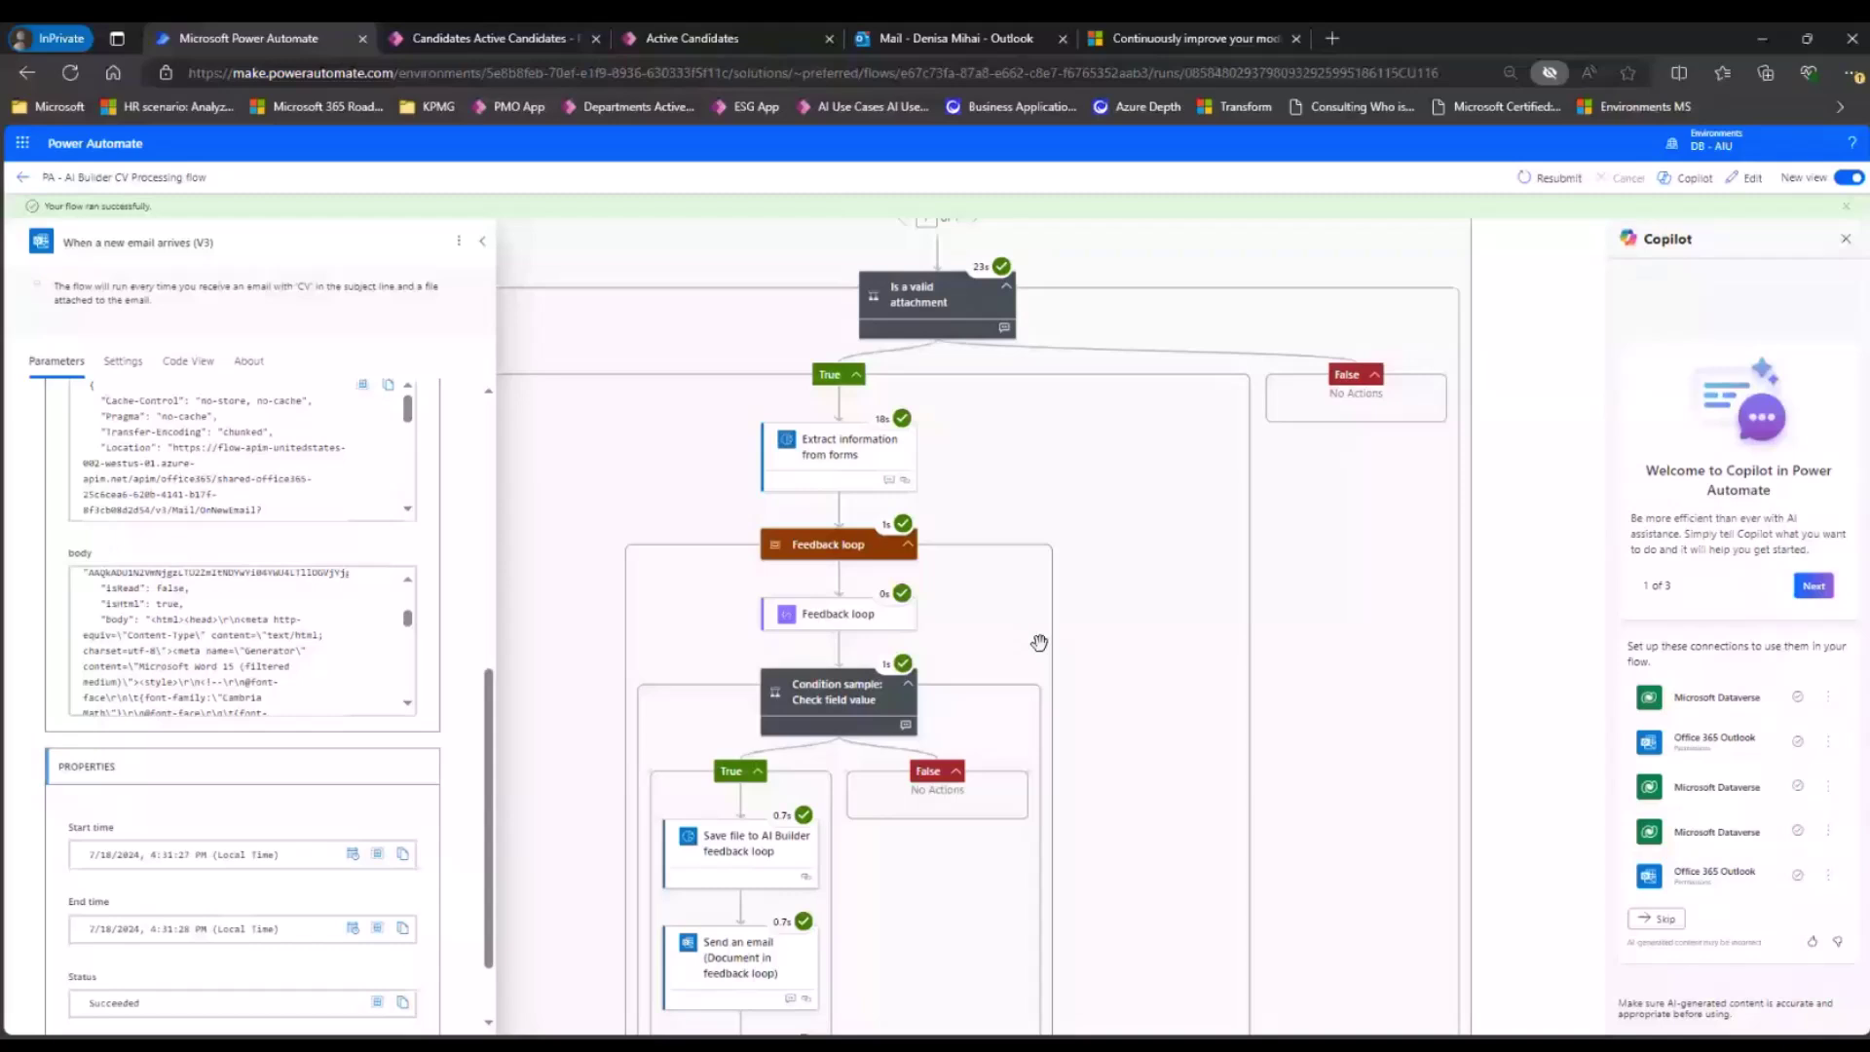
scroll(1039, 643, "down", 1)
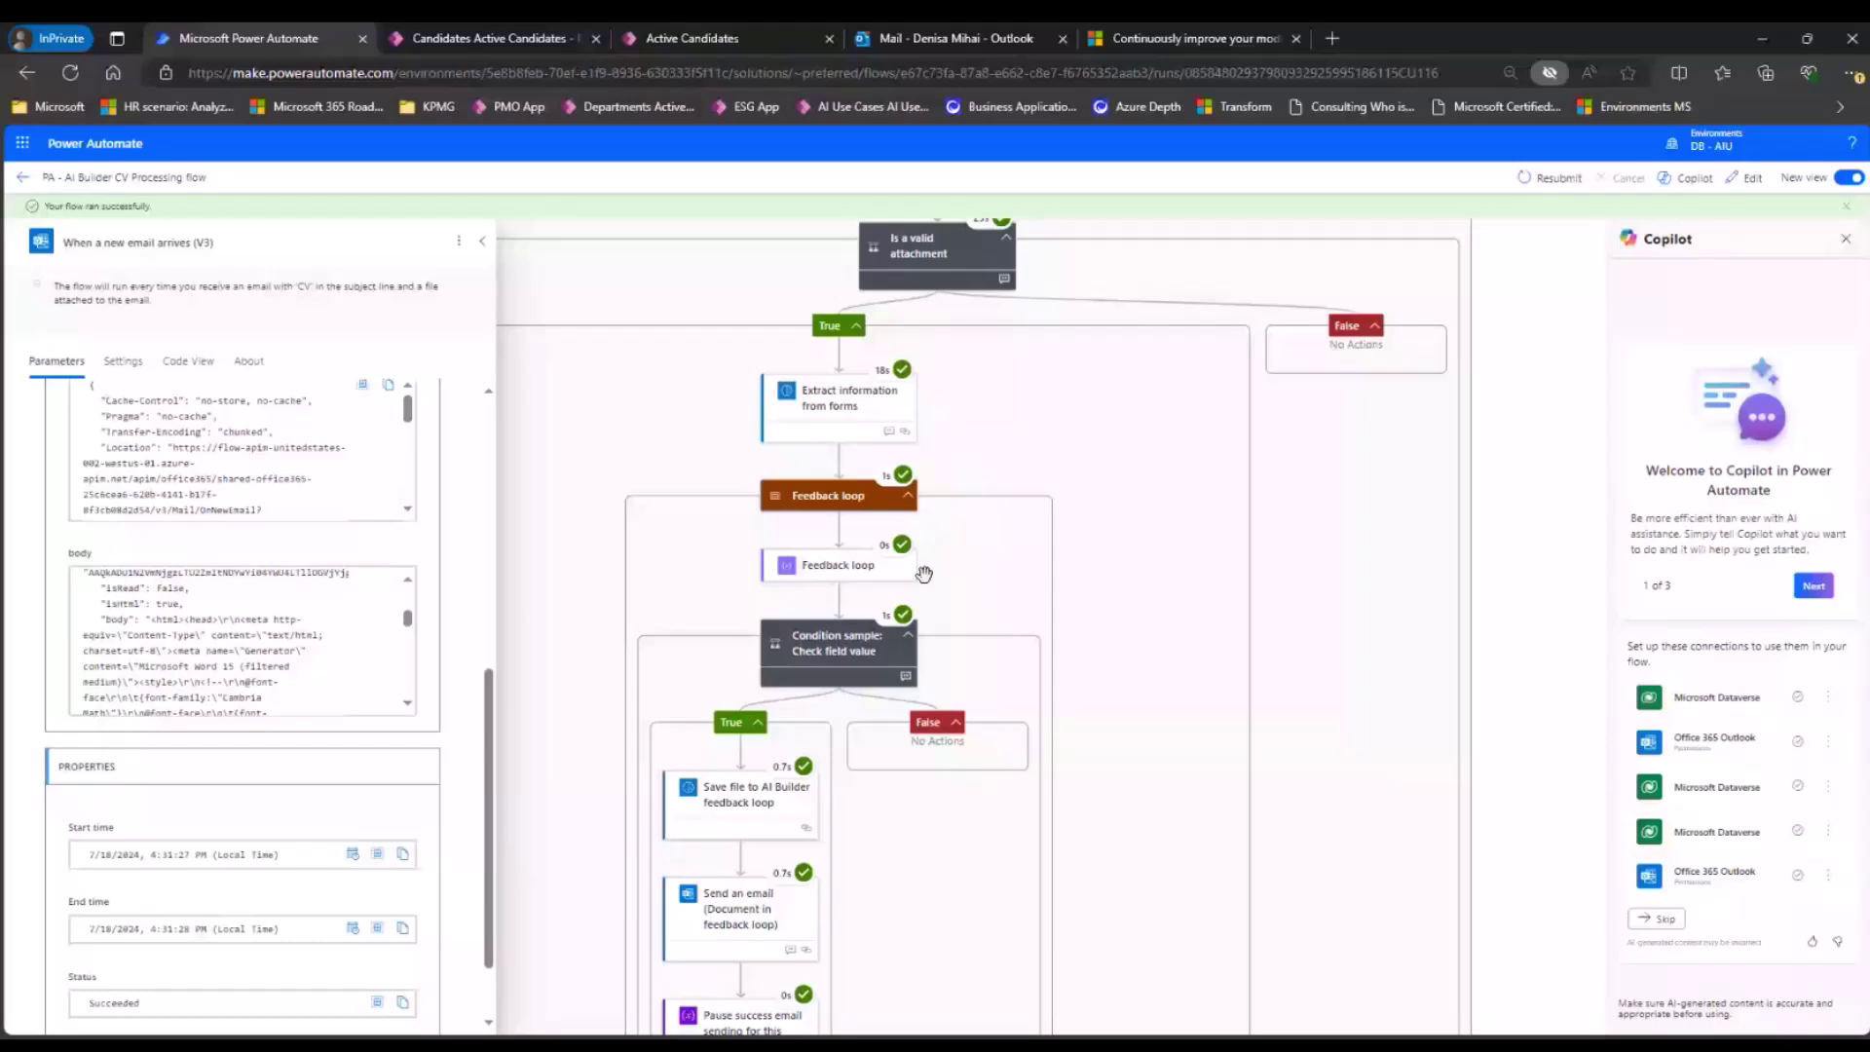
scroll(924, 574, "down", 2)
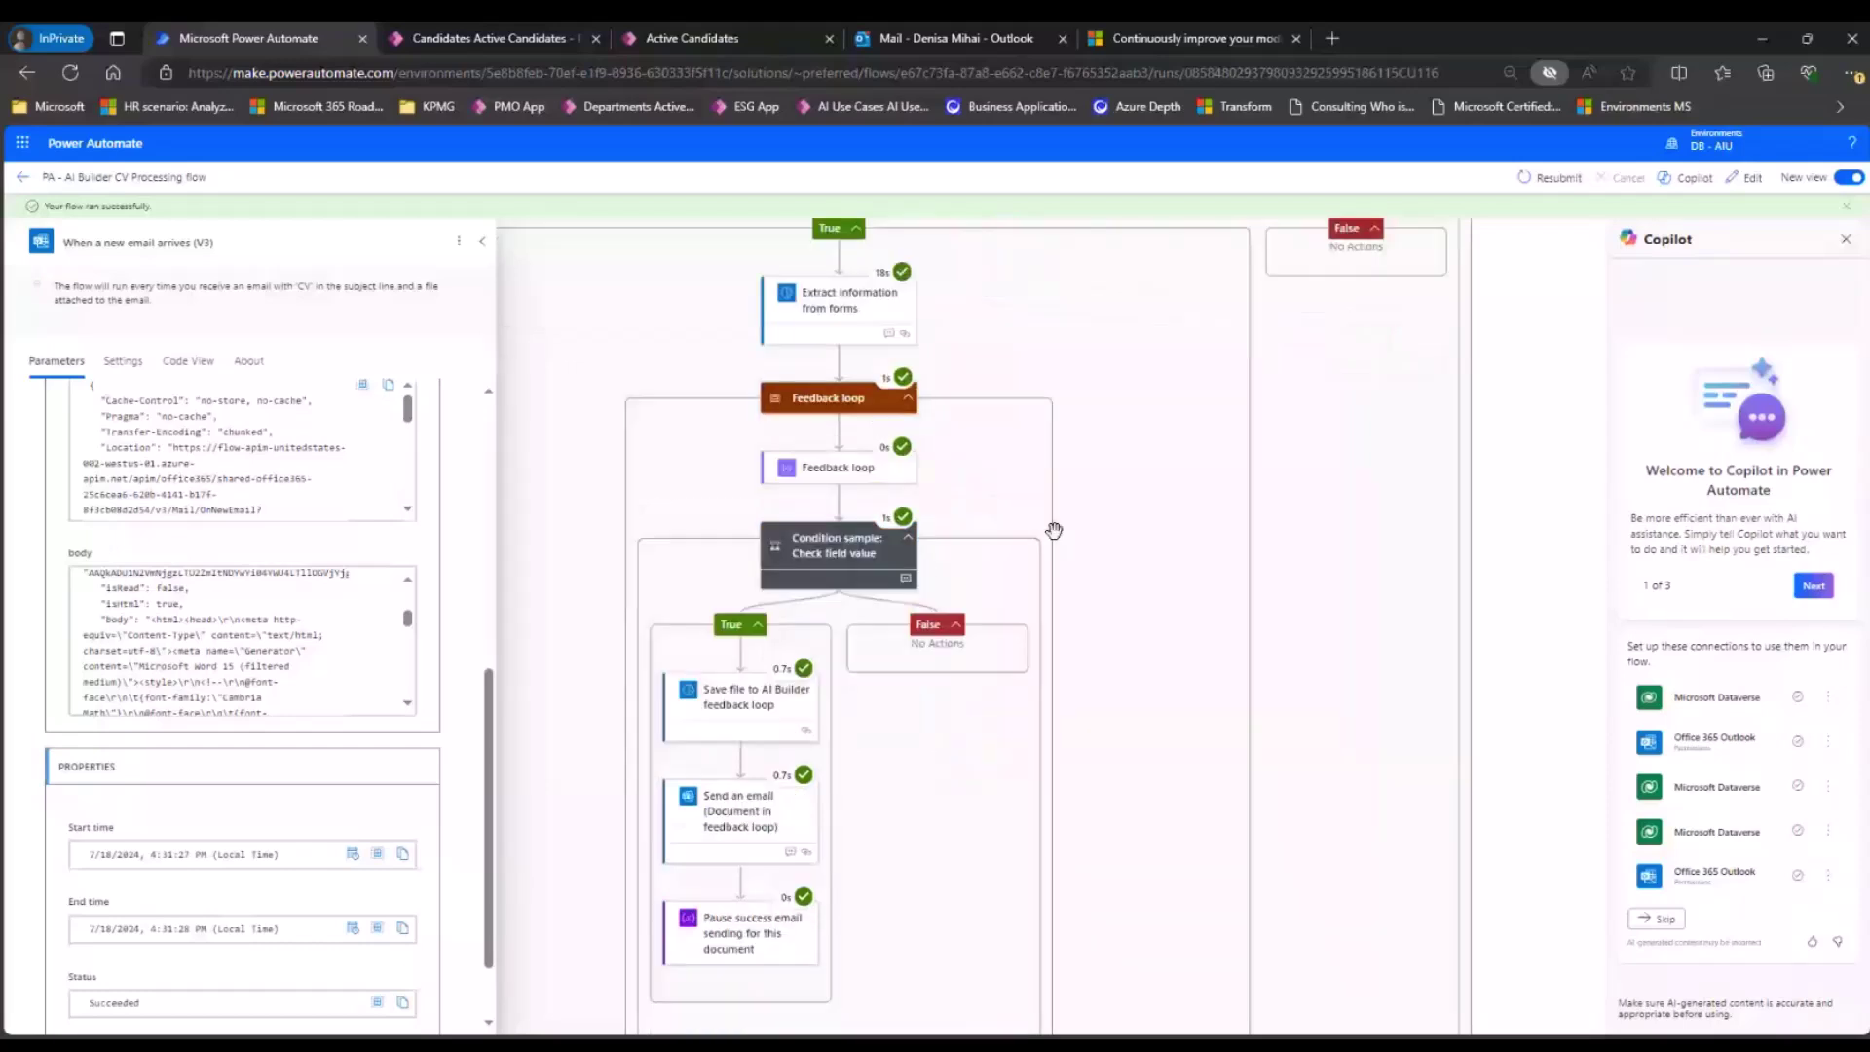
scroll(1058, 634, "down", 2)
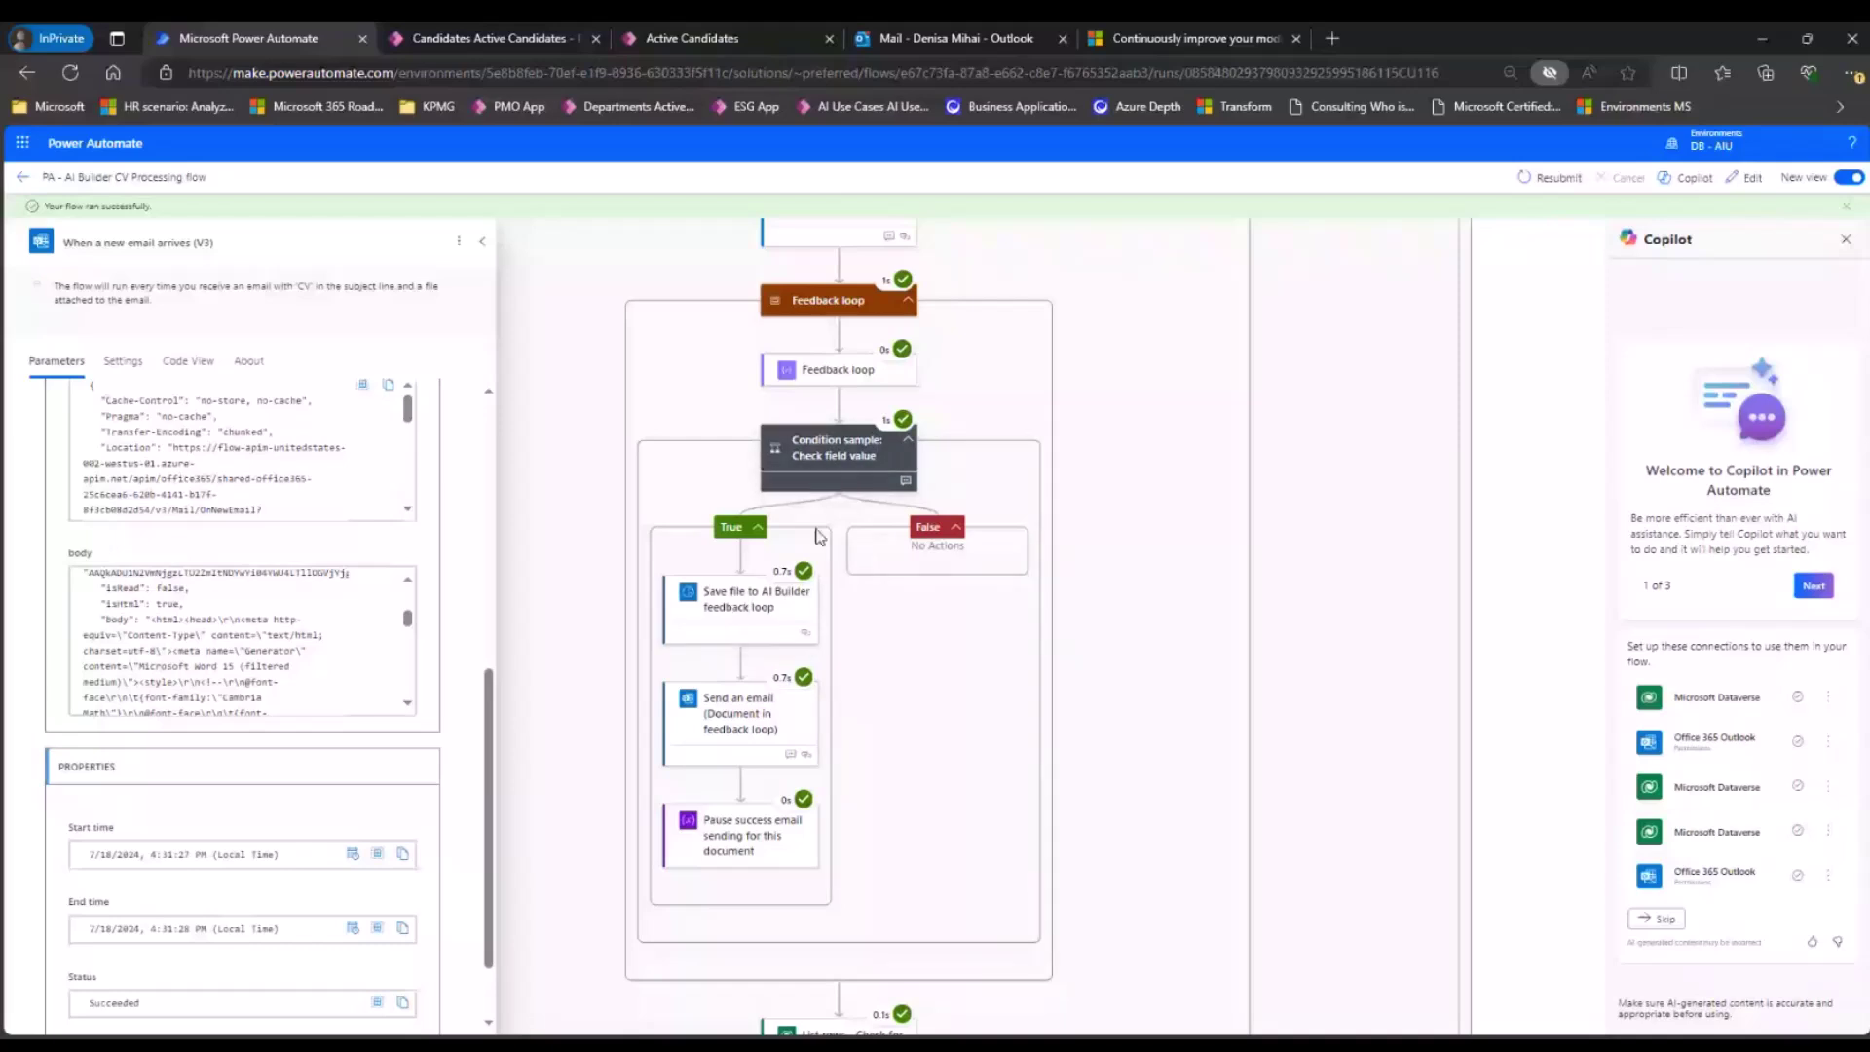
scroll(896, 597, "down", 1)
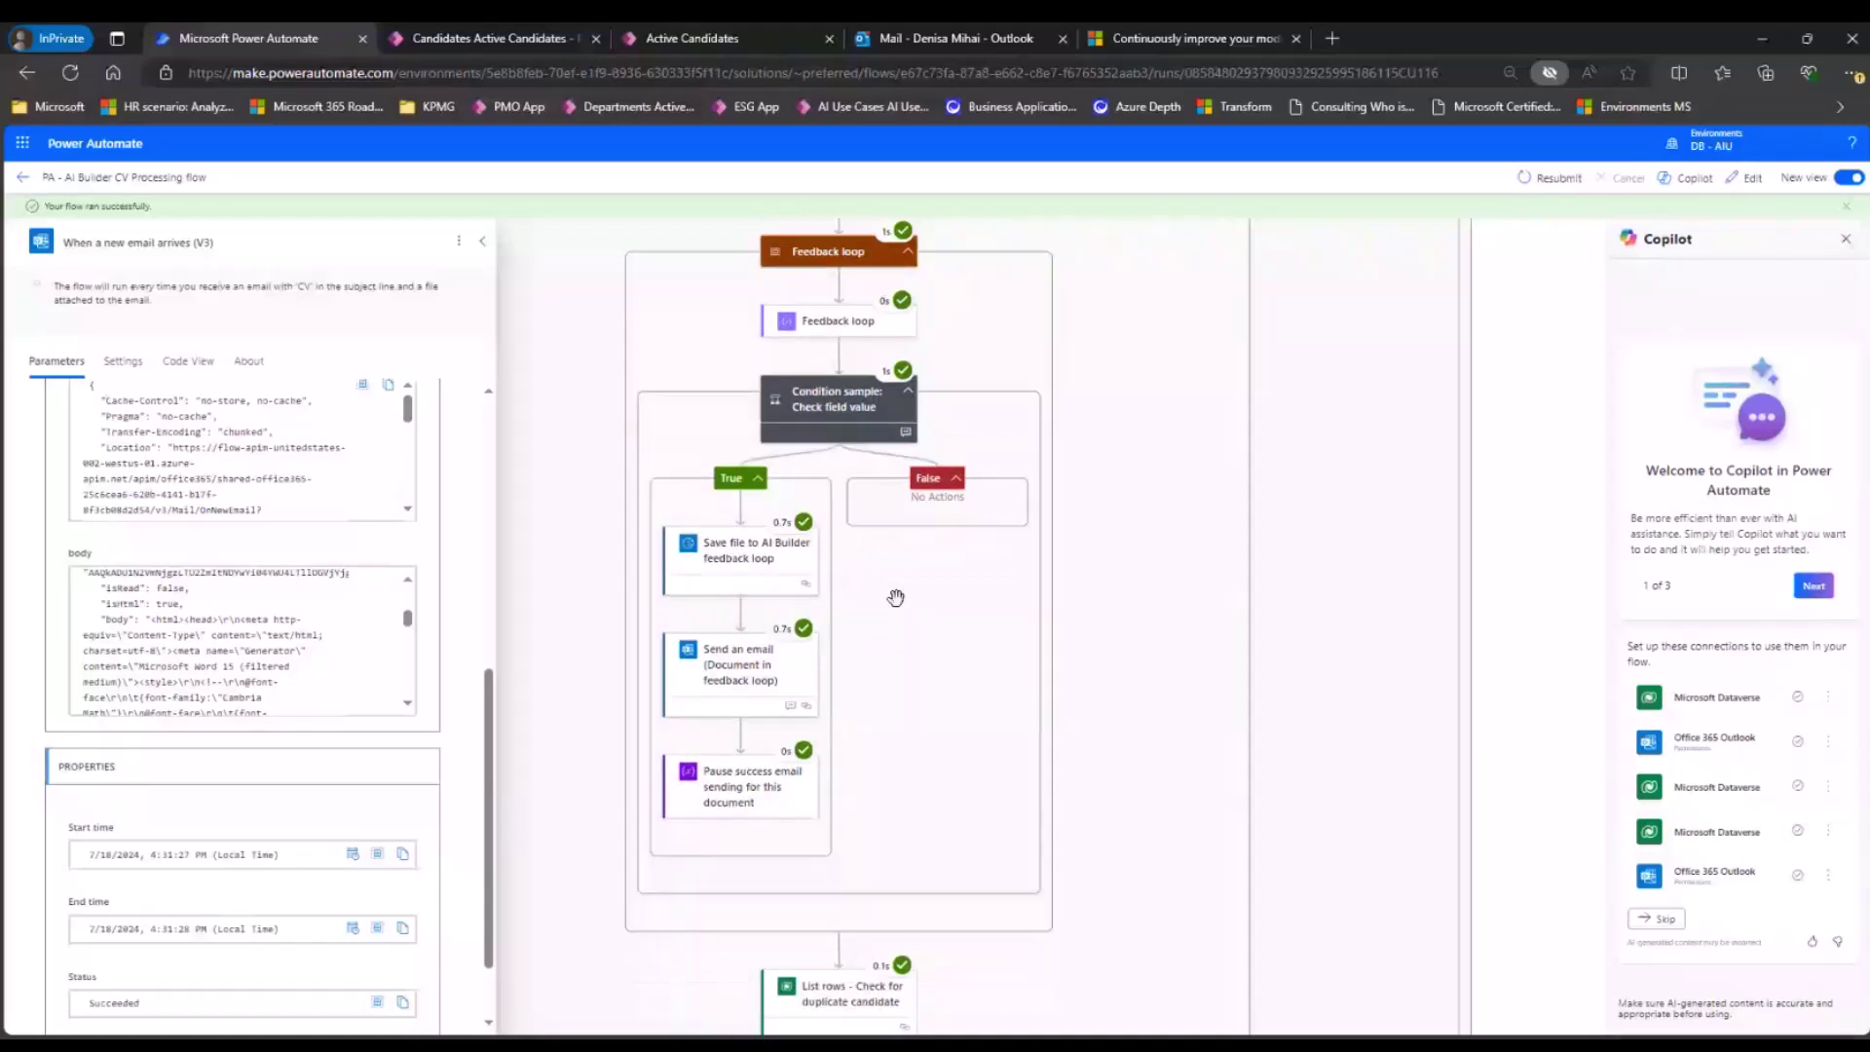
Inspect the code and parameters of the Send an email (Document in feedback loop) action.
left_click(738, 681)
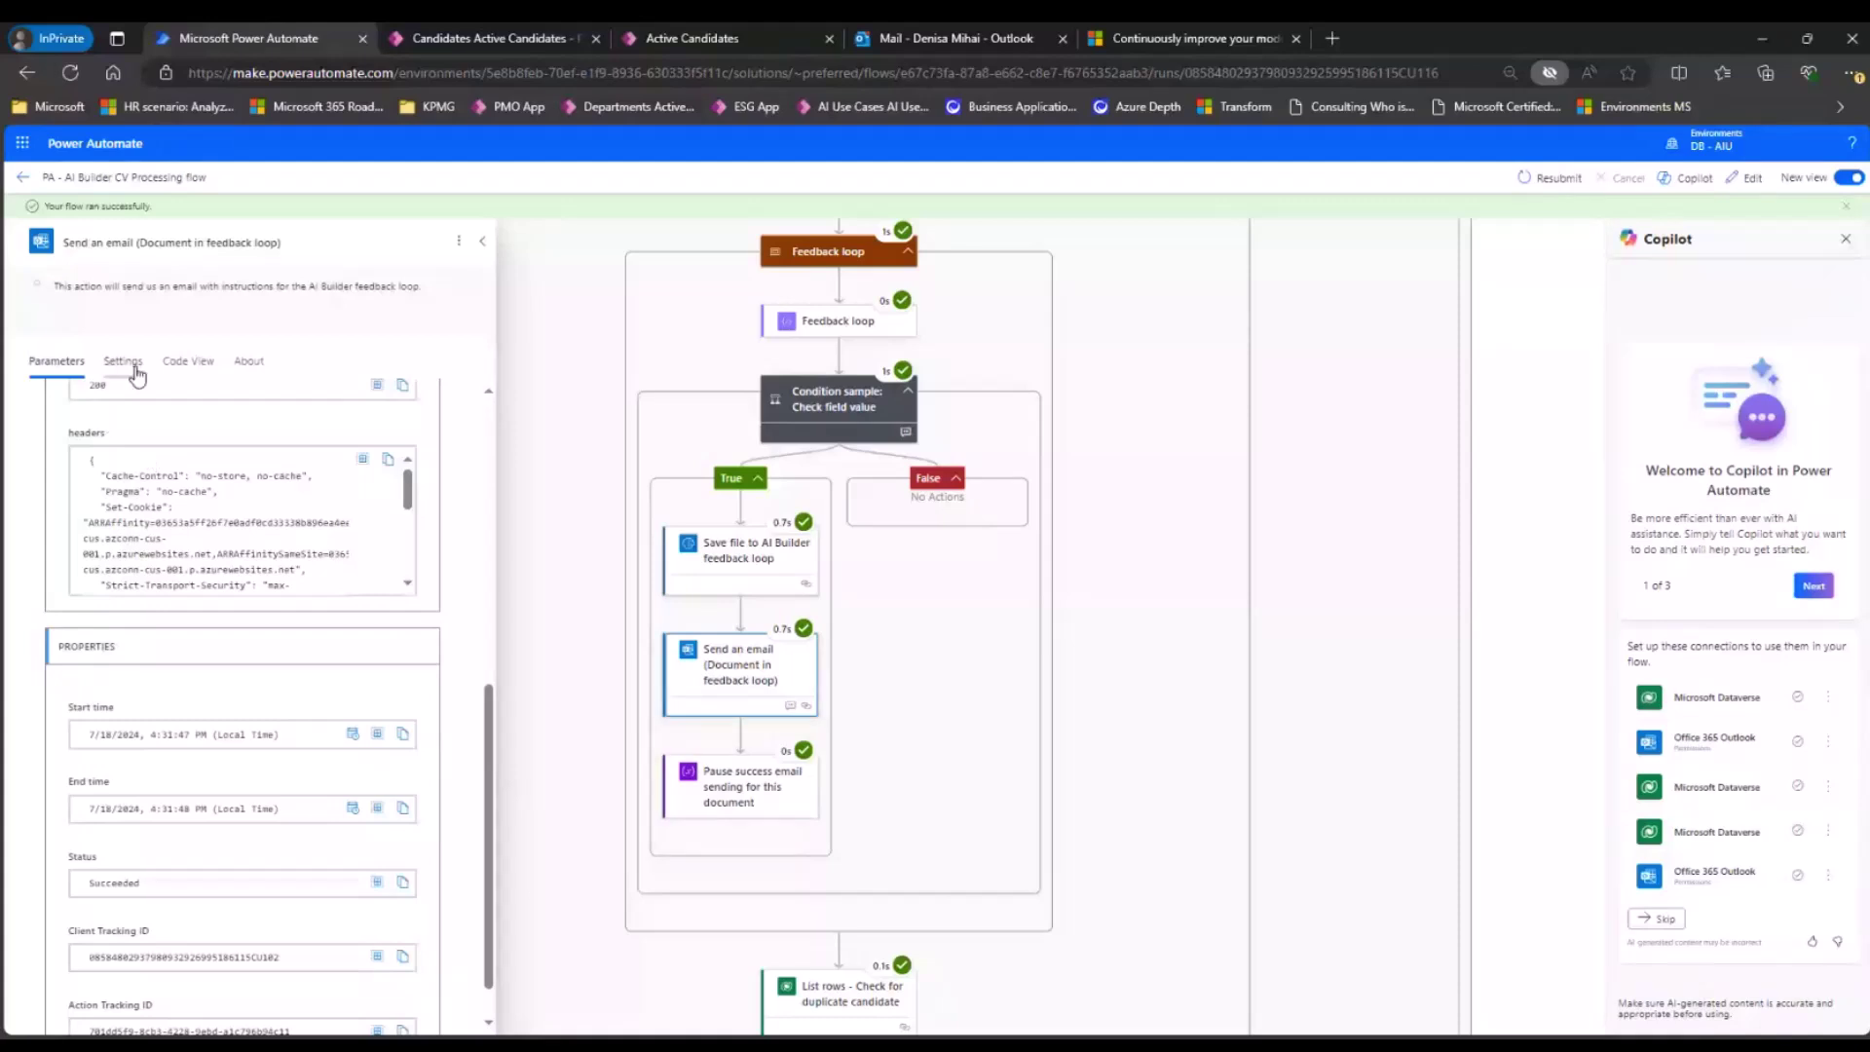
left_click(190, 363)
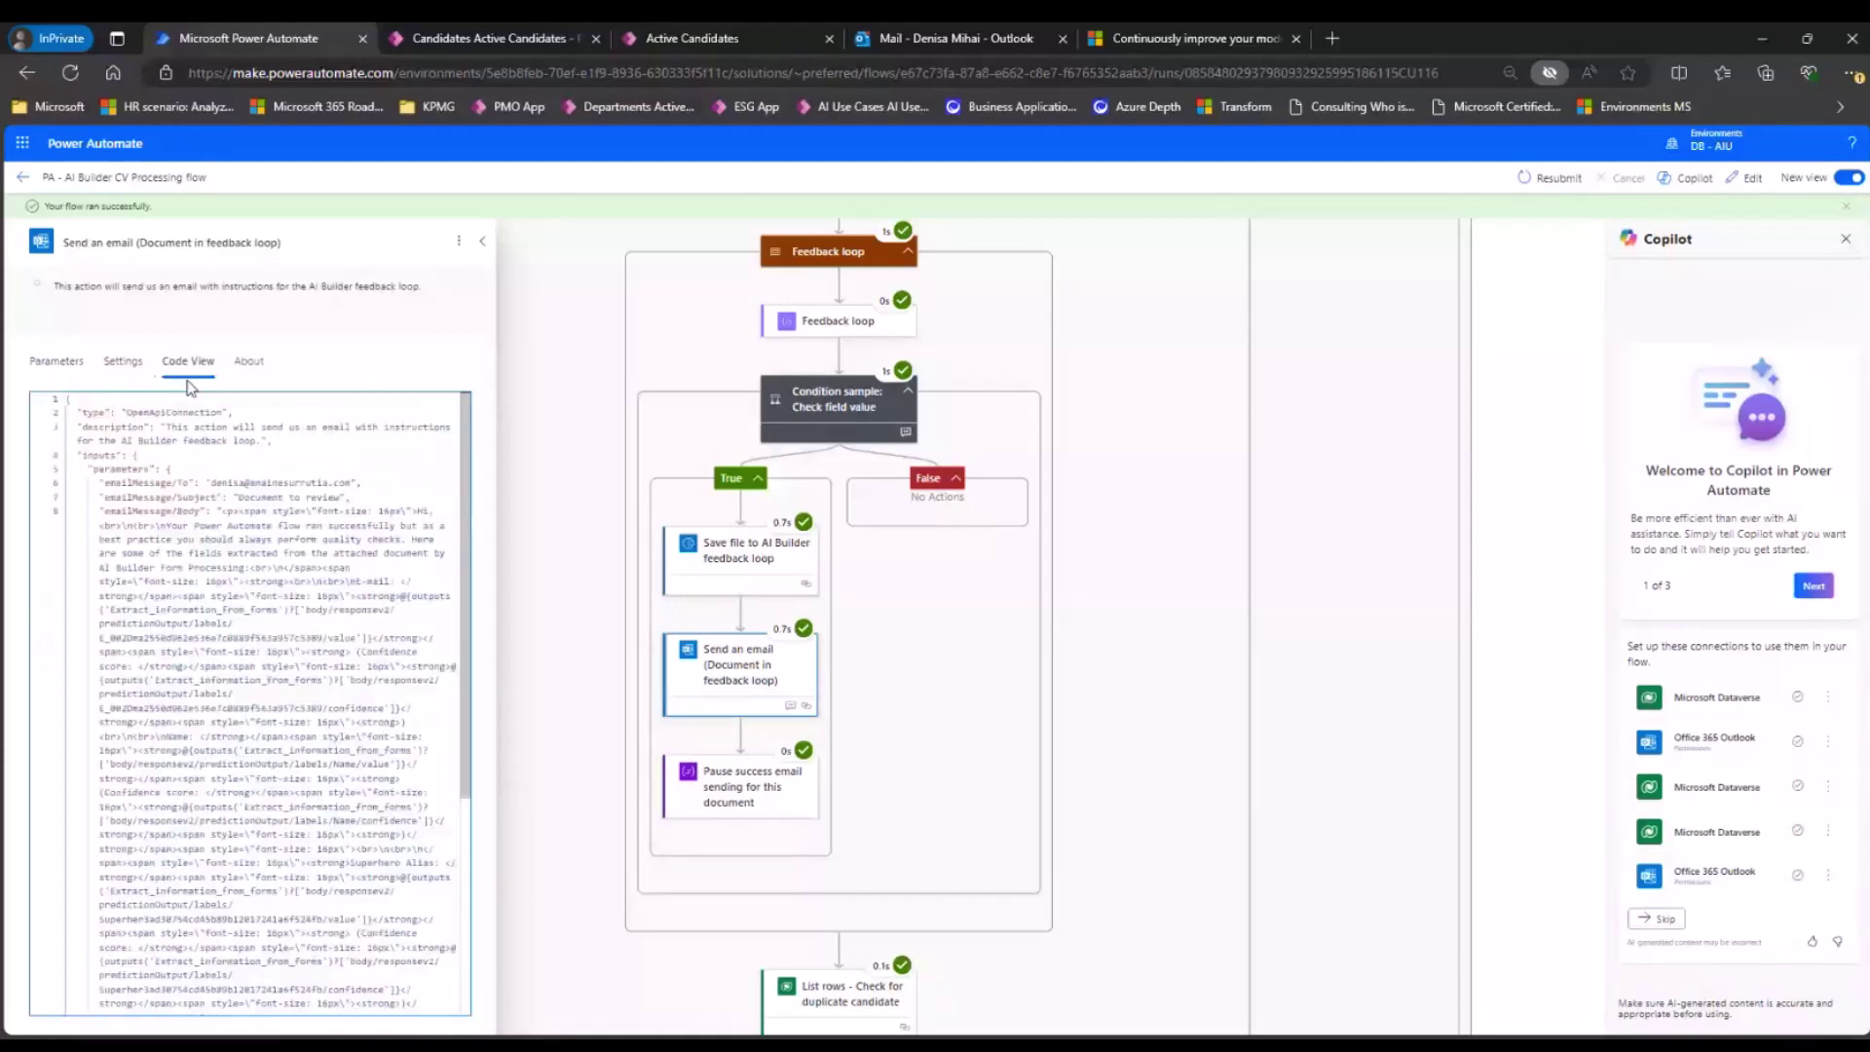
left_click(57, 361)
Examine the rest of the run: the duplicate candidate check, GPT text creation, candidate creation, CV upload and Send success email branches.
scroll(907, 750, "down", 1)
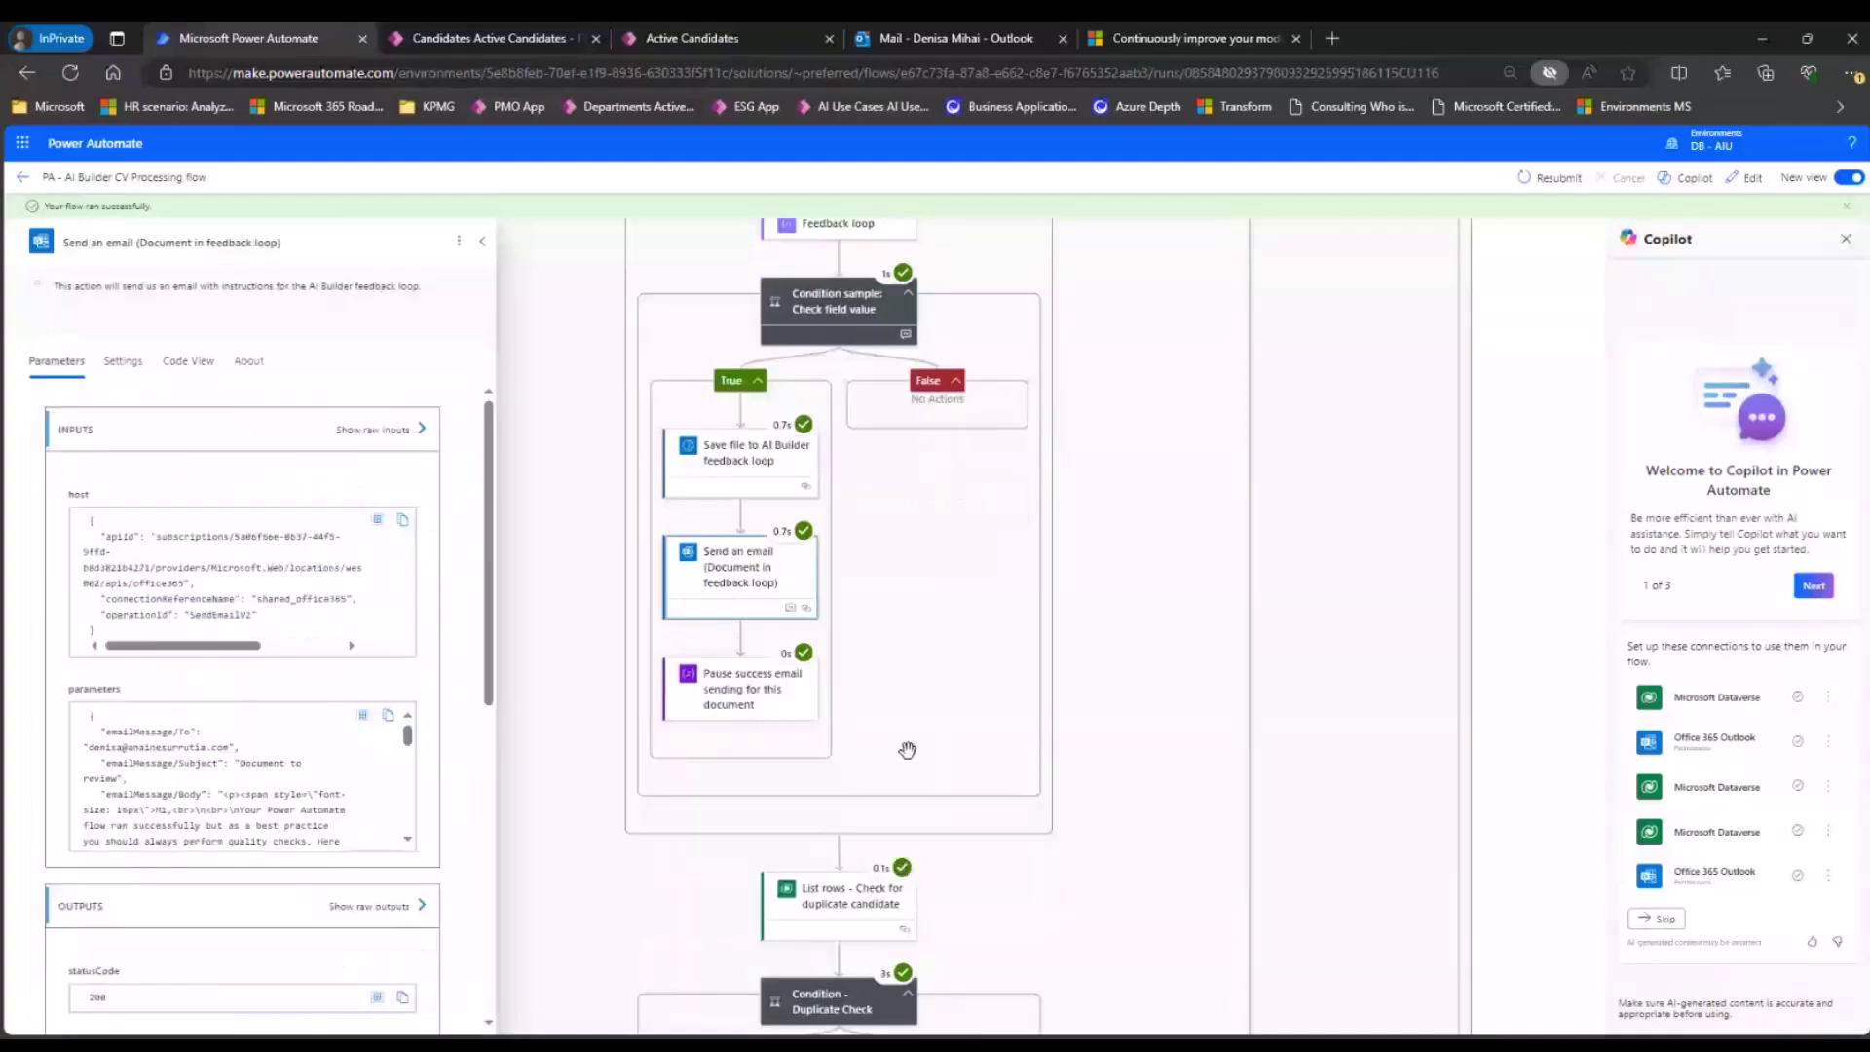
scroll(907, 751, "down", 1)
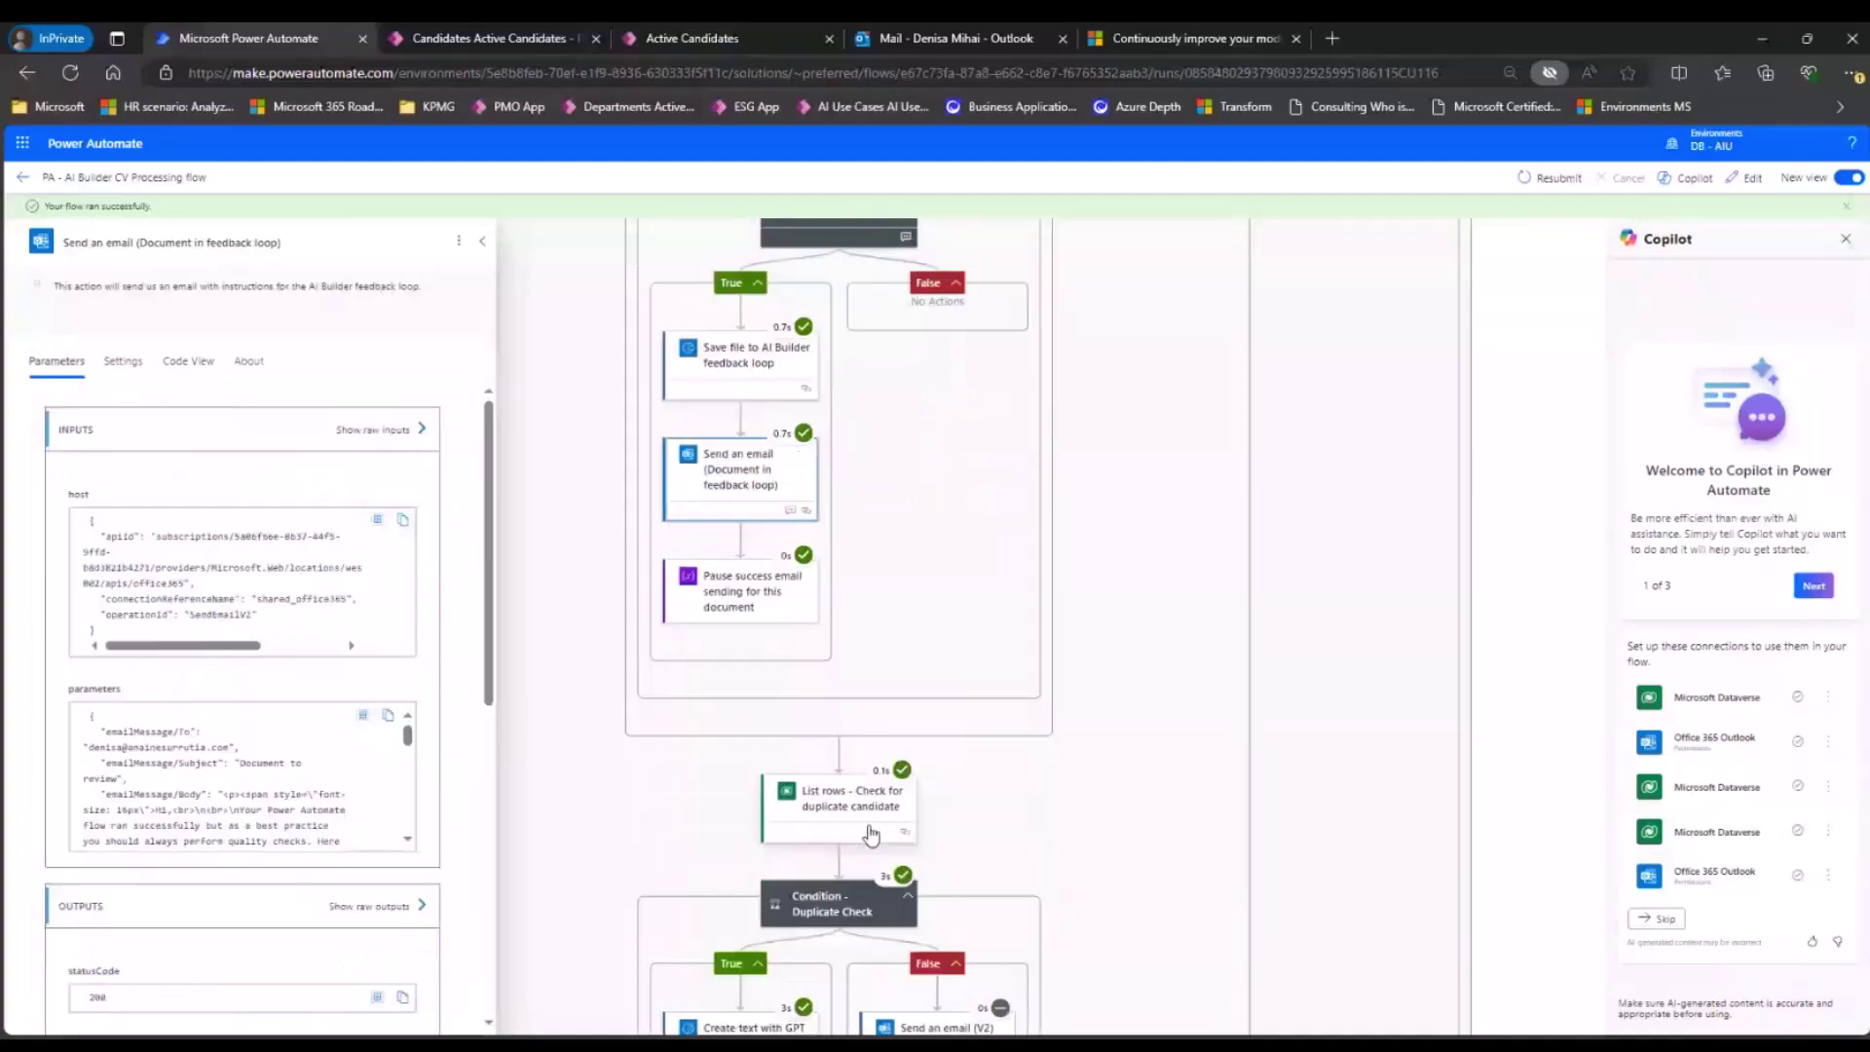
scroll(871, 835, "down", 2)
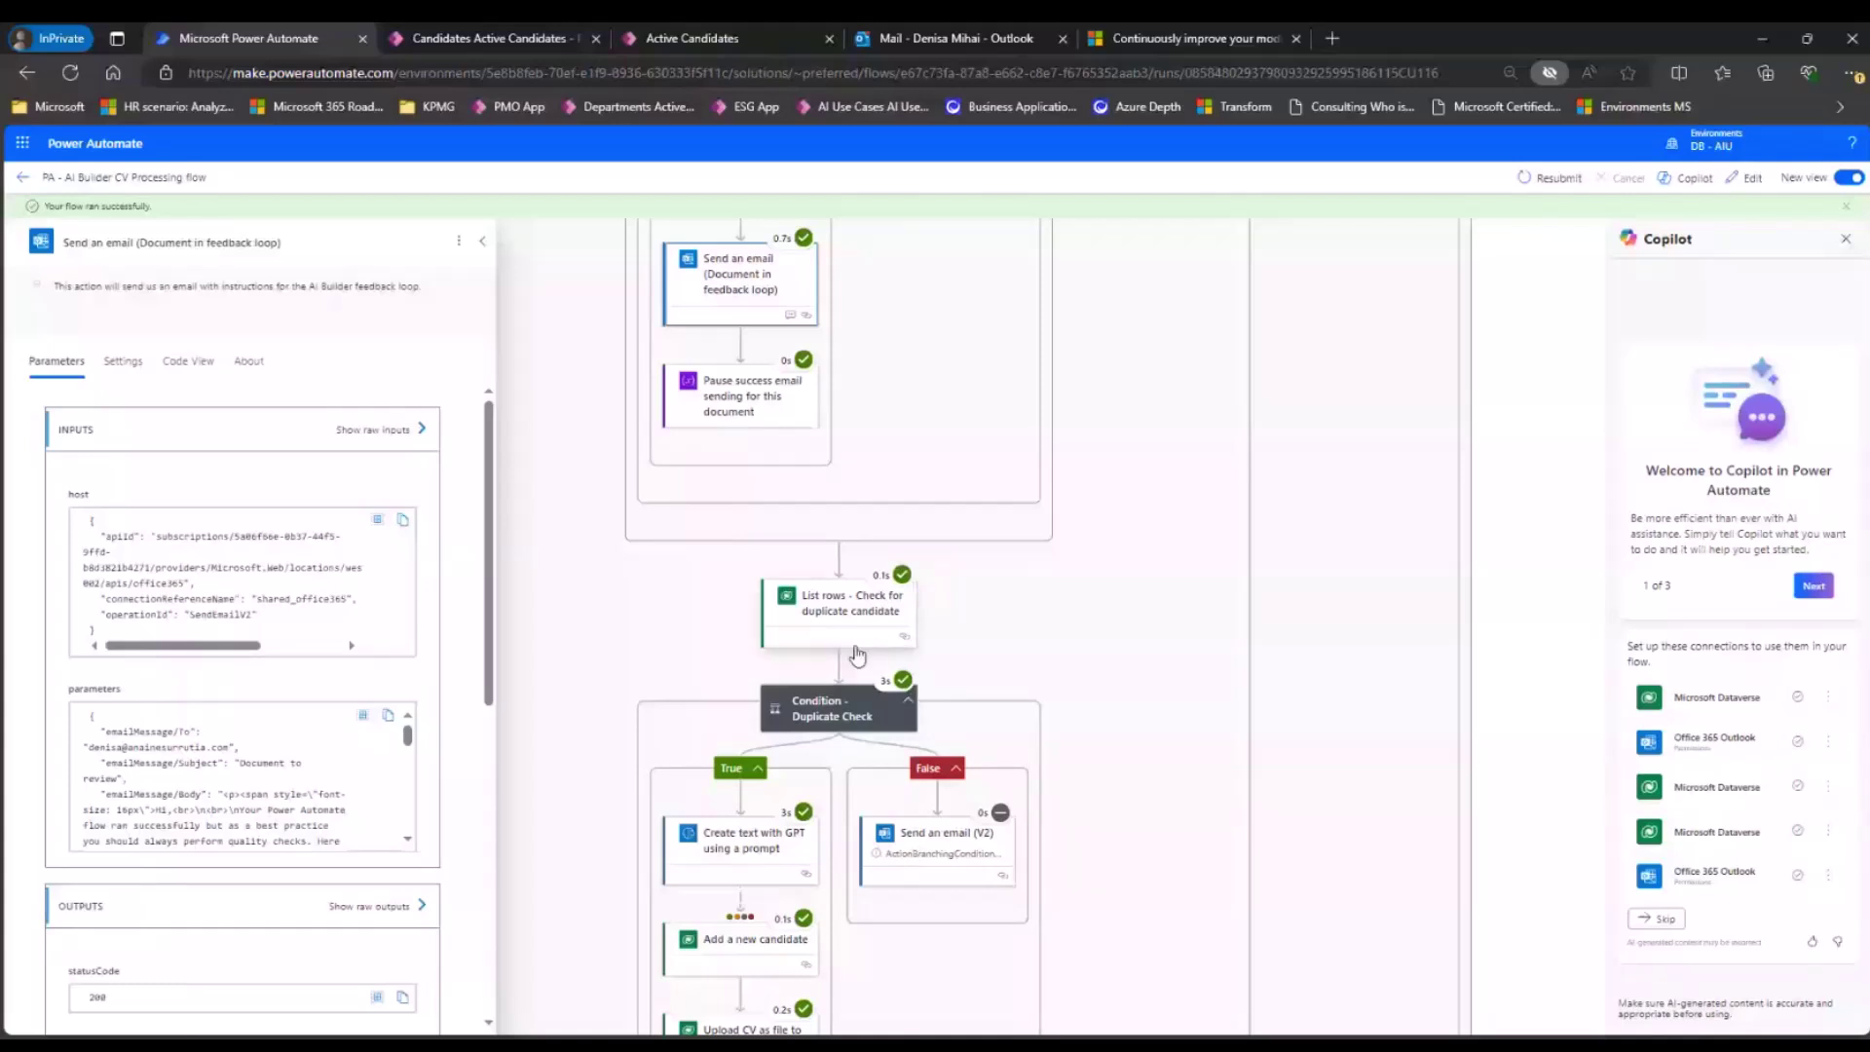
scroll(1090, 678, "down", 1)
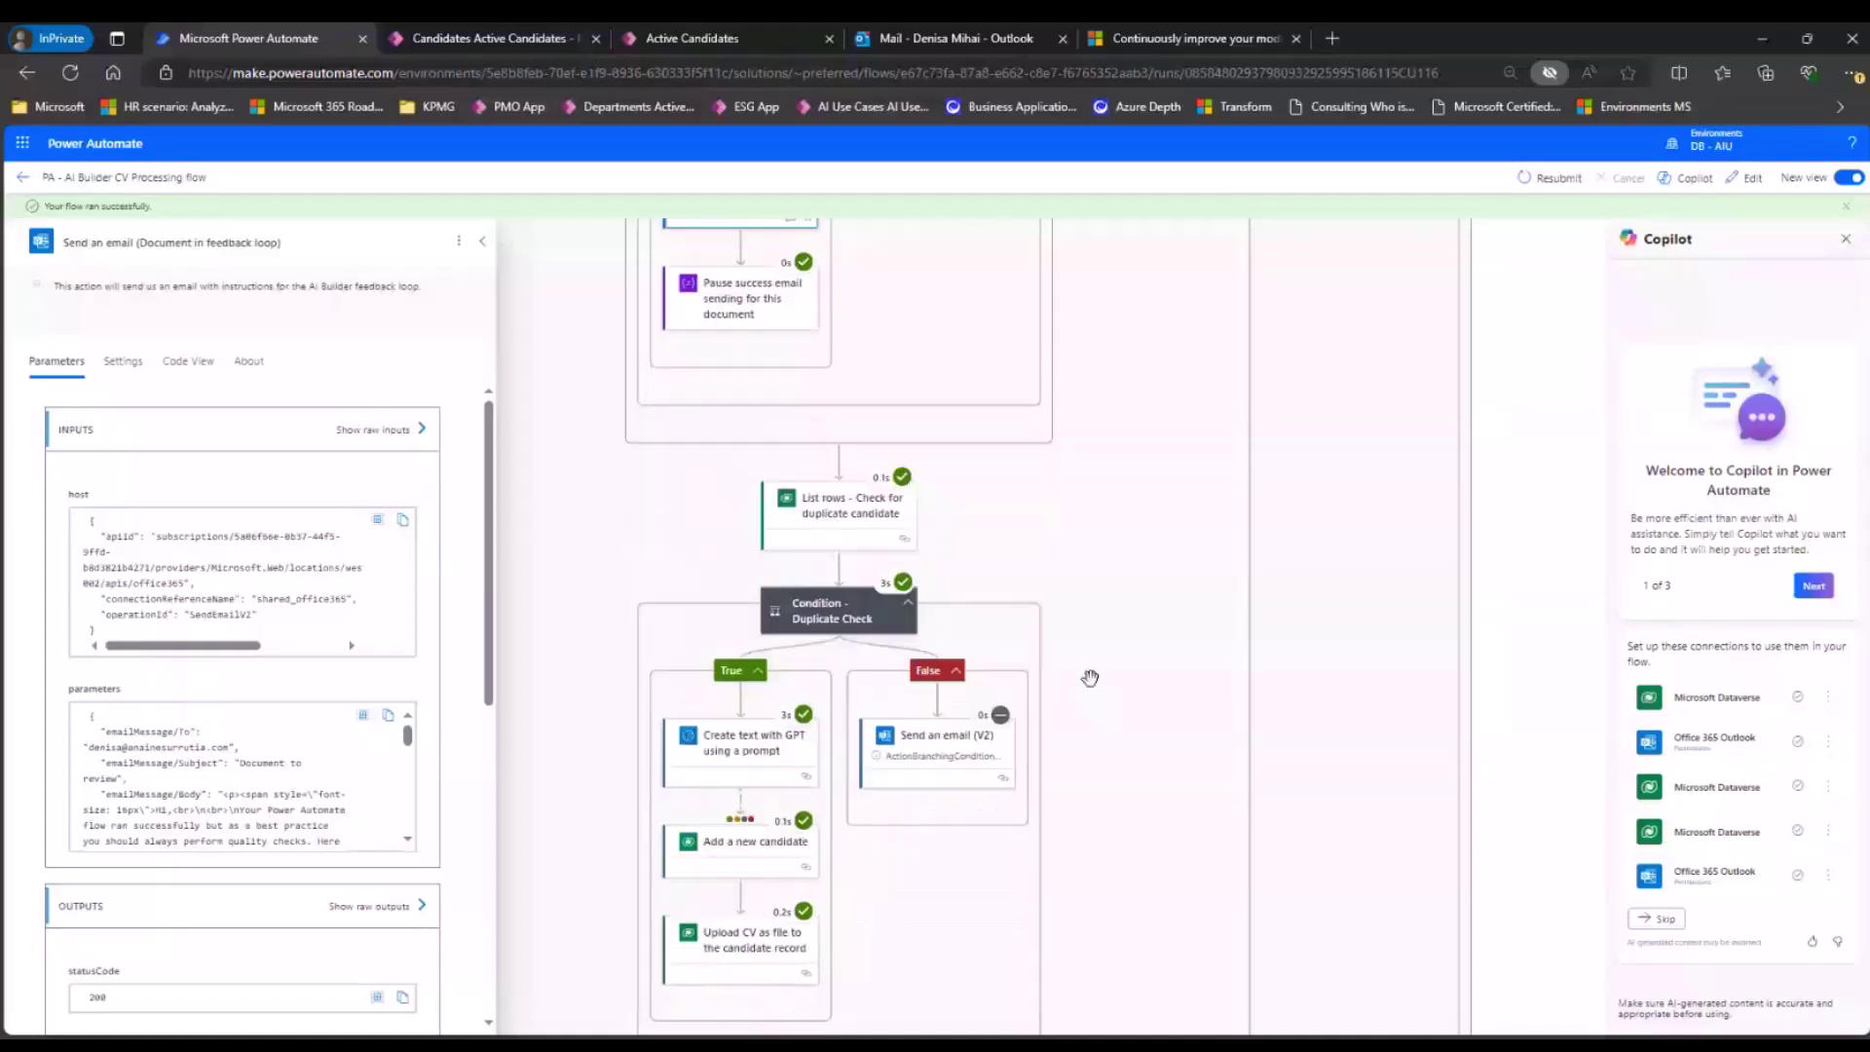
scroll(1090, 678, "down", 2)
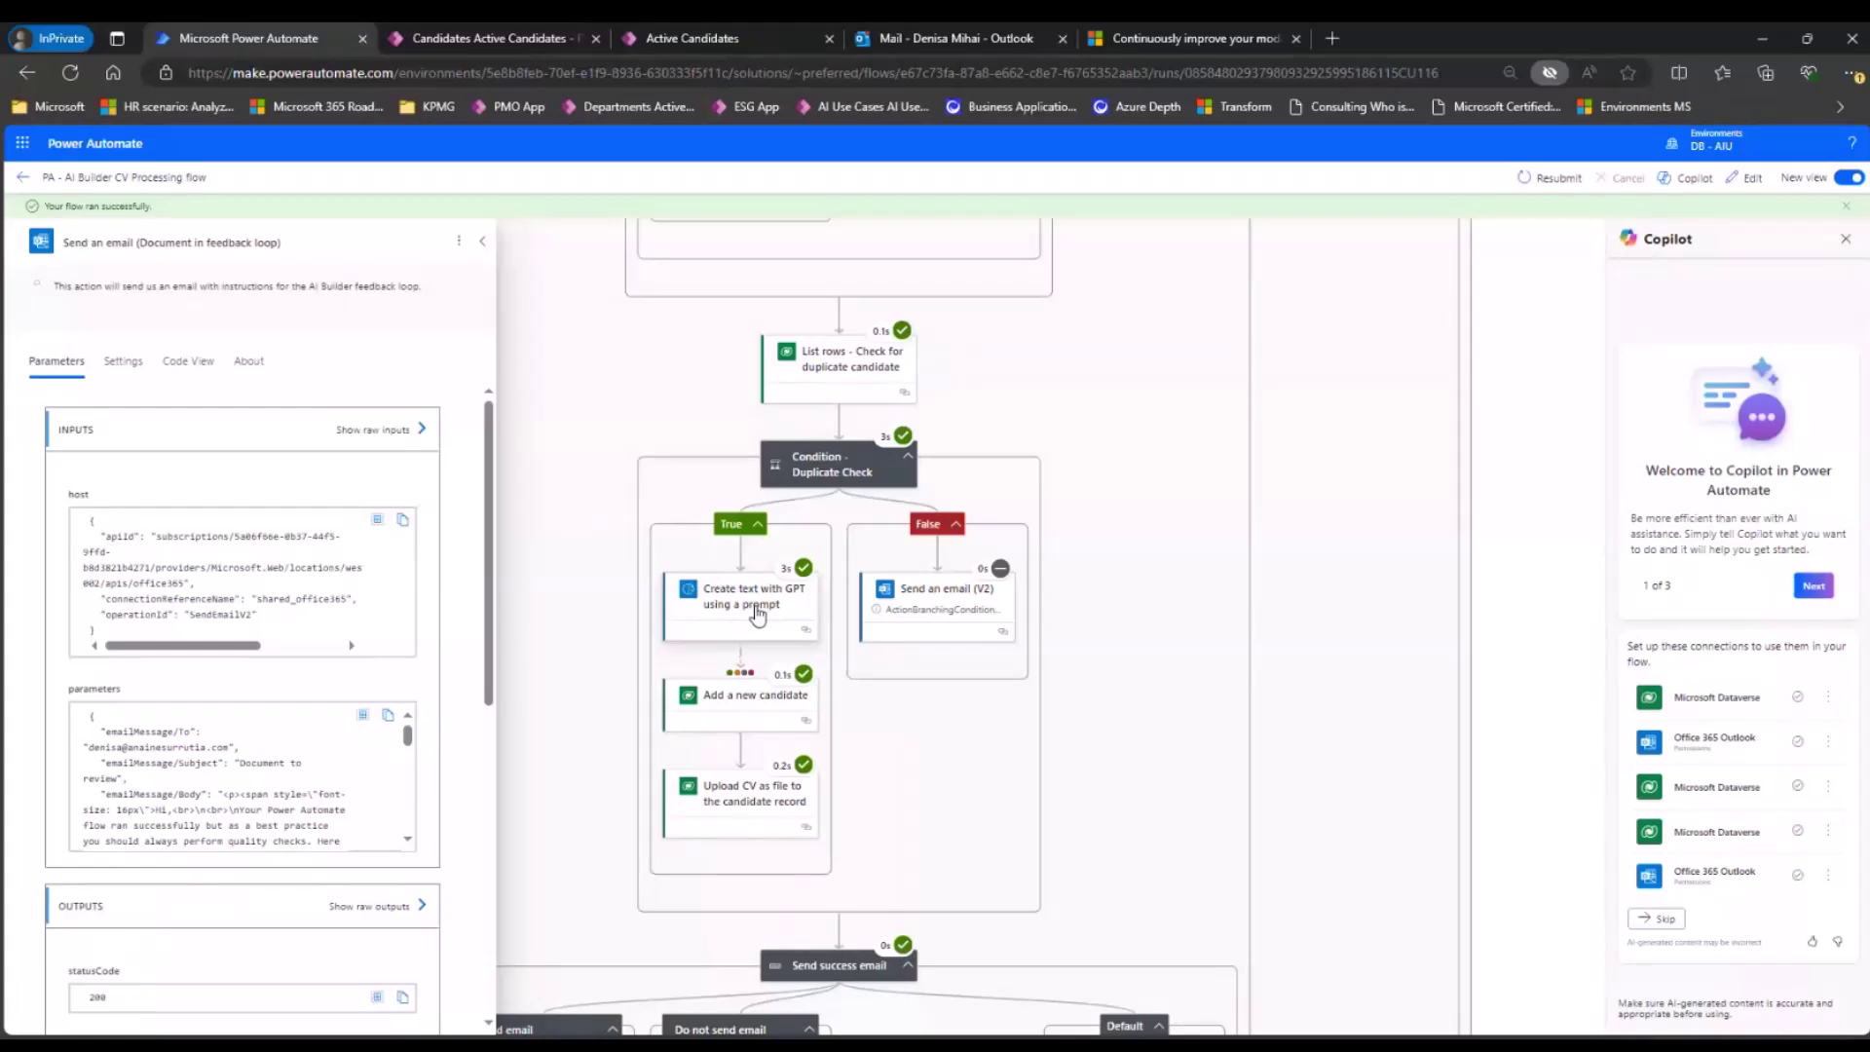
scroll(857, 672, "down", 1)
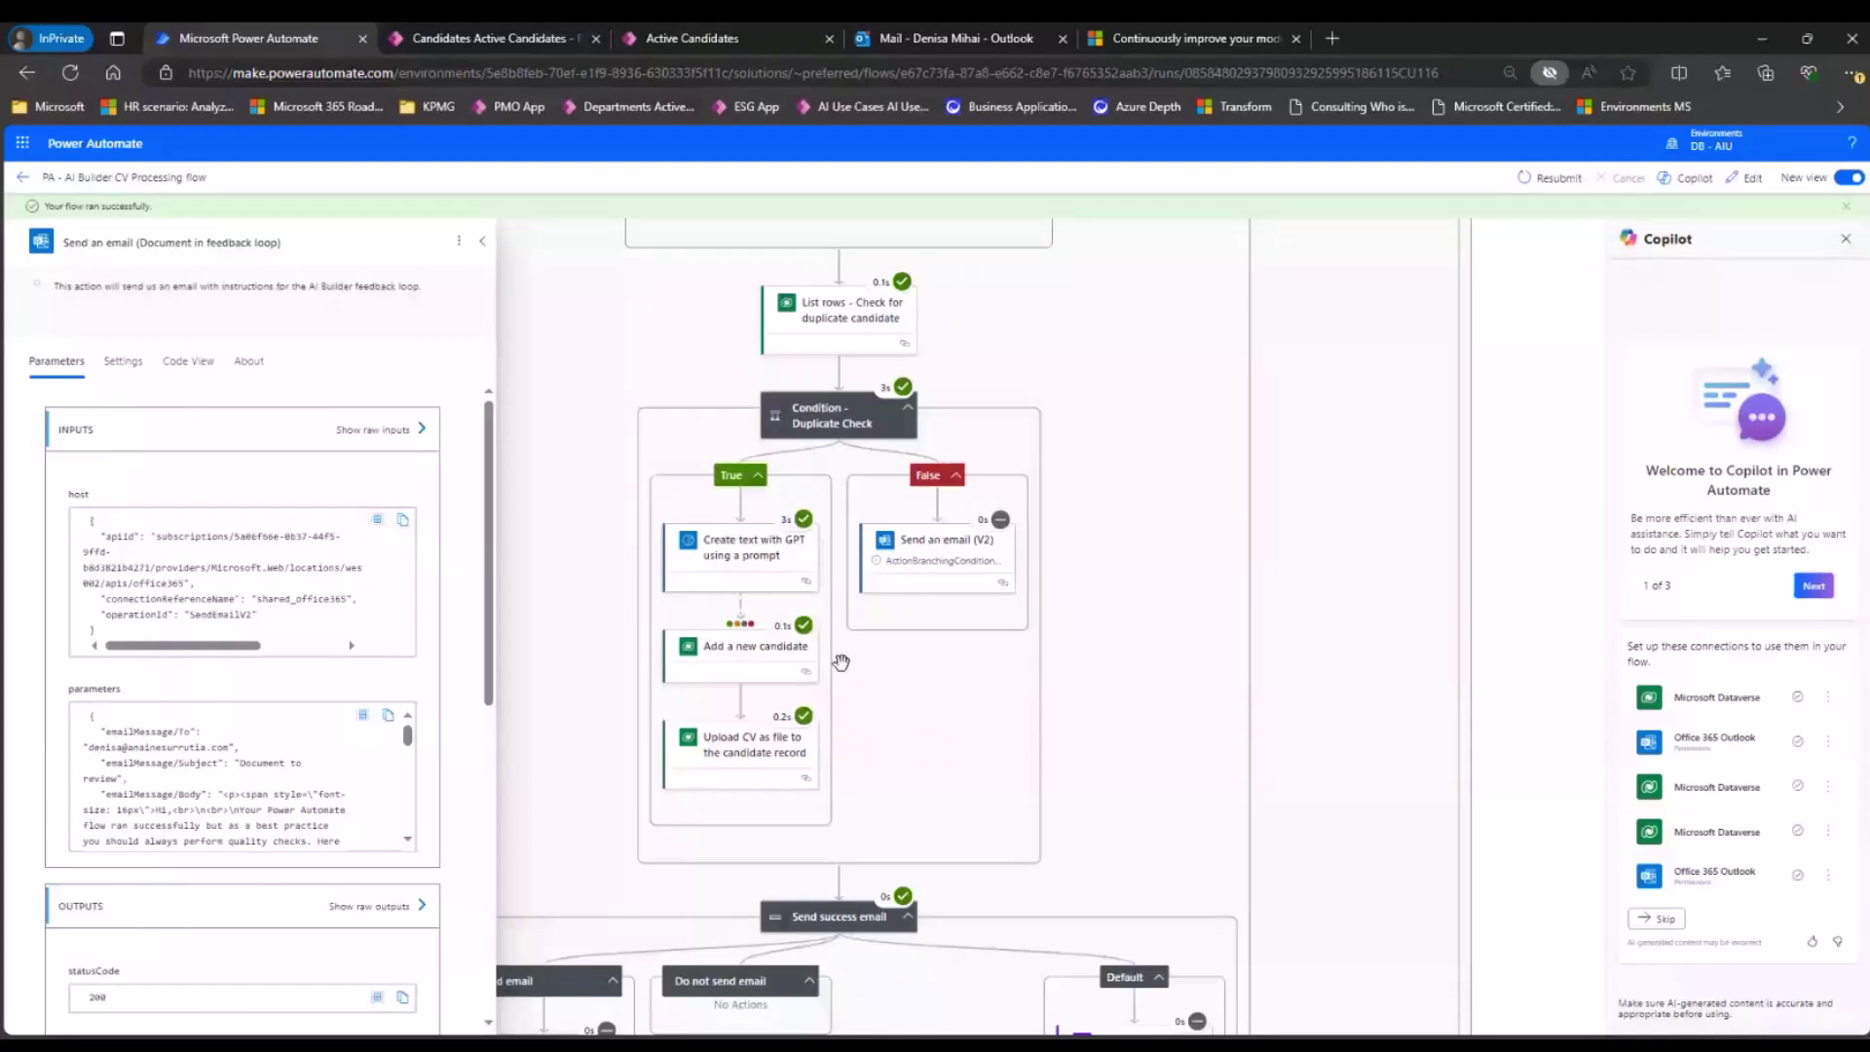
scroll(746, 666, "down", 2)
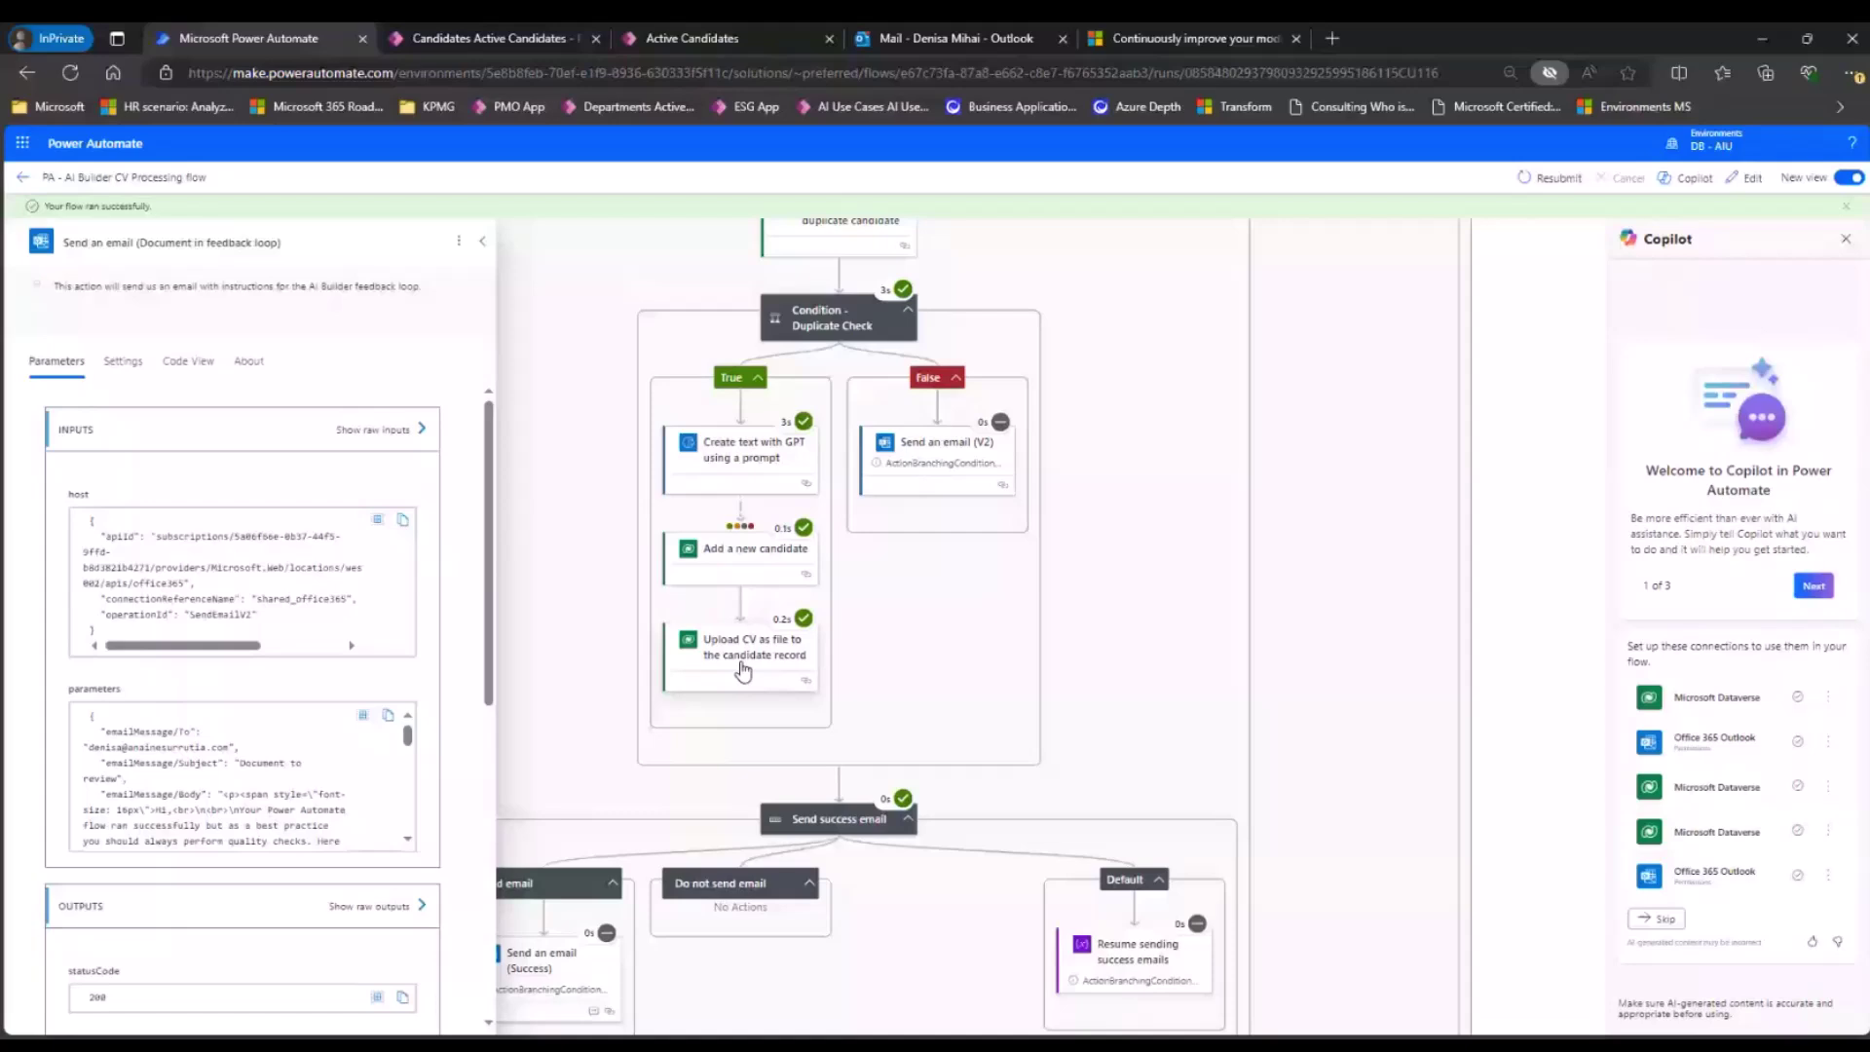
scroll(762, 657, "down", 3)
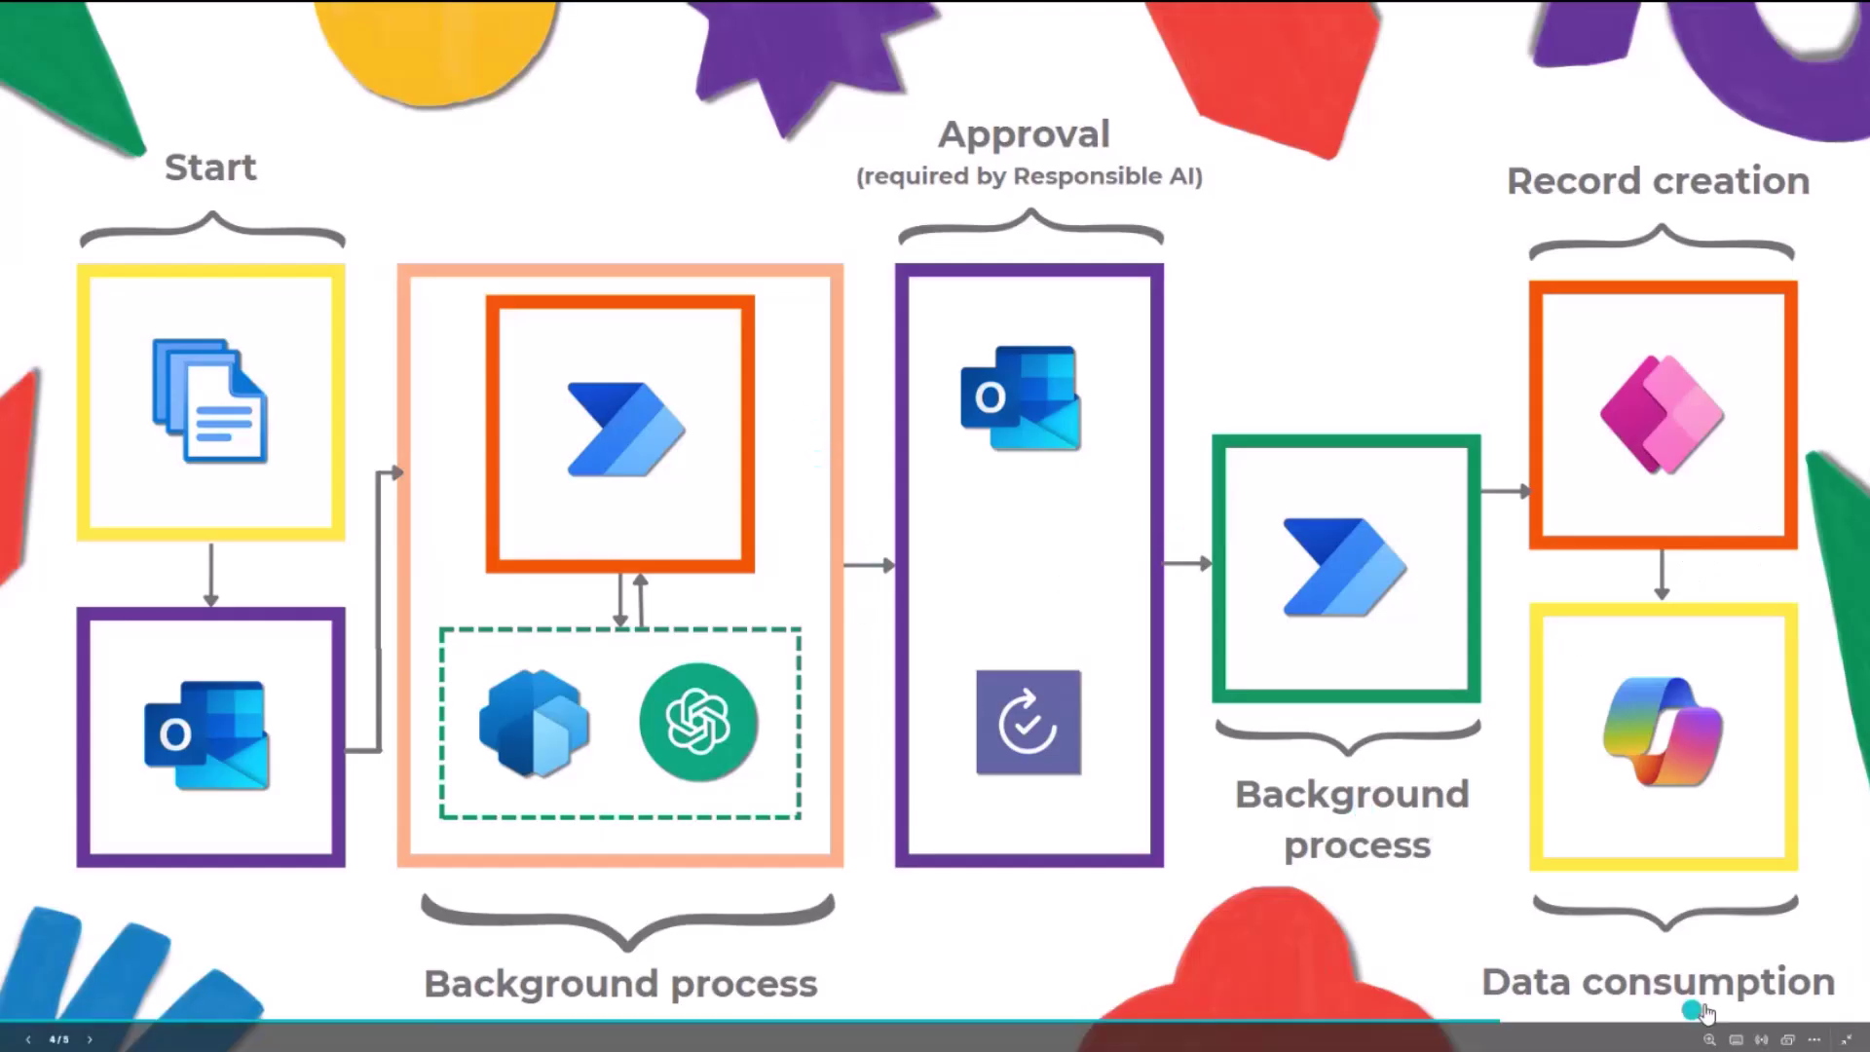
Leave the full-screen Canva presentation and switch to the Power Apps Active Candidates window, maximized.
left_click(1851, 1041)
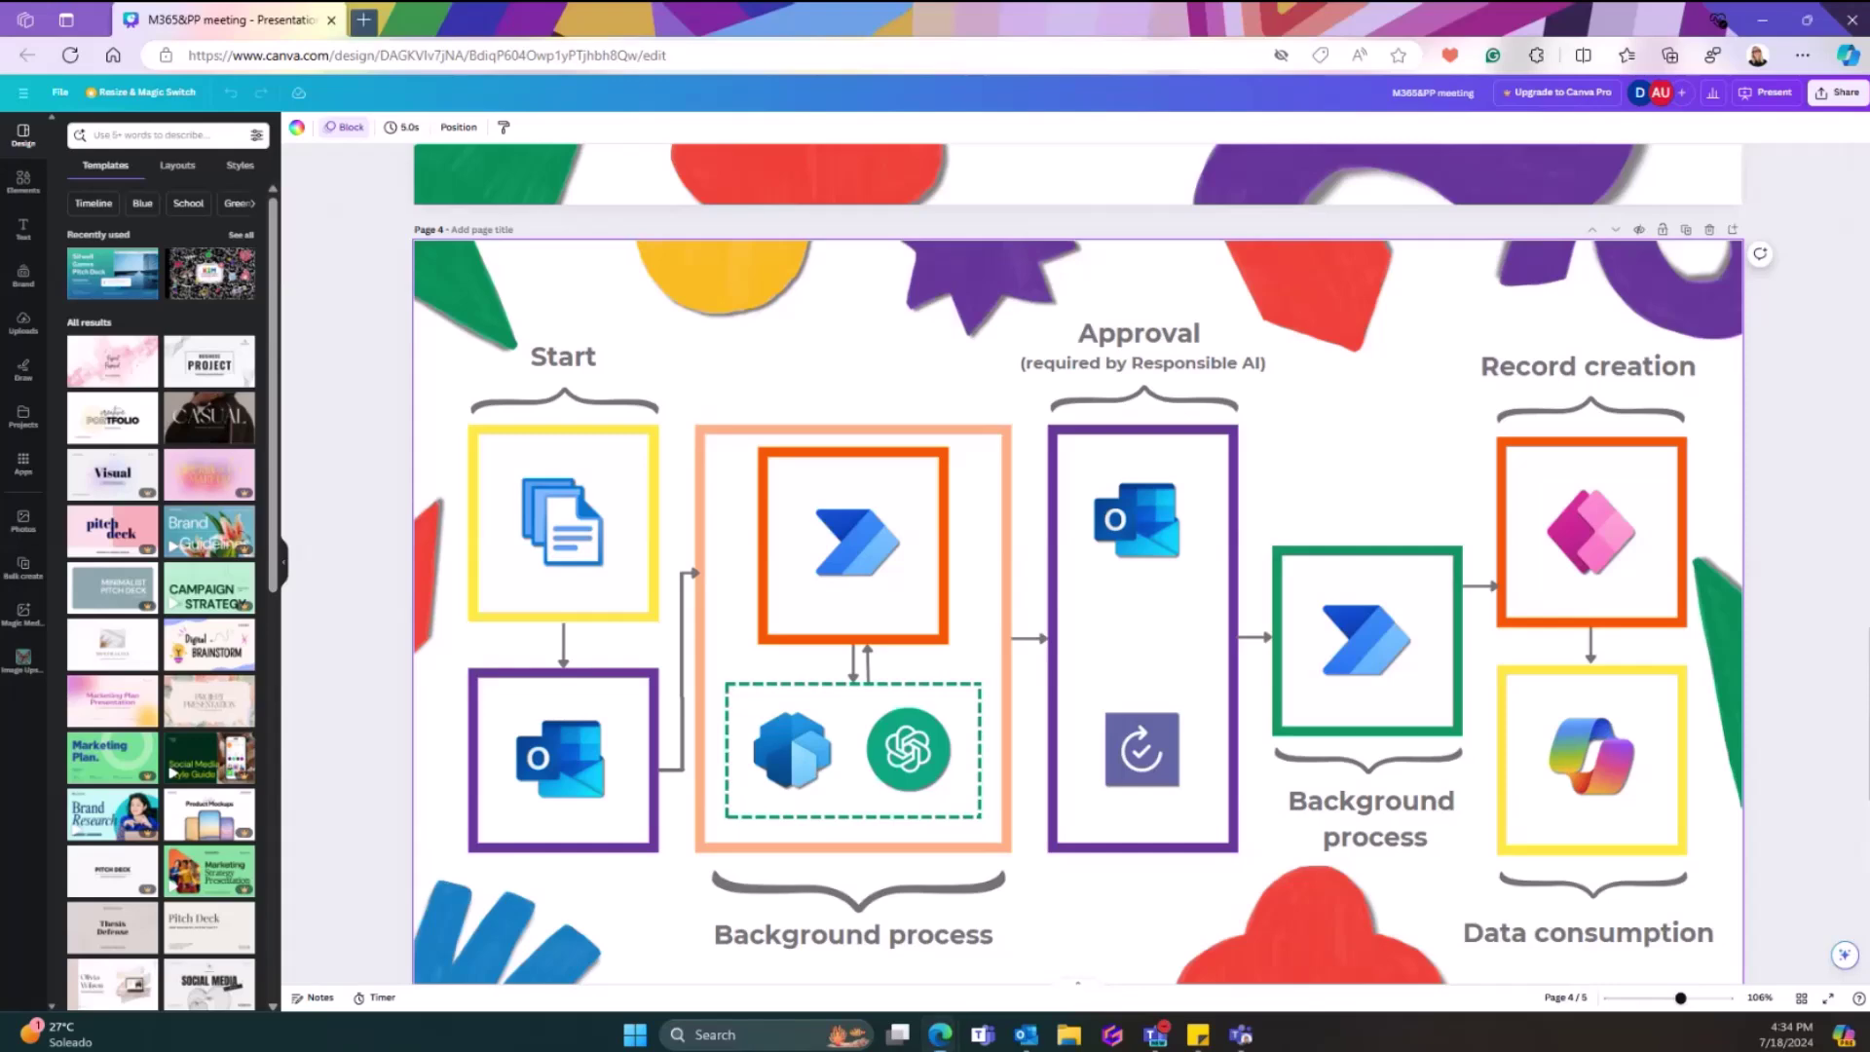
left_click_drag(1869, 735, 473, 98)
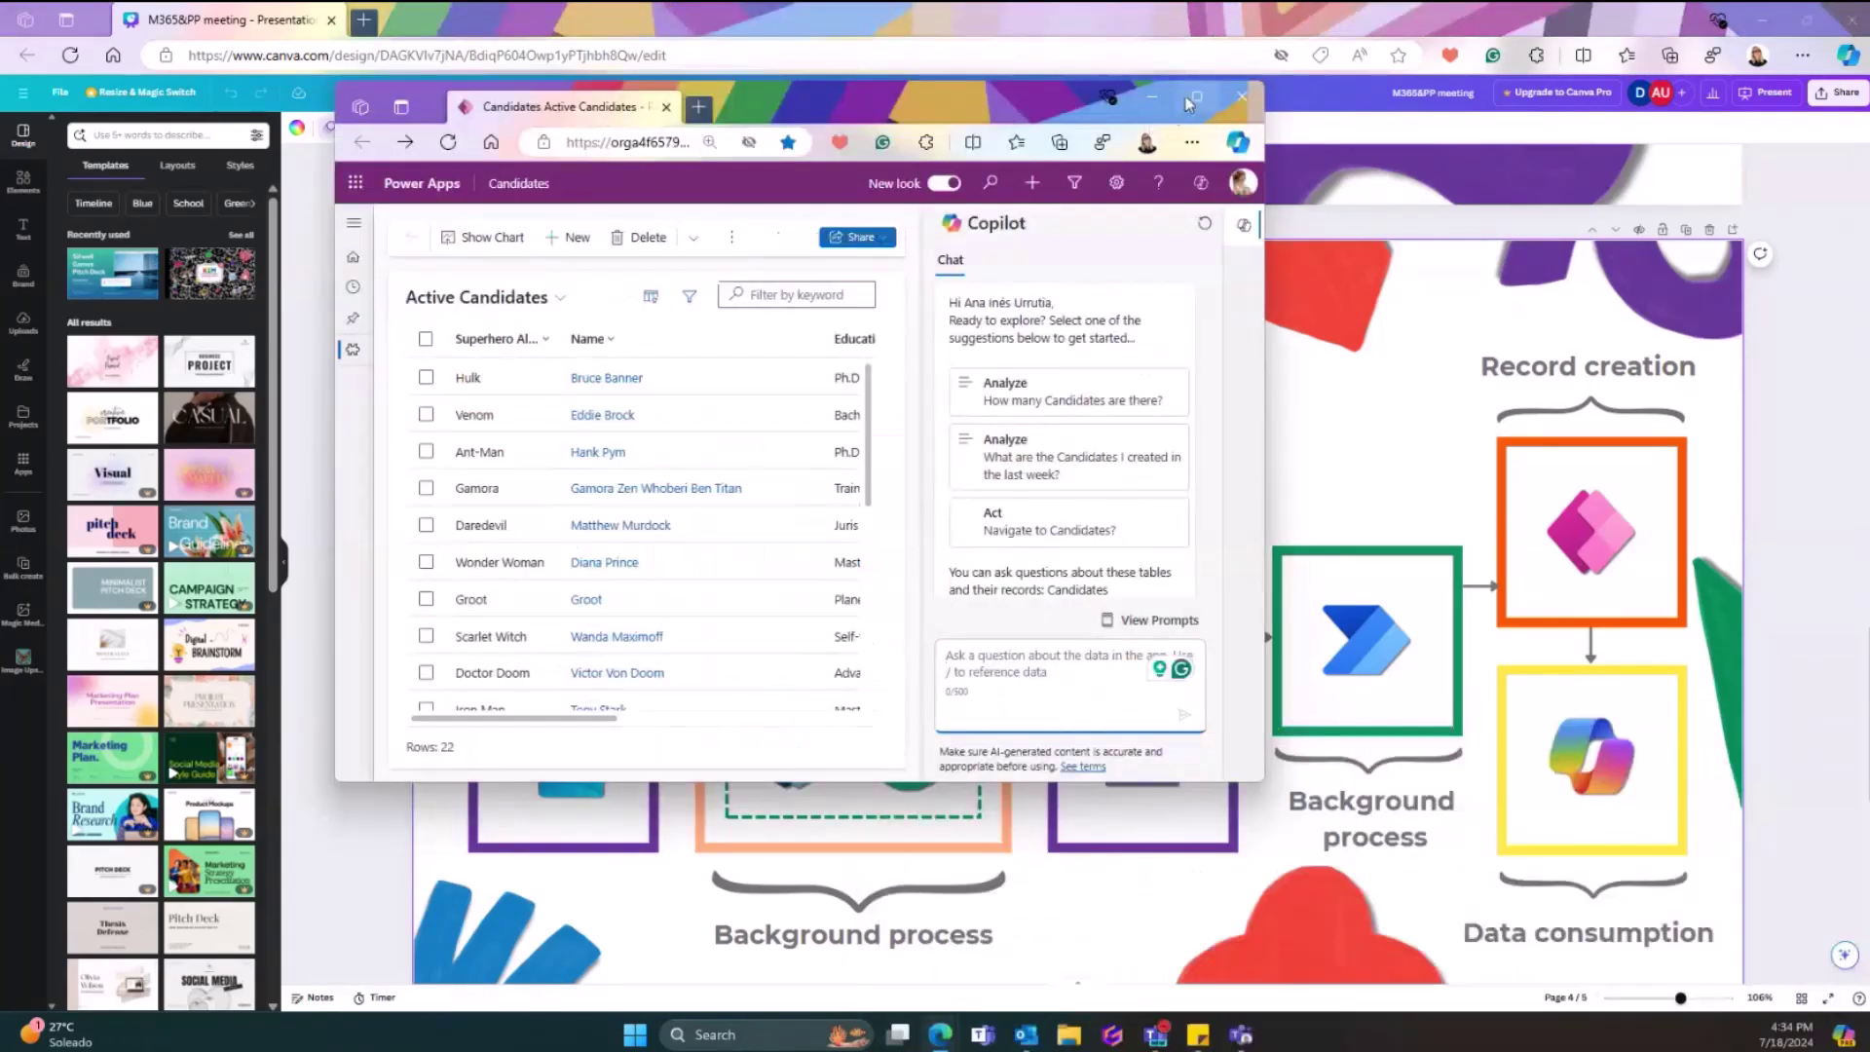
left_click(1191, 99)
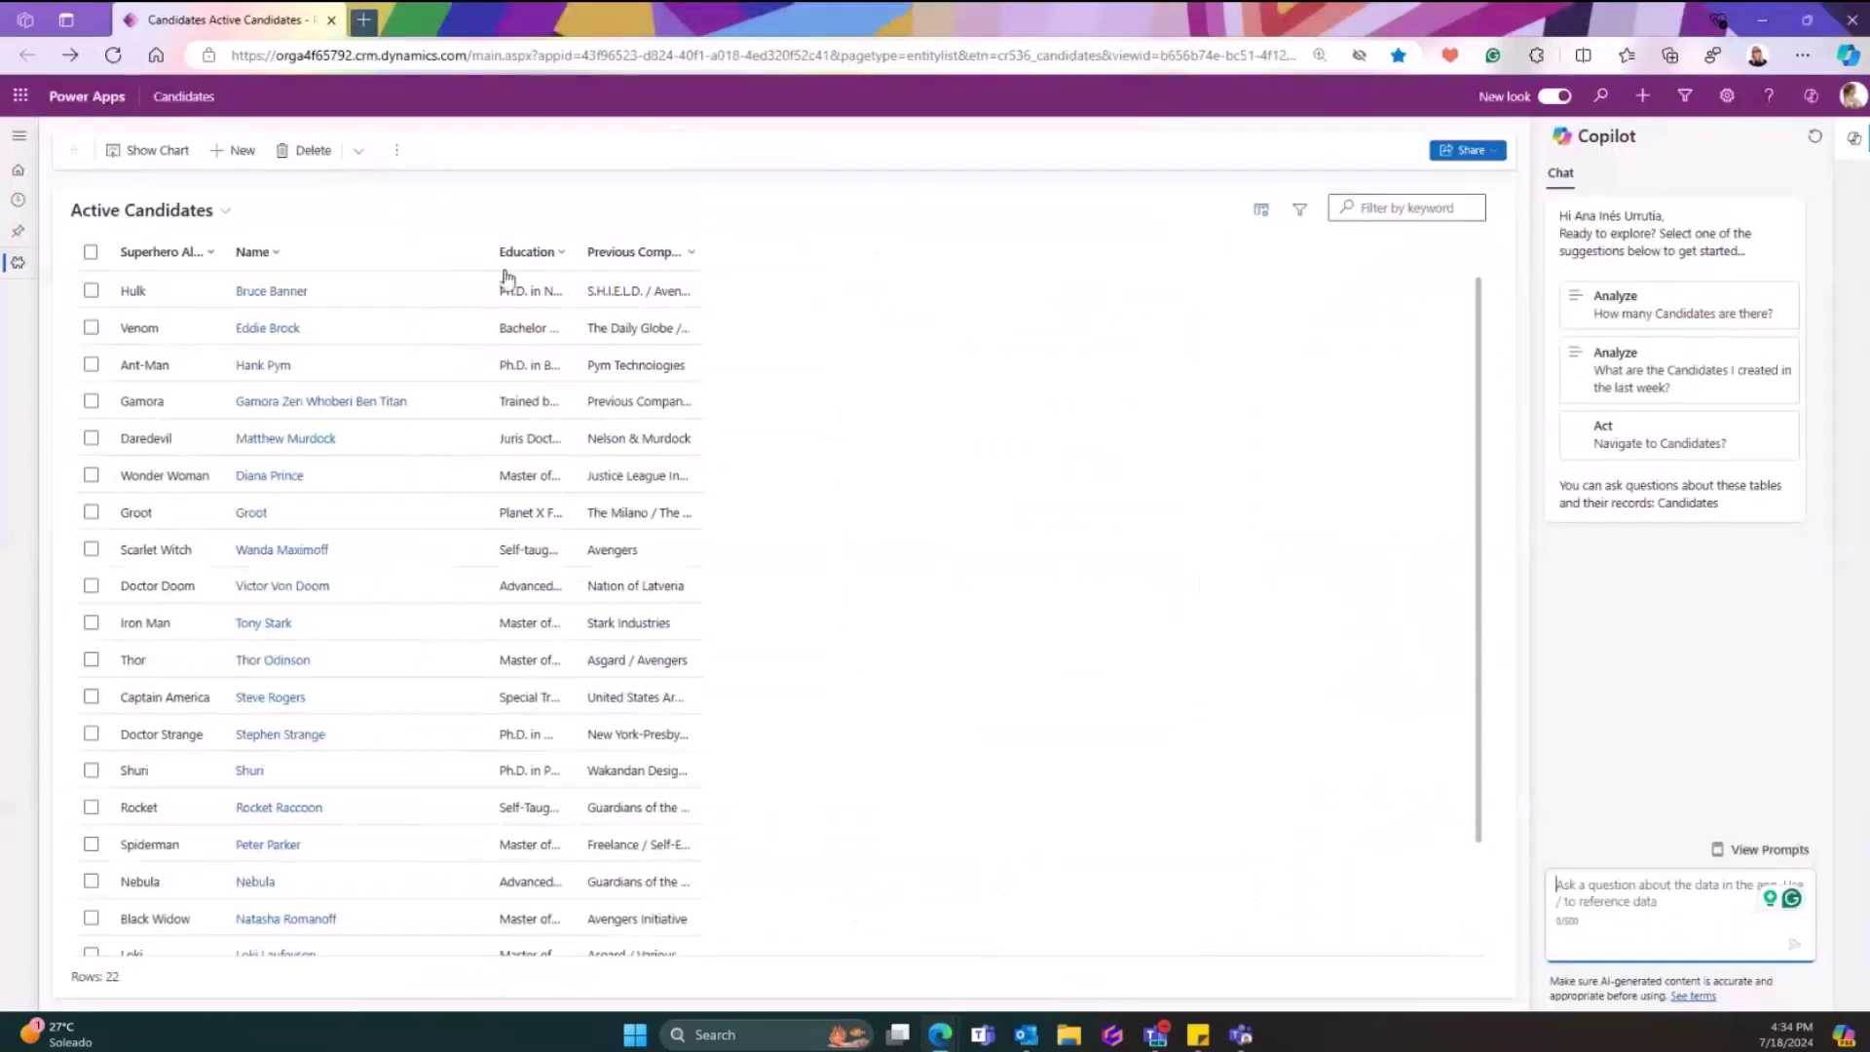
Enlarge the candidates page to 110% zoom in the browser.
left_click(1803, 54)
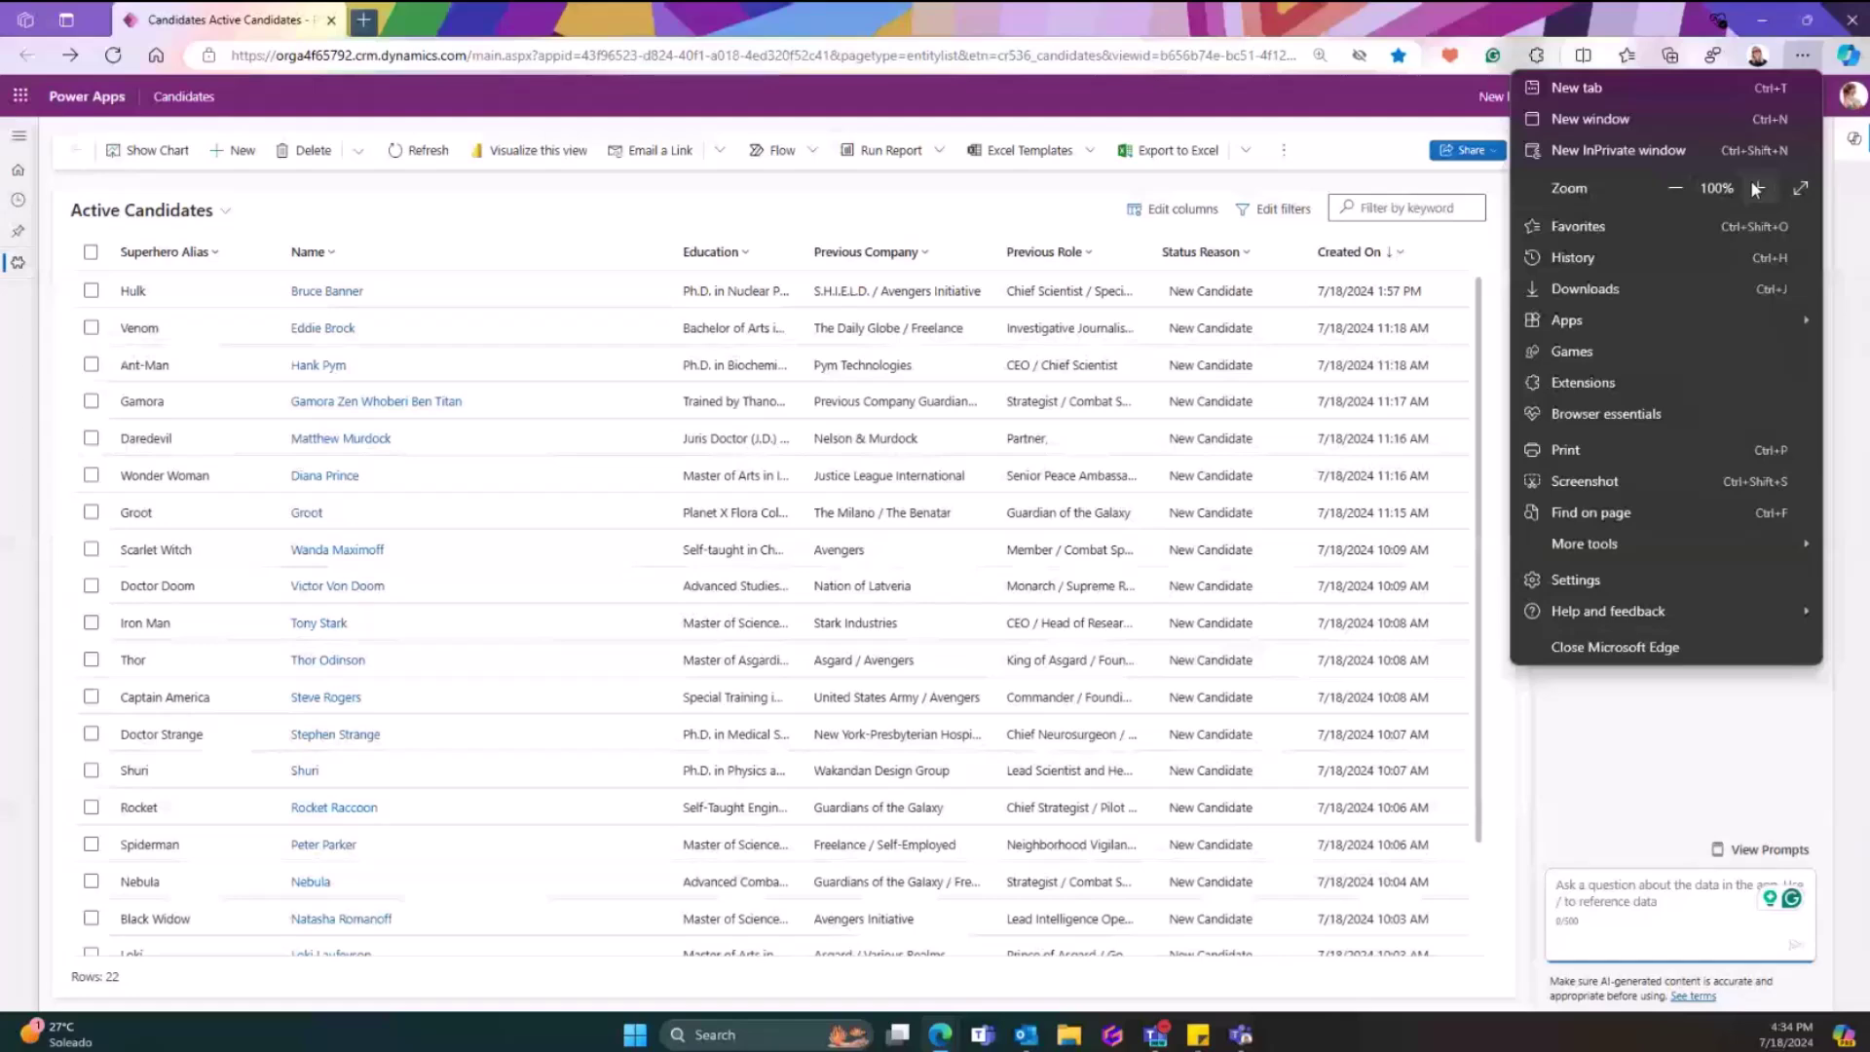
left_click(1755, 187)
left_click(1755, 187)
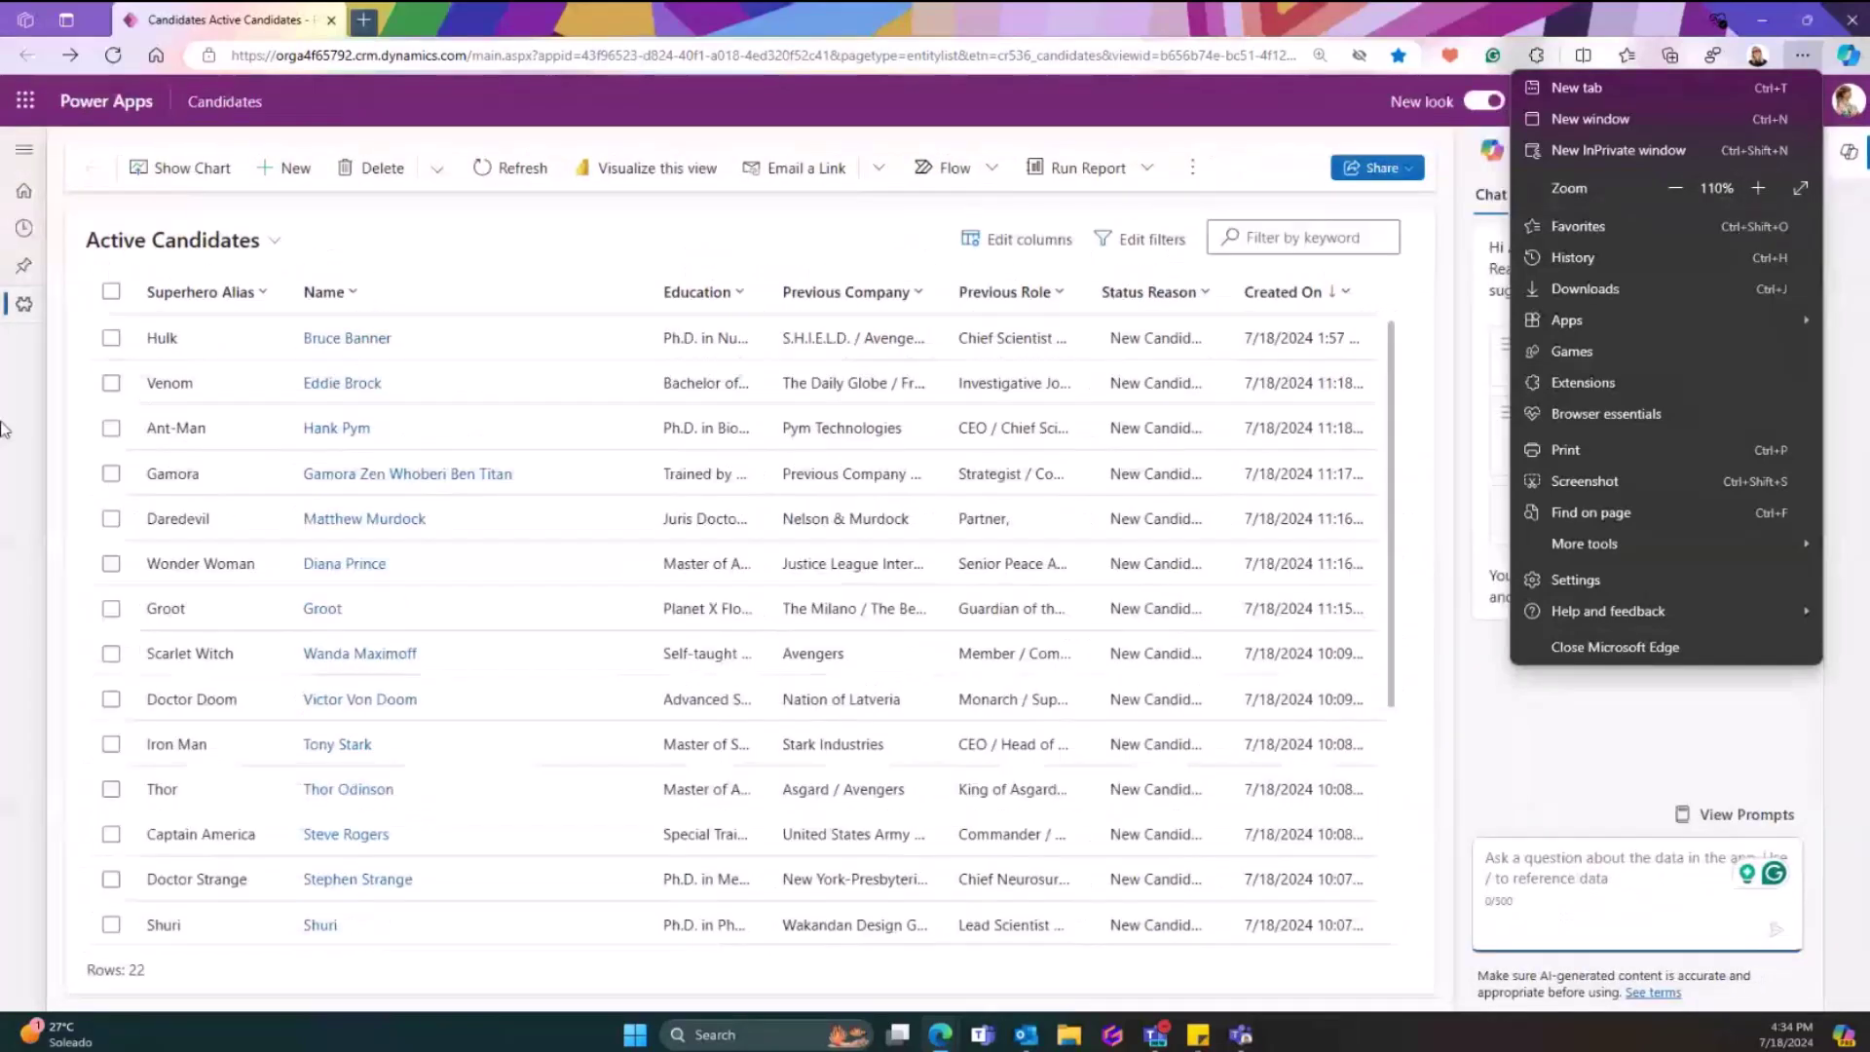
key("Escape")
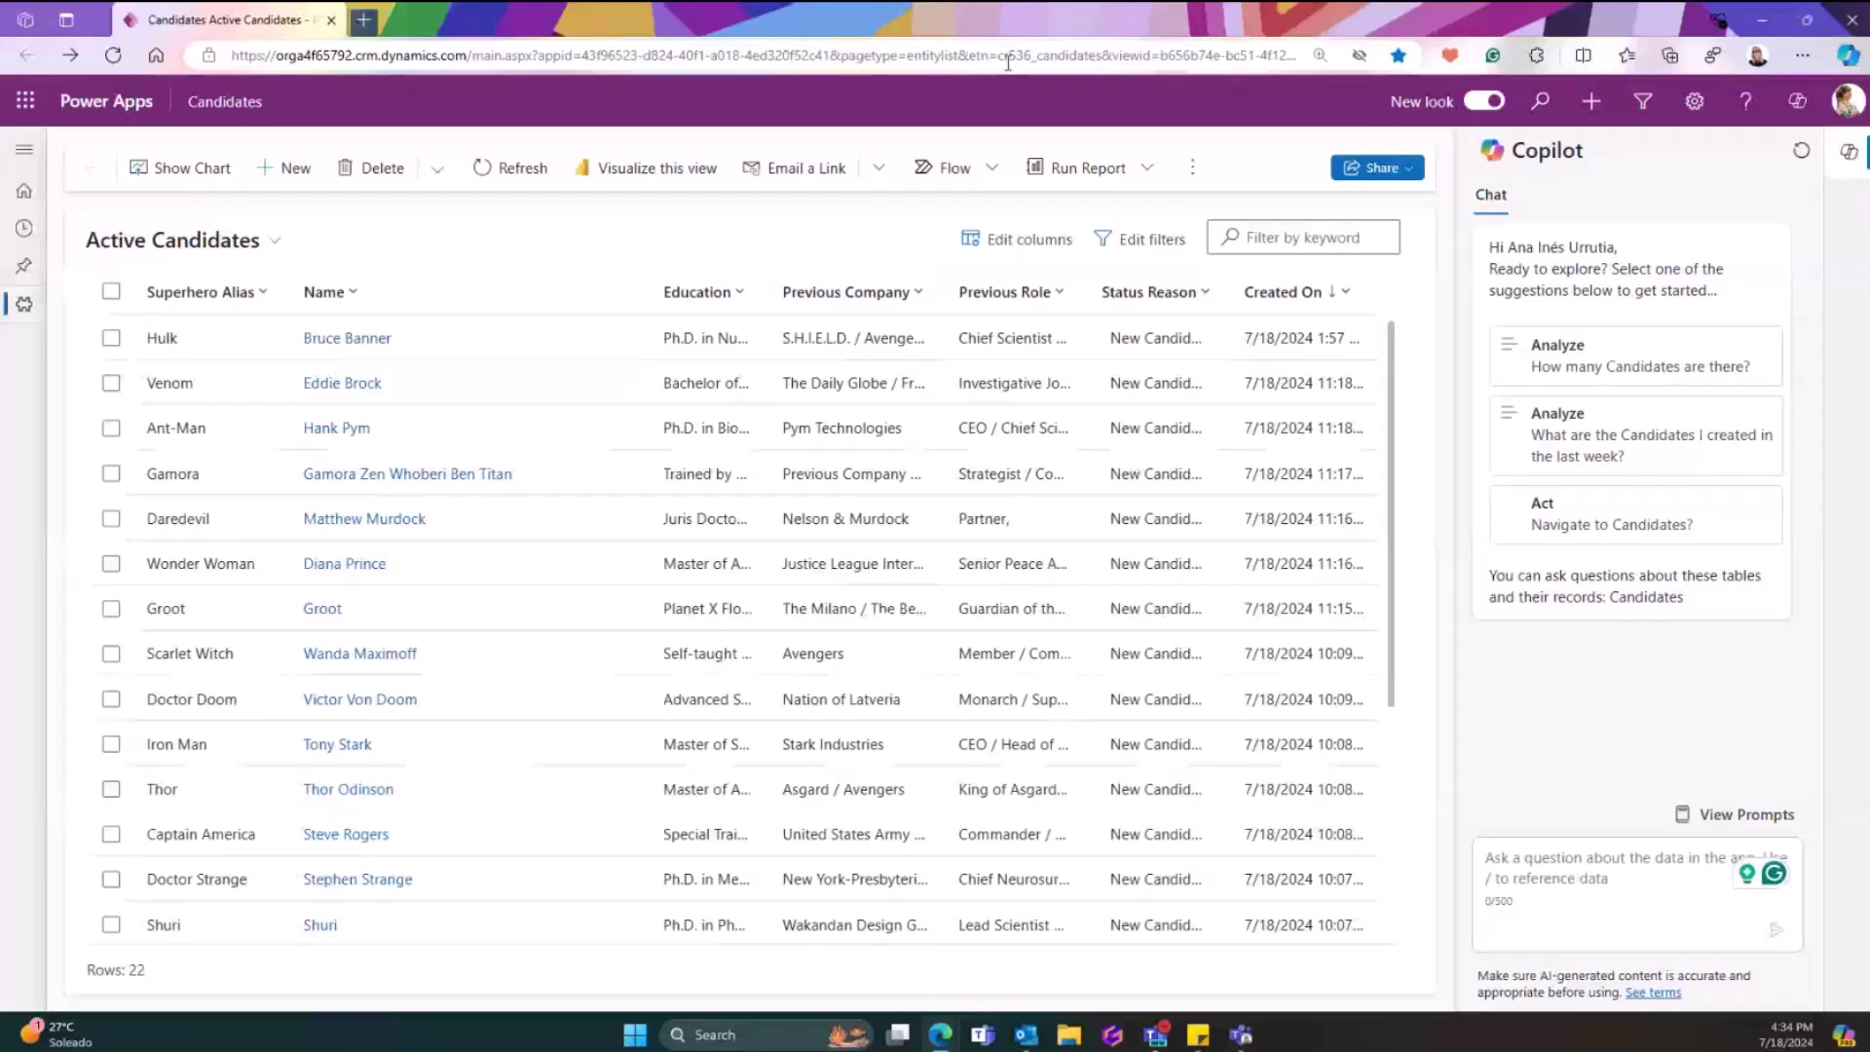
Reload the Active Candidates list, open the most recently created candidate's record and review its personal information.
key("F5")
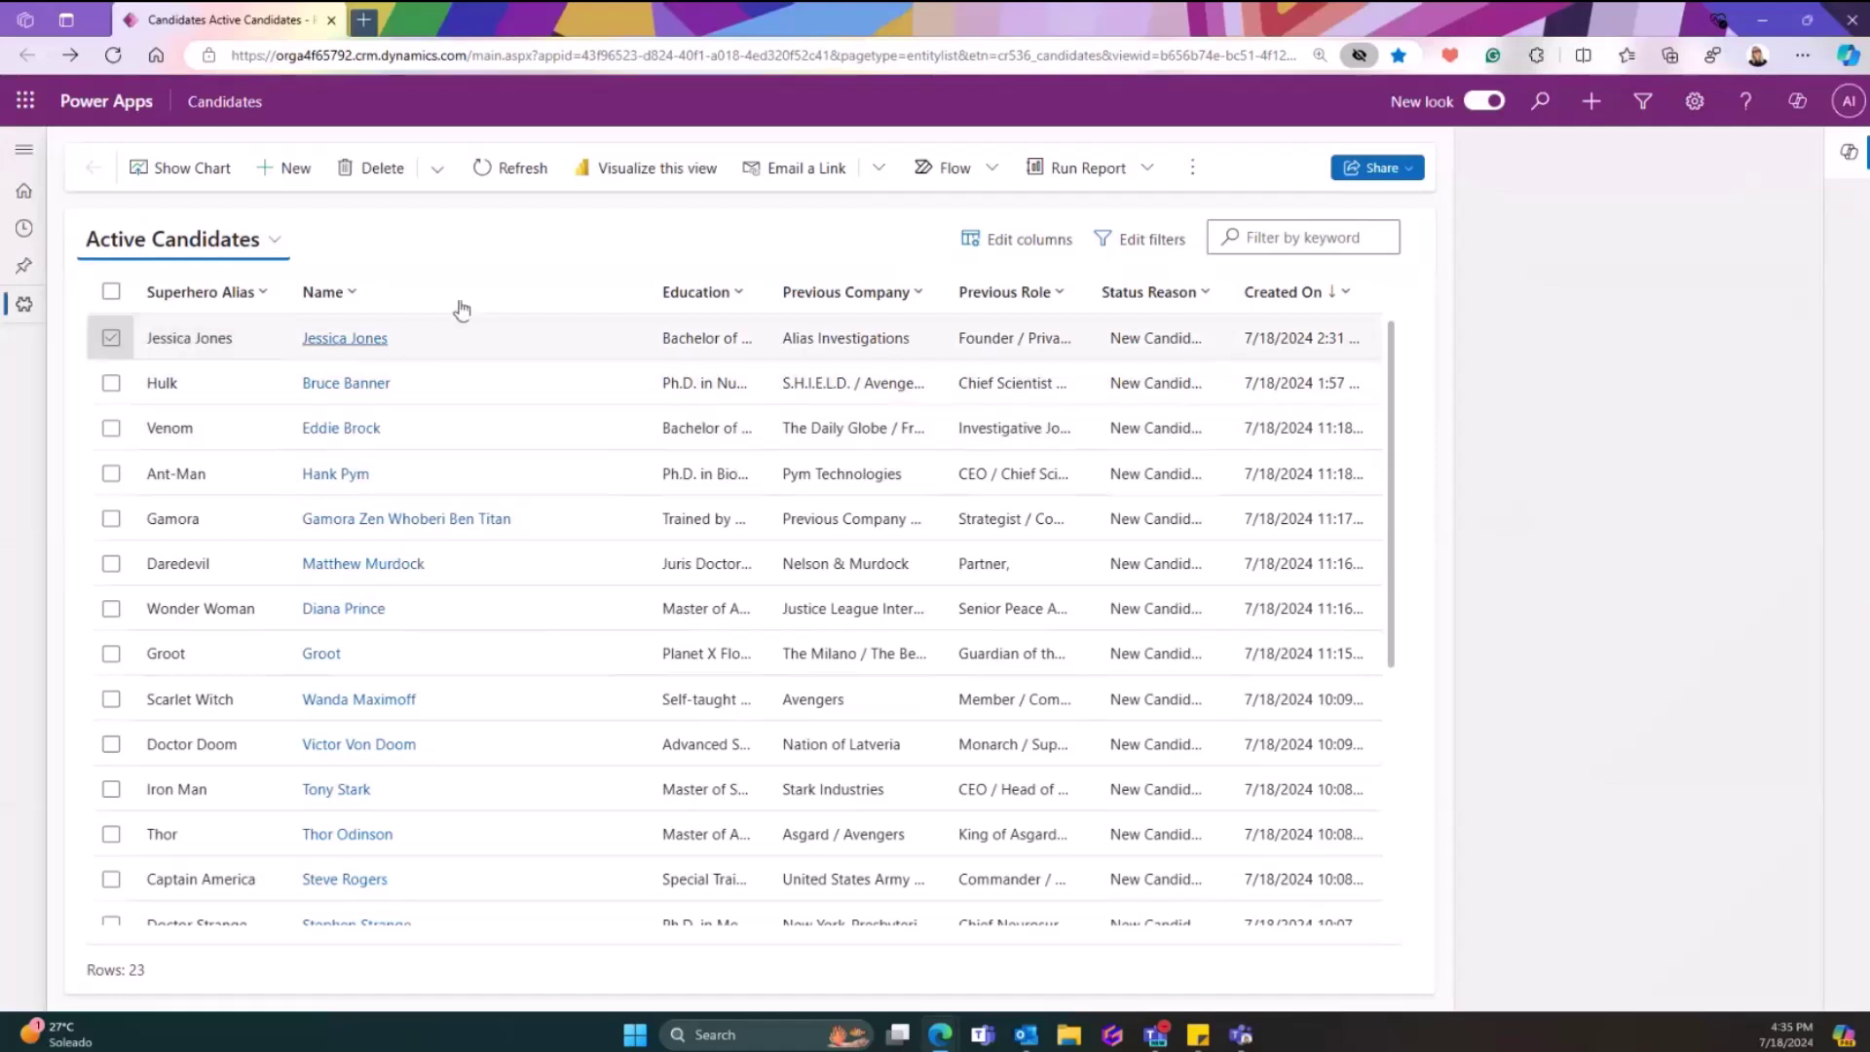
left_click(345, 338)
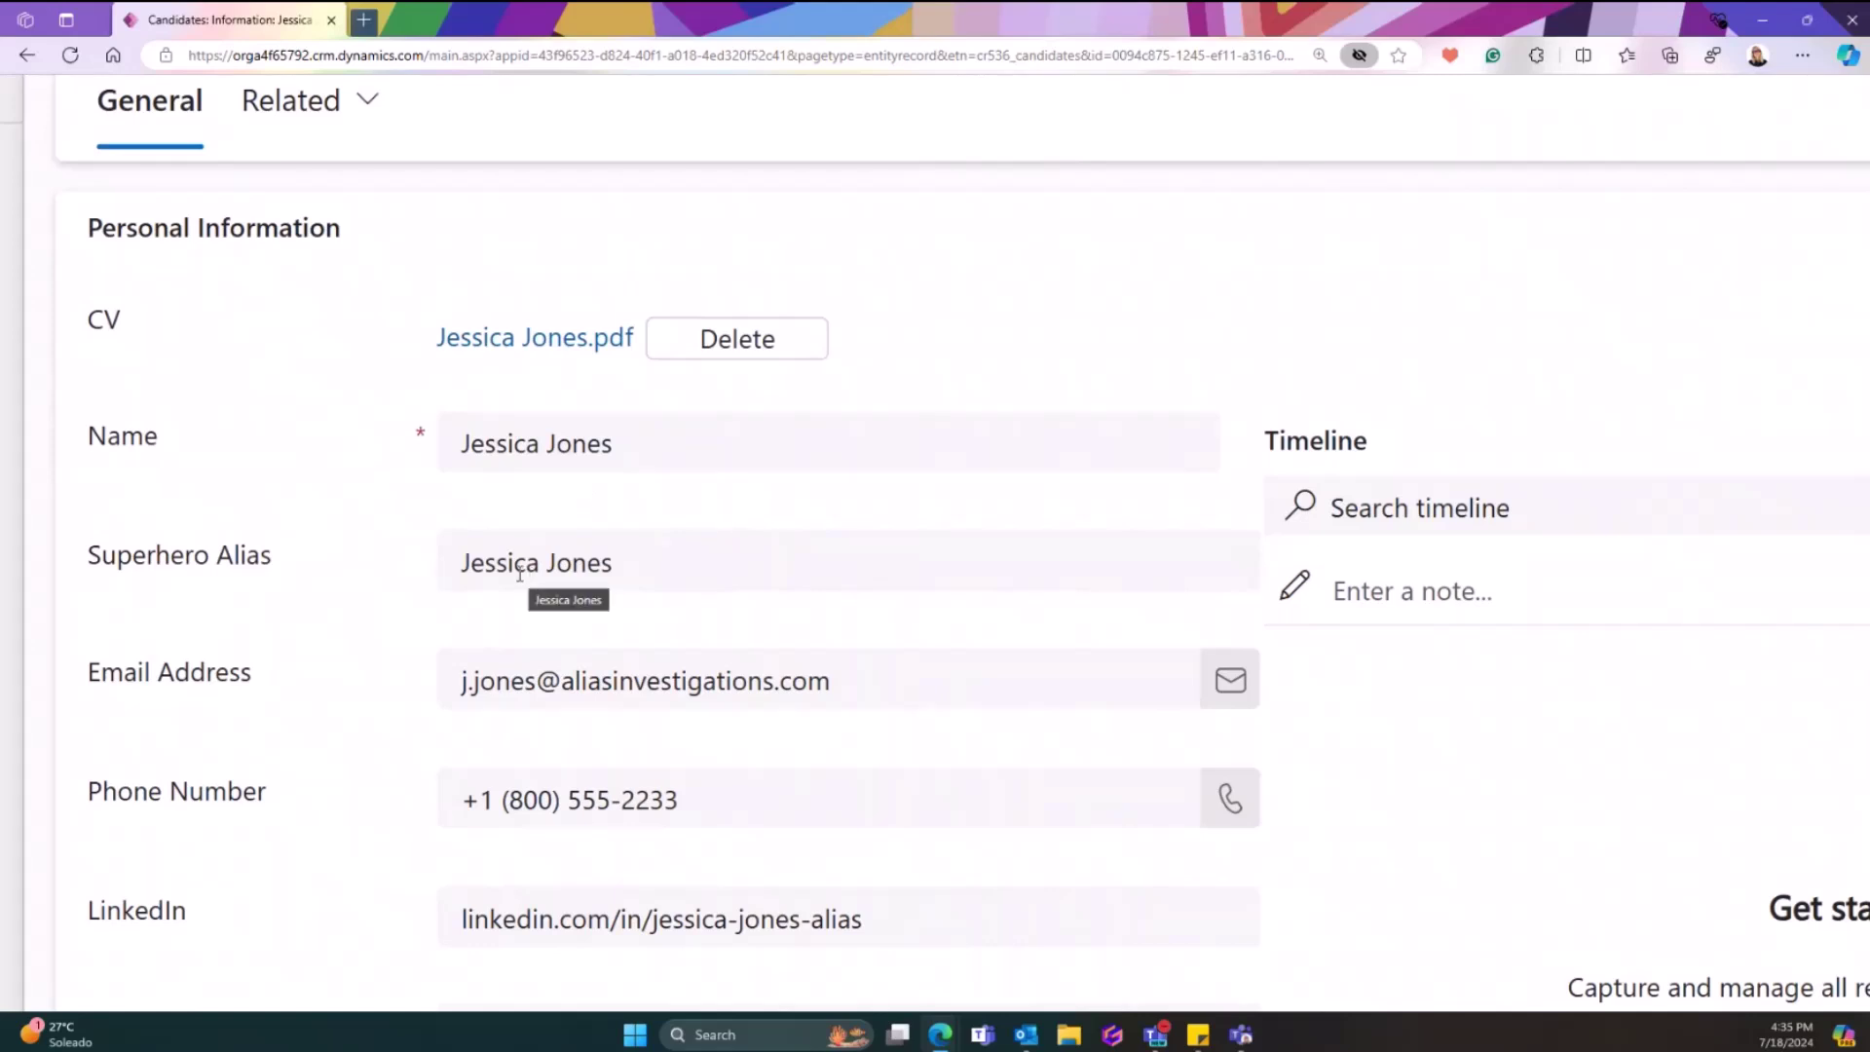
scroll(357, 563, "down", 1)
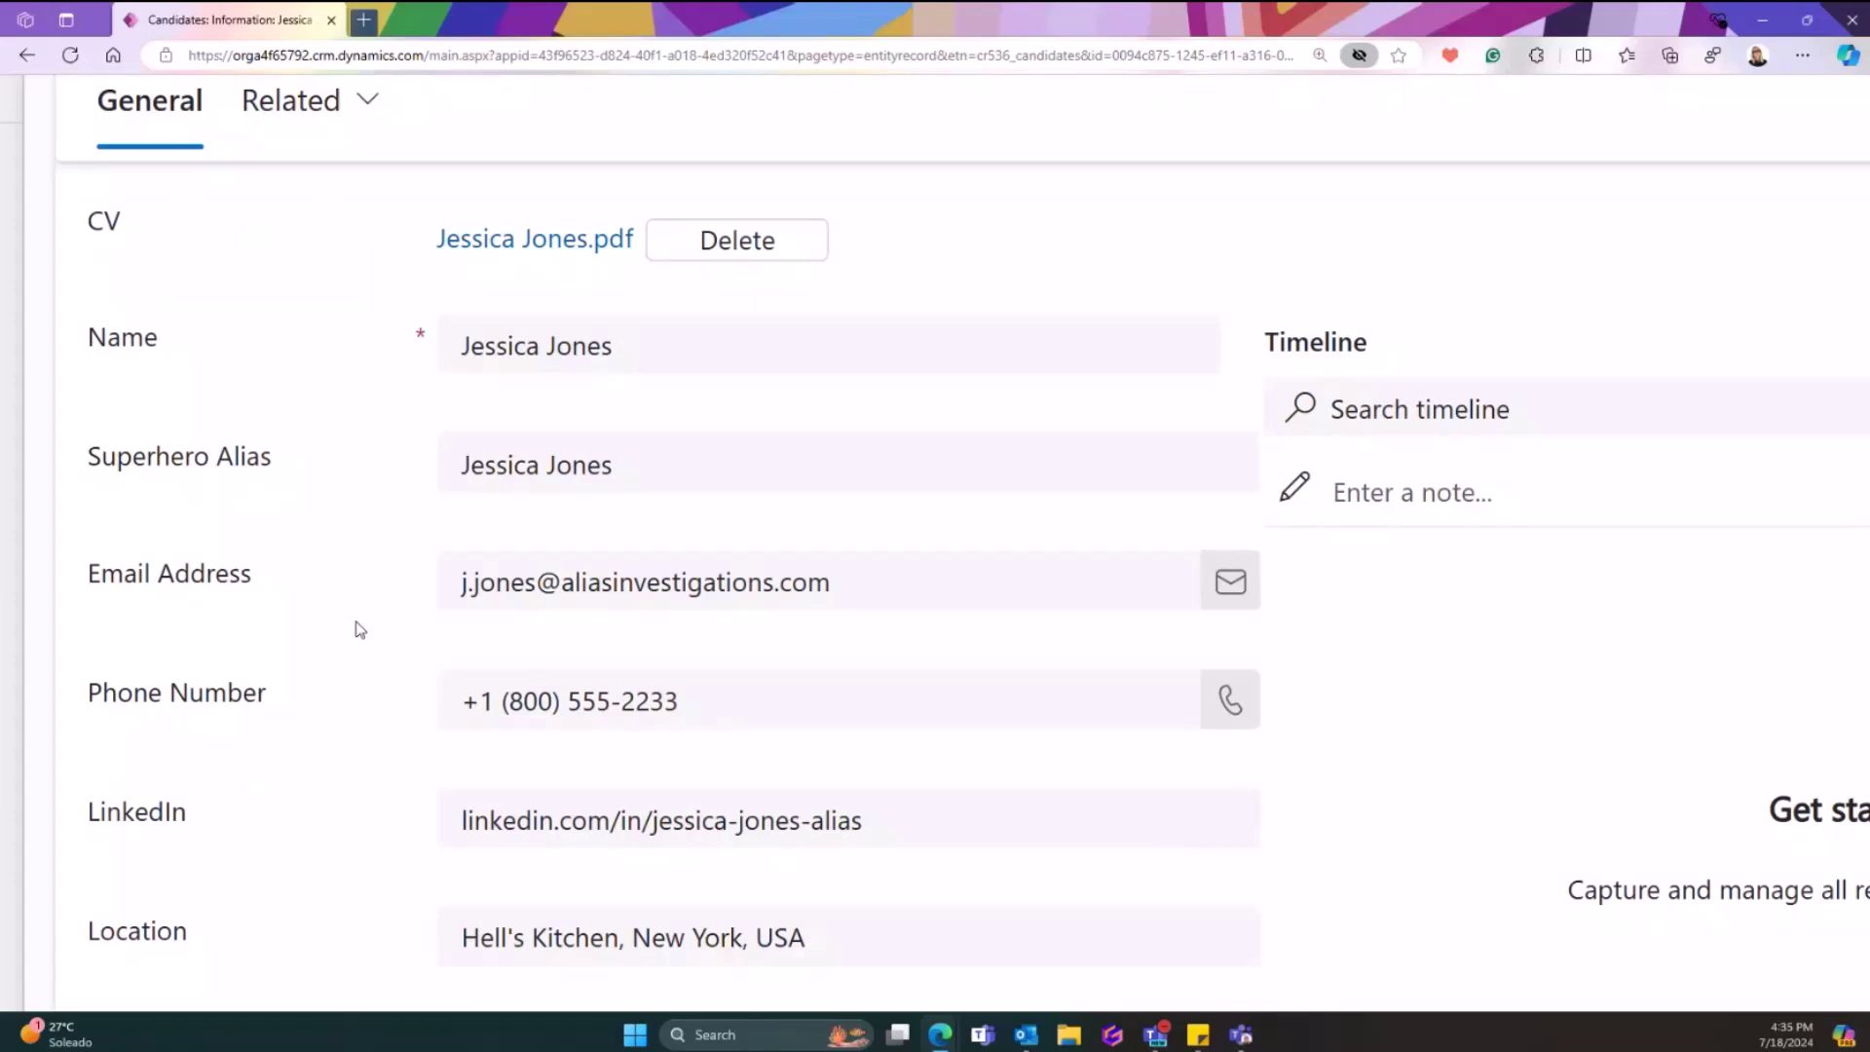
scroll(359, 630, "down", 1)
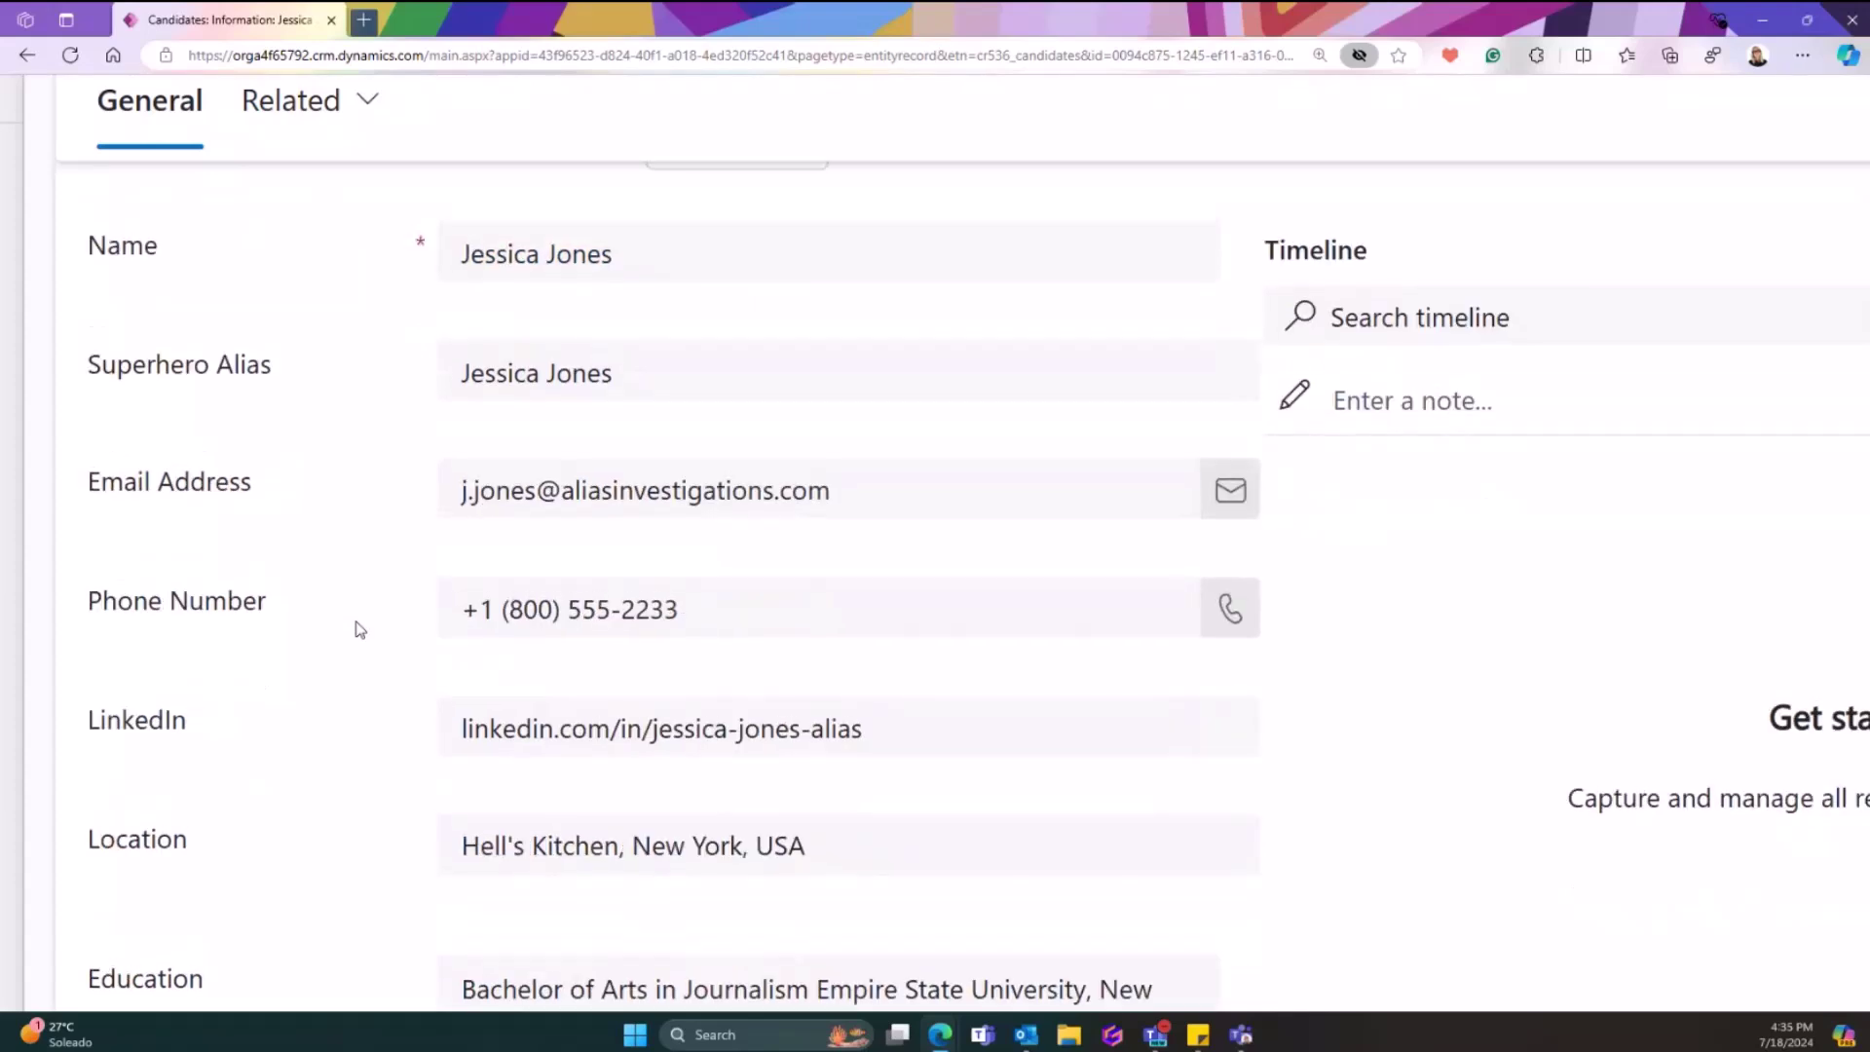
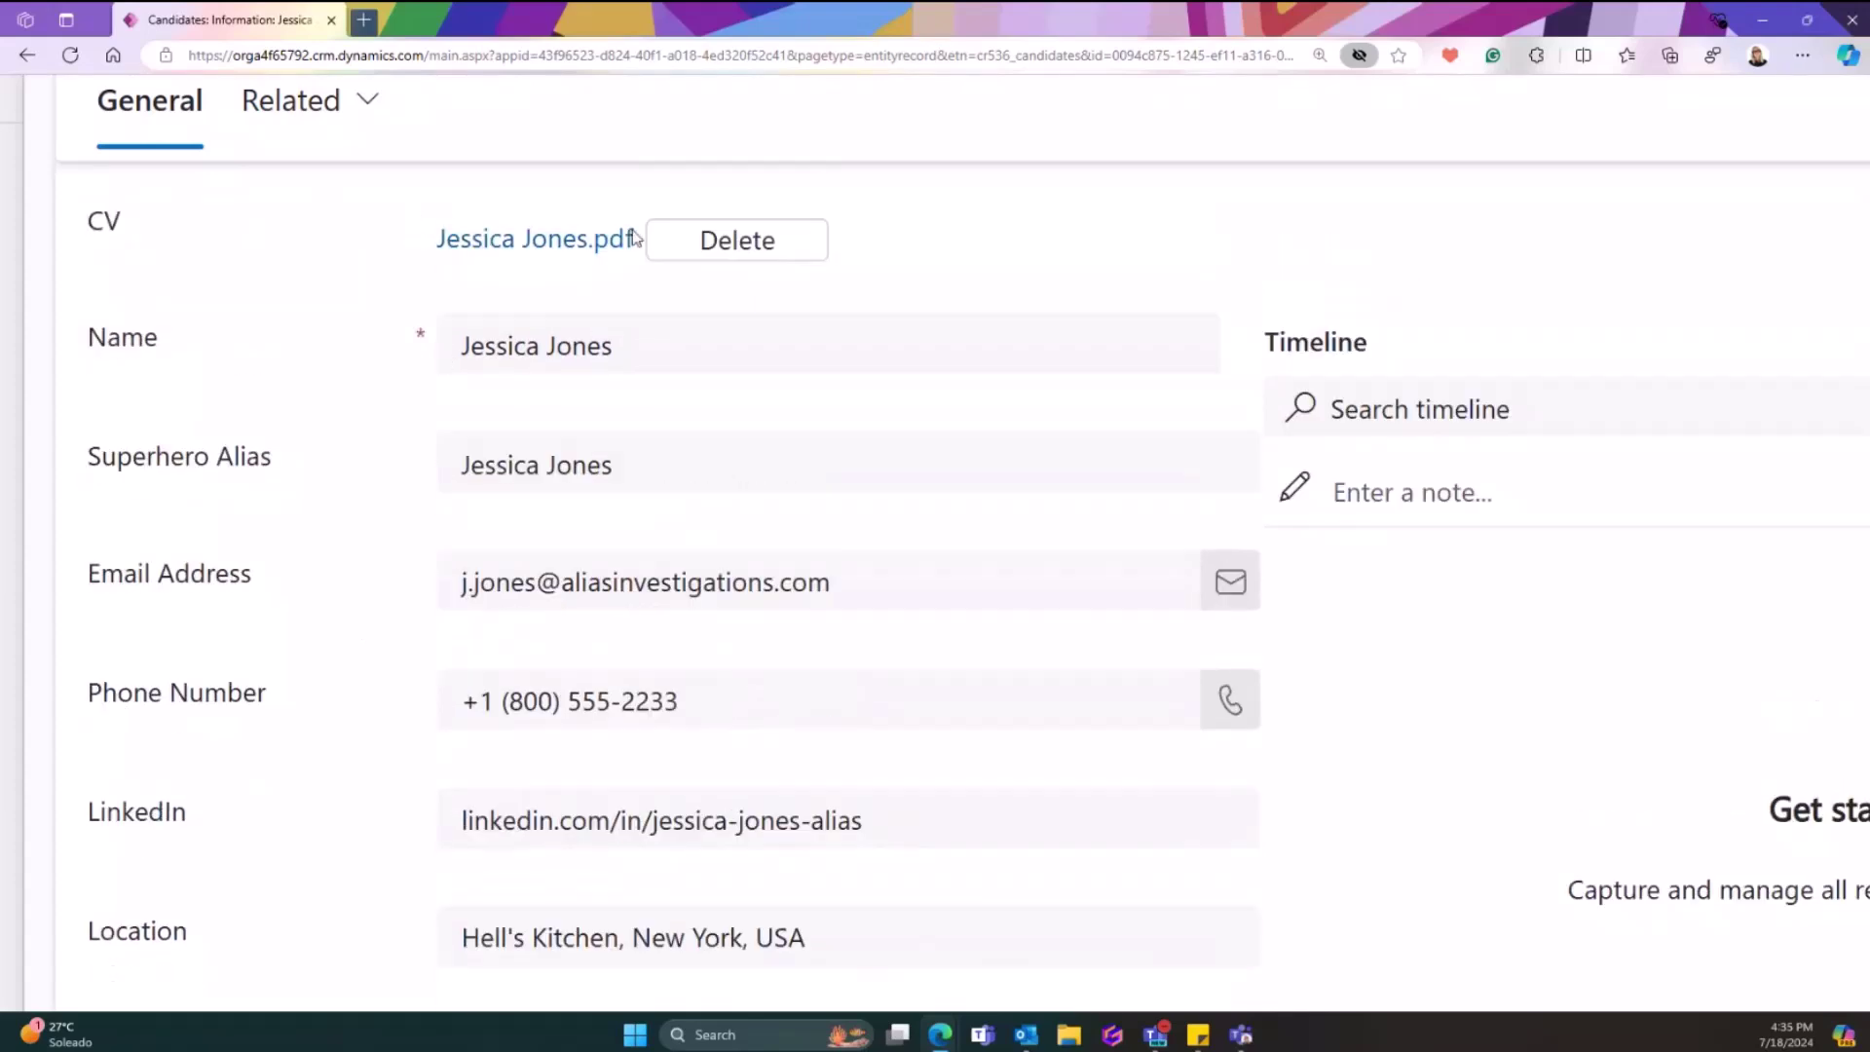
Open the CV PDF attached to the candidate record and read its first page at an enlarged size.
key("ctrl+minus")
key("ctrl+minus")
key("ctrl+minus")
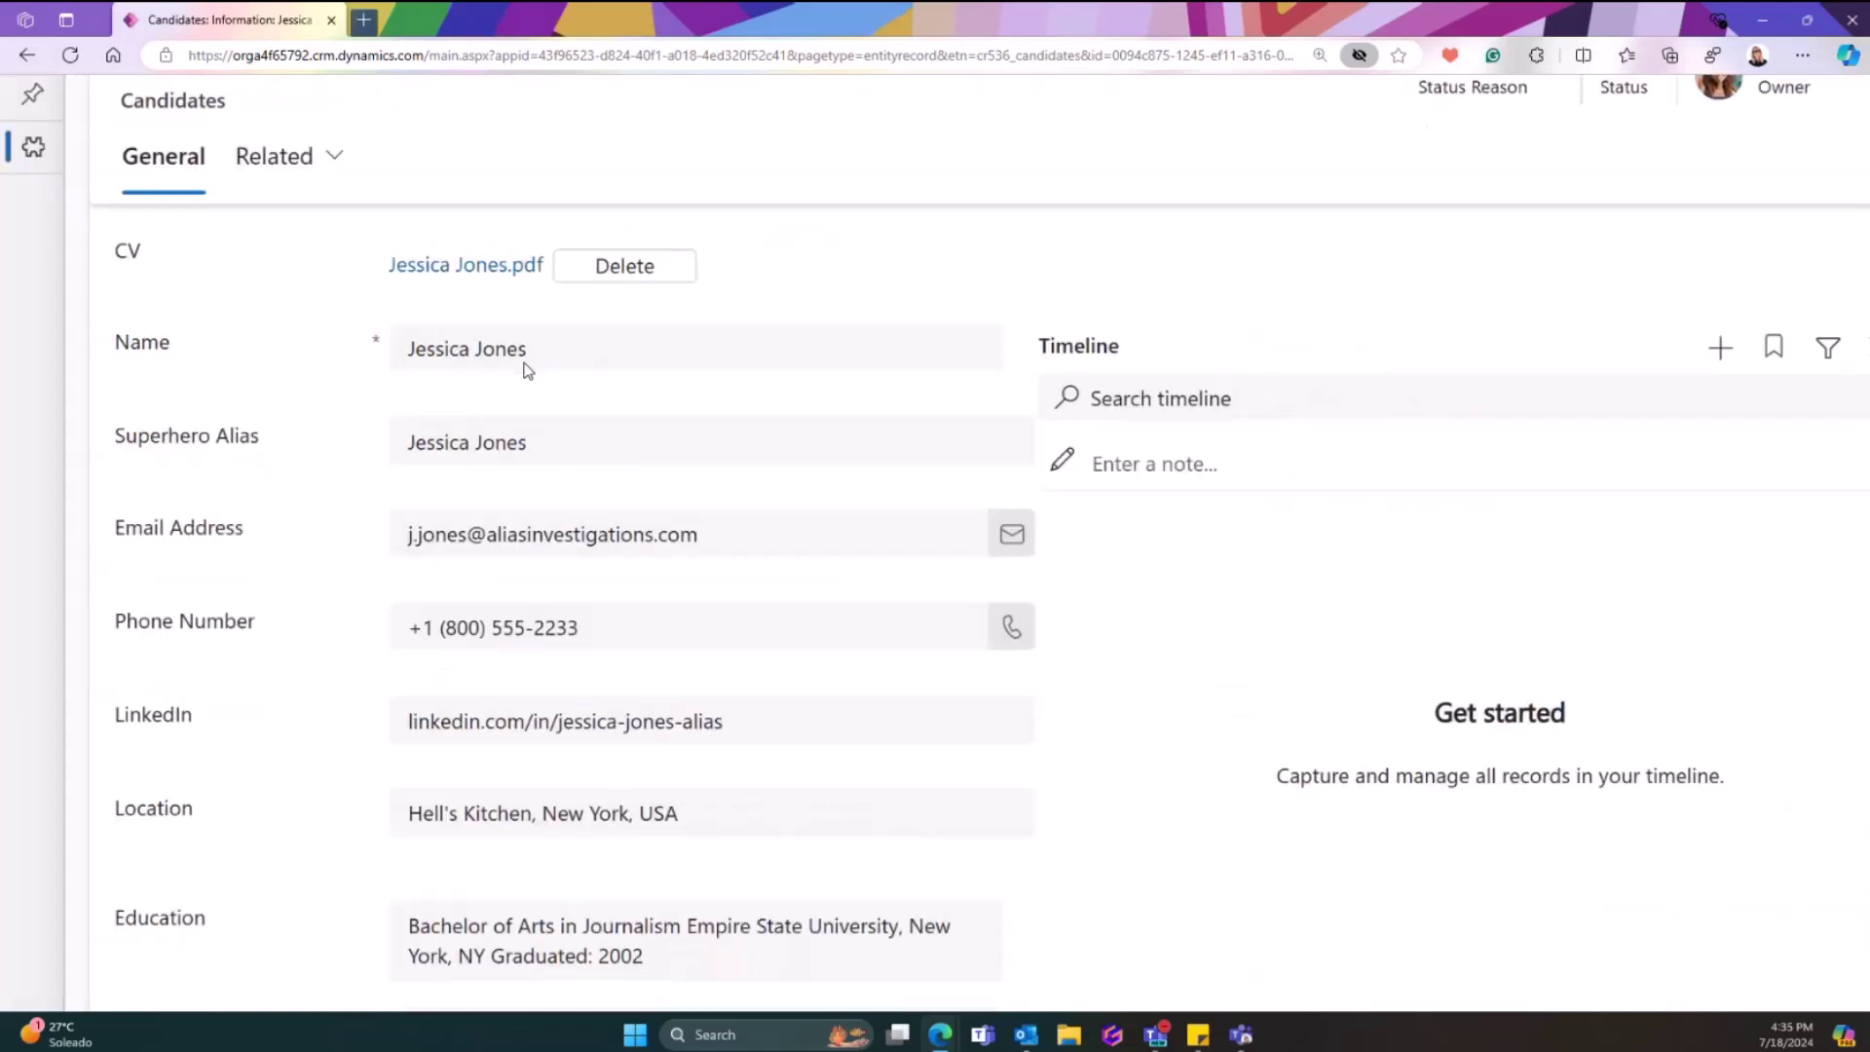
left_click(435, 286)
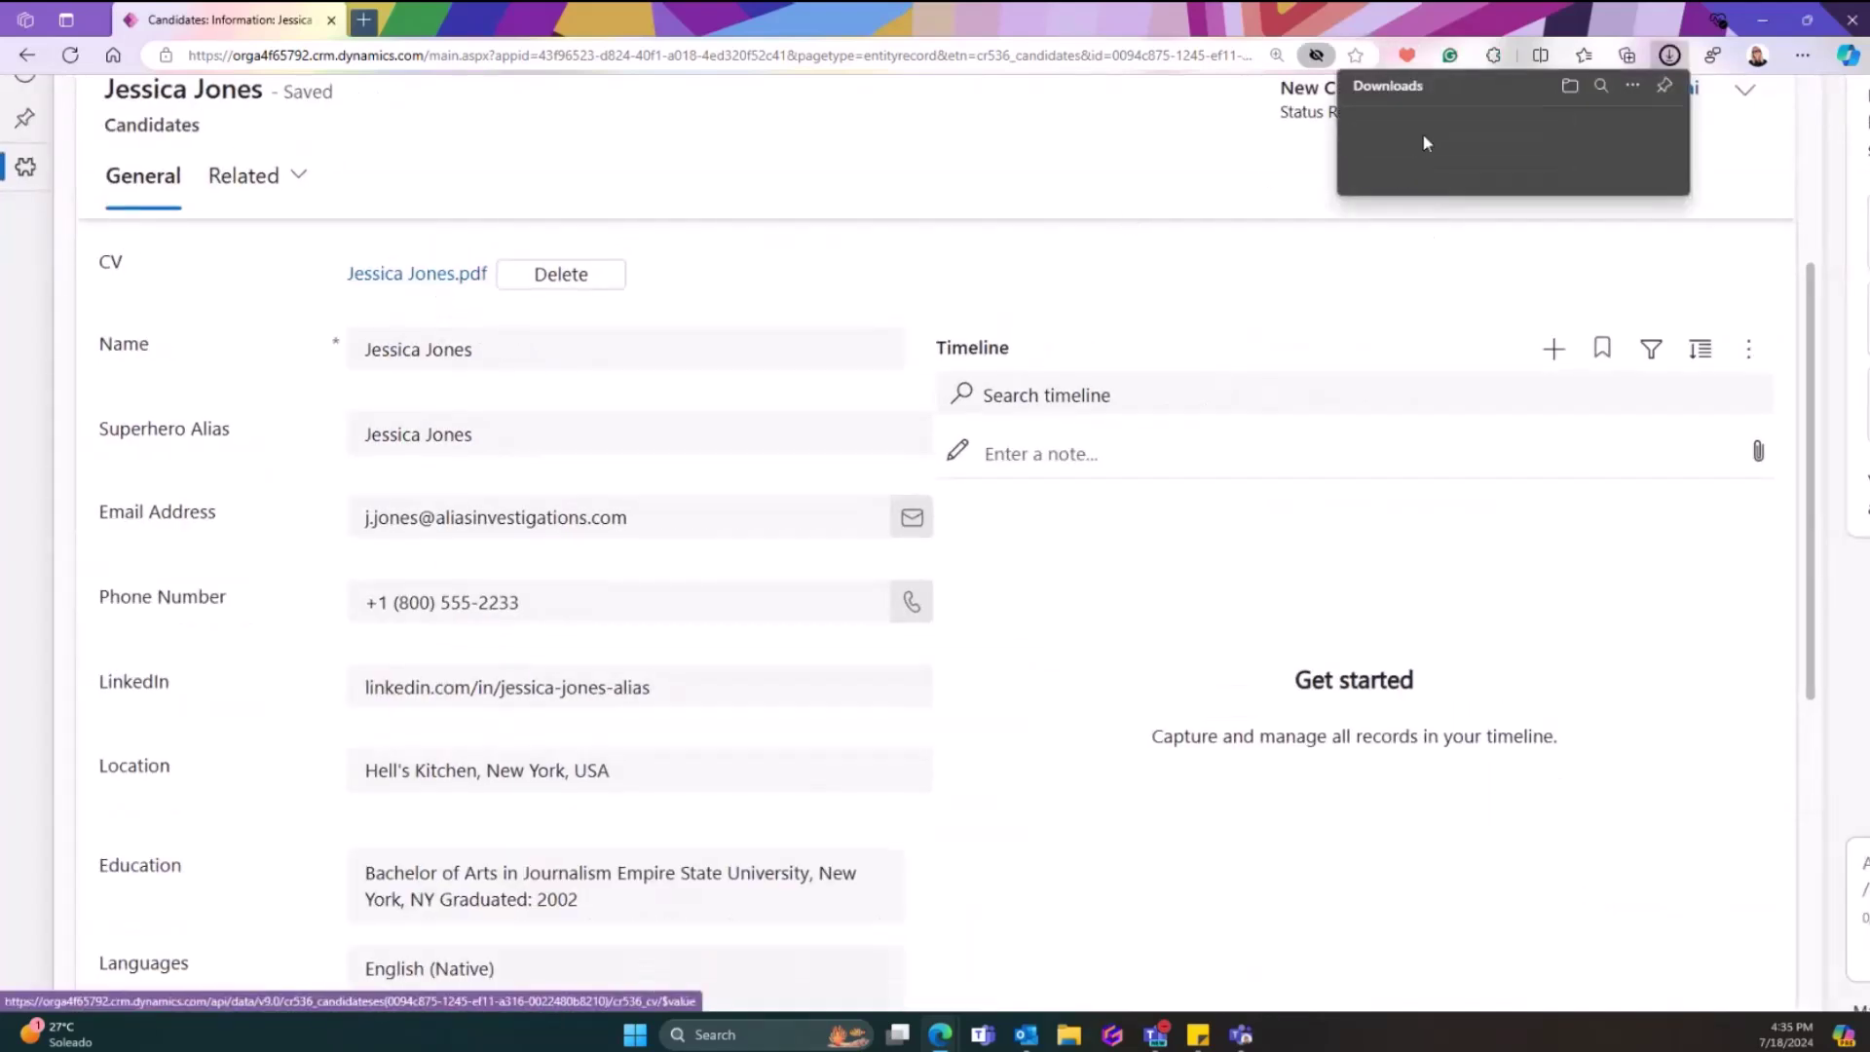
left_click(1346, 144)
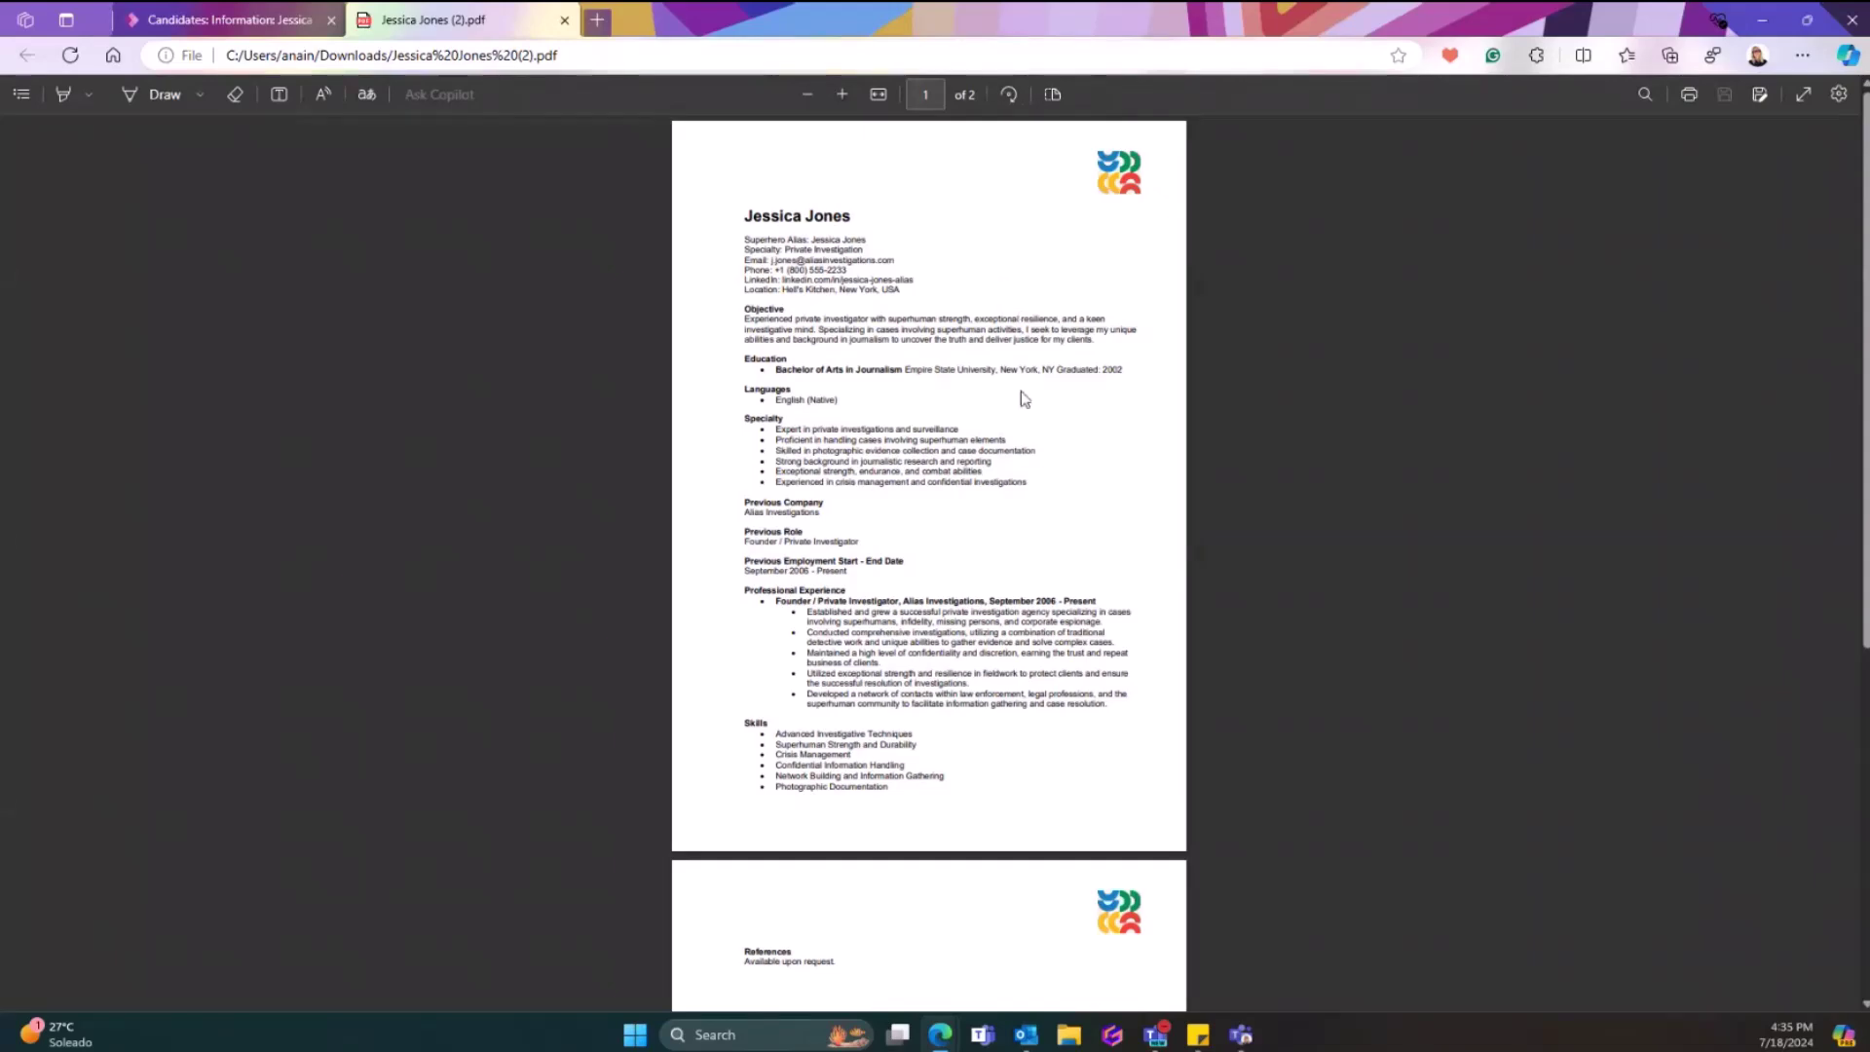
scroll(1024, 400, "up", 5, "ctrl")
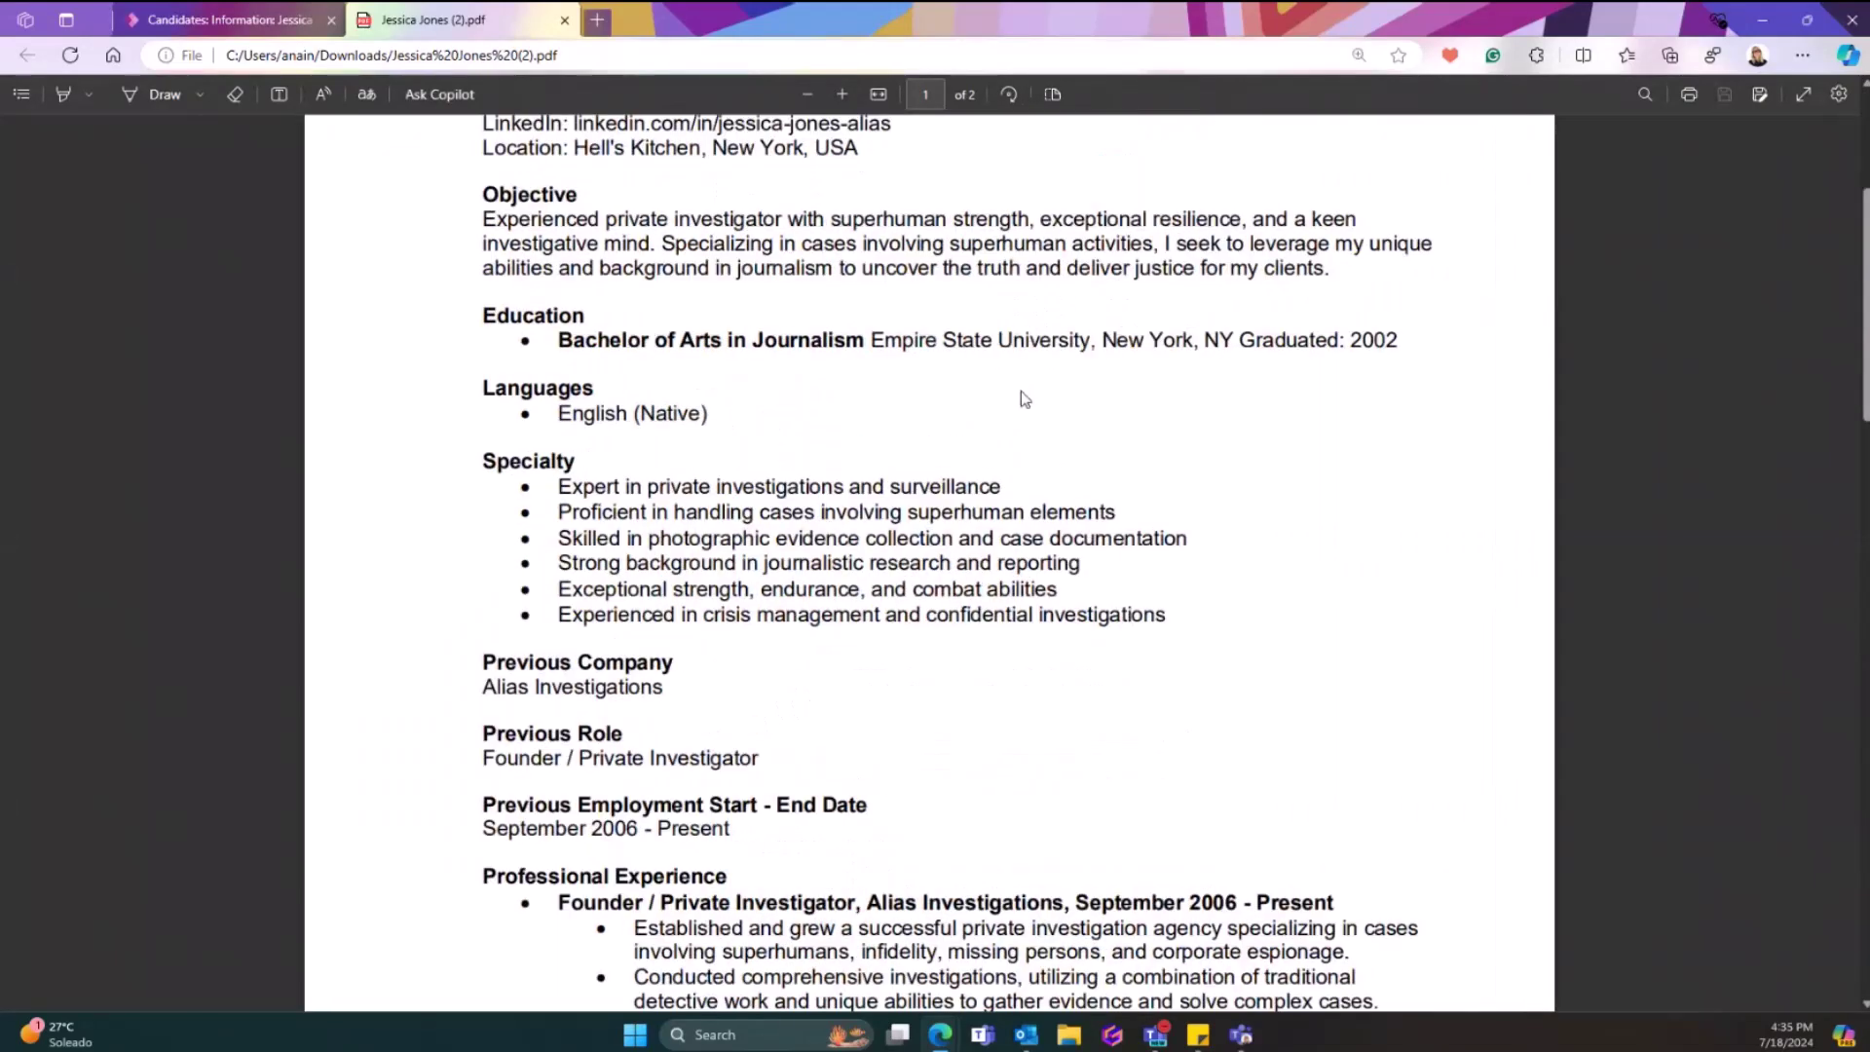
scroll(1025, 400, "up", 2)
scroll(687, 337, "down", 2)
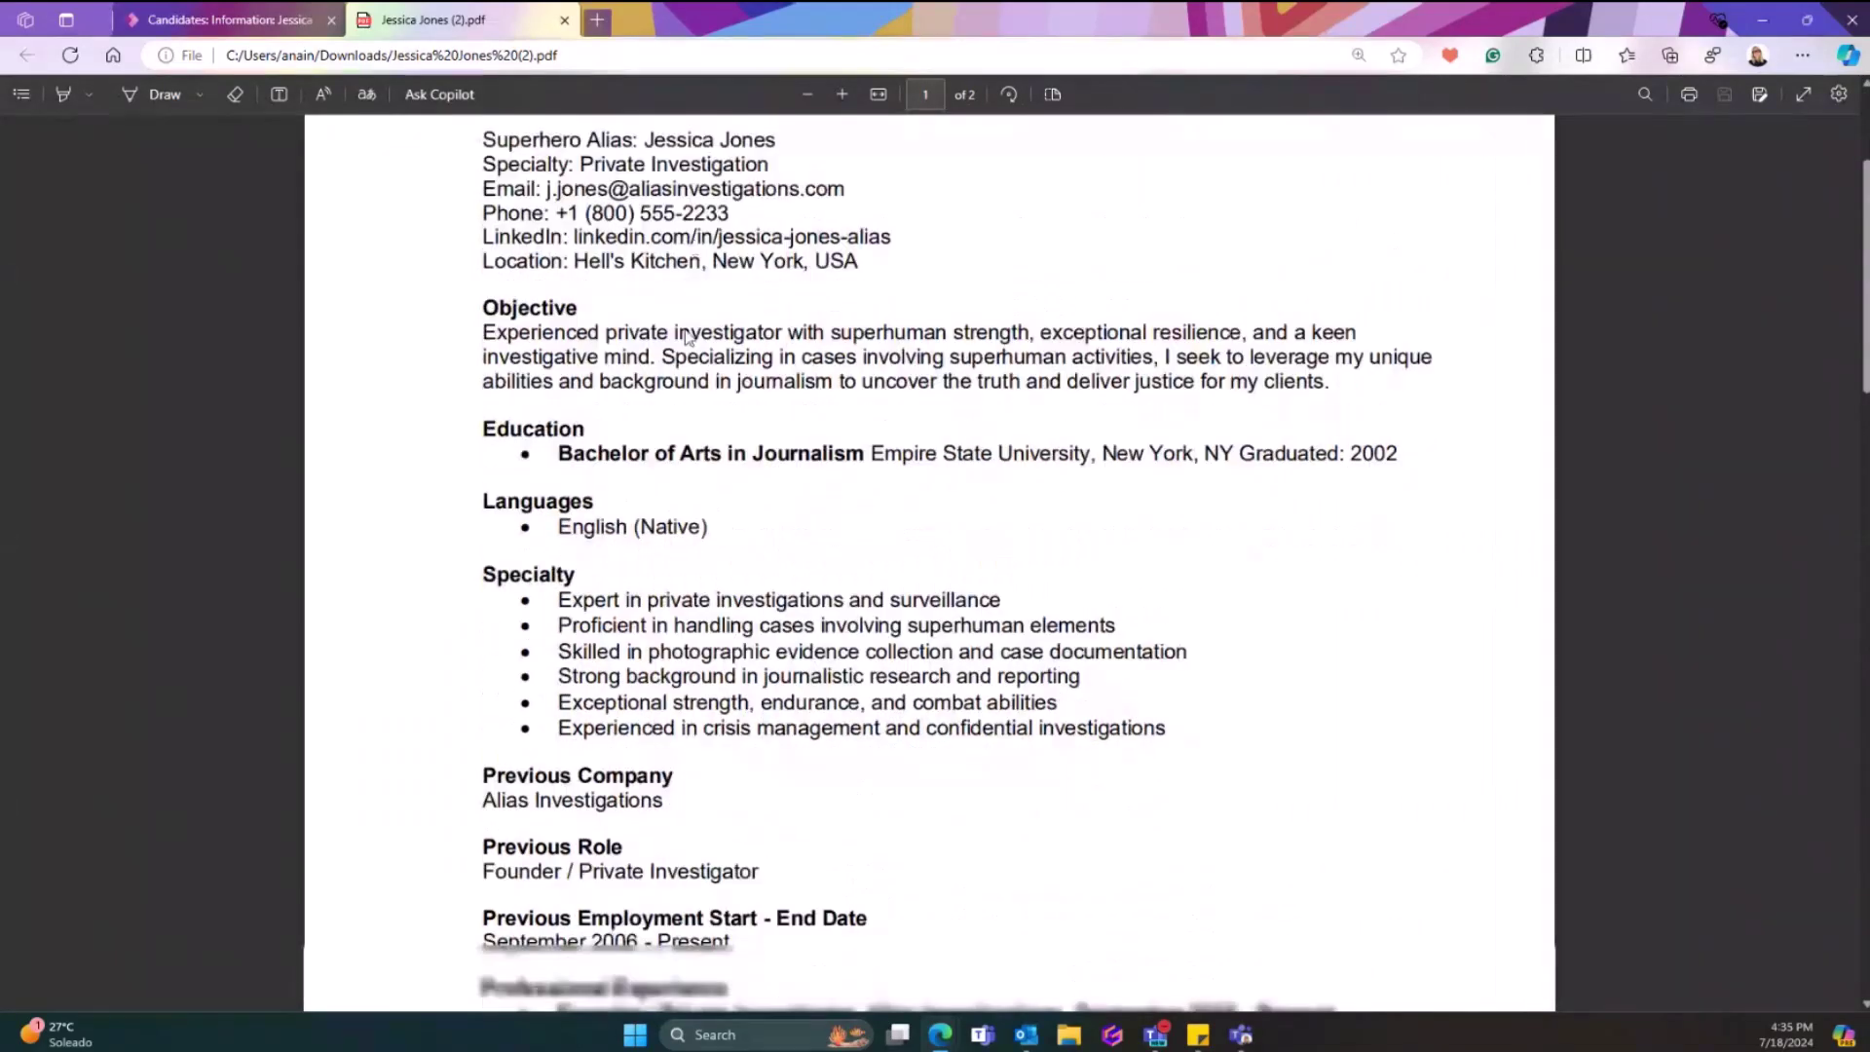
Switch back to the candidate record and review the personal information fields, especially the AI-written Summary.
left_click(175, 22)
scroll(624, 604, "down", 1)
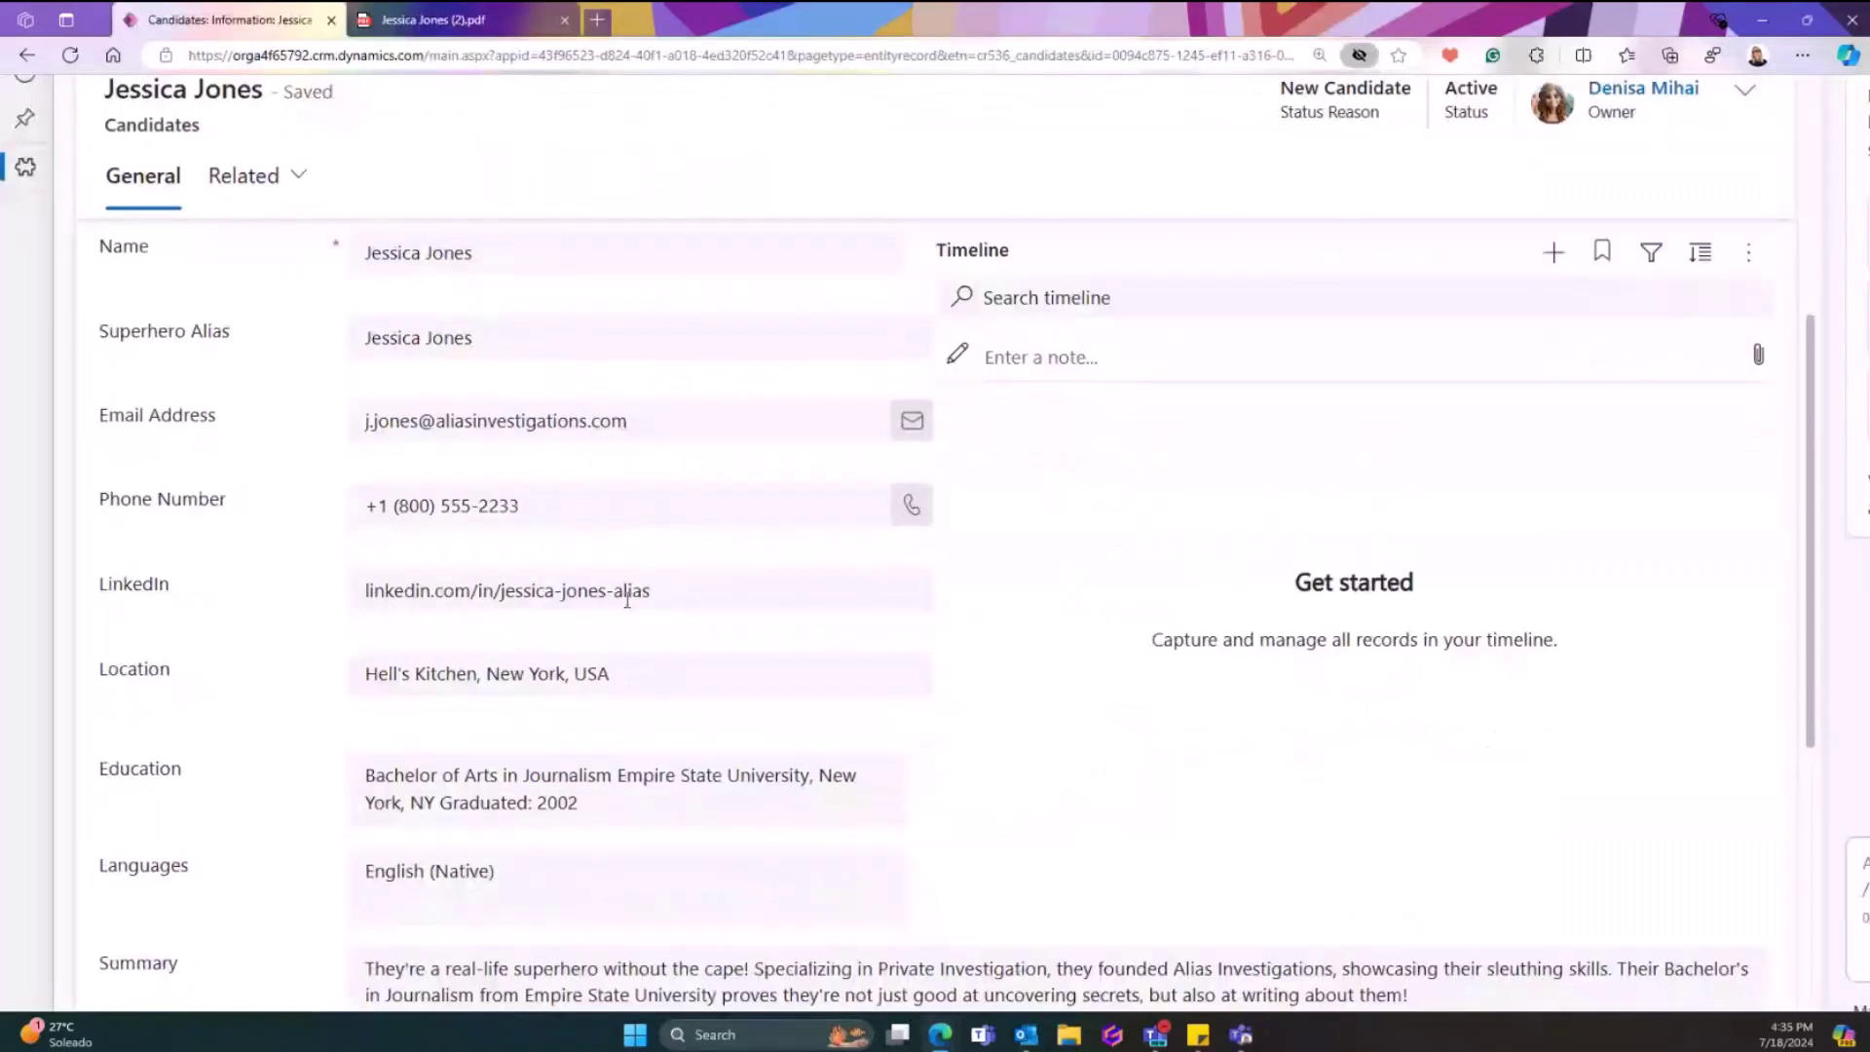
scroll(594, 662, "down", 2)
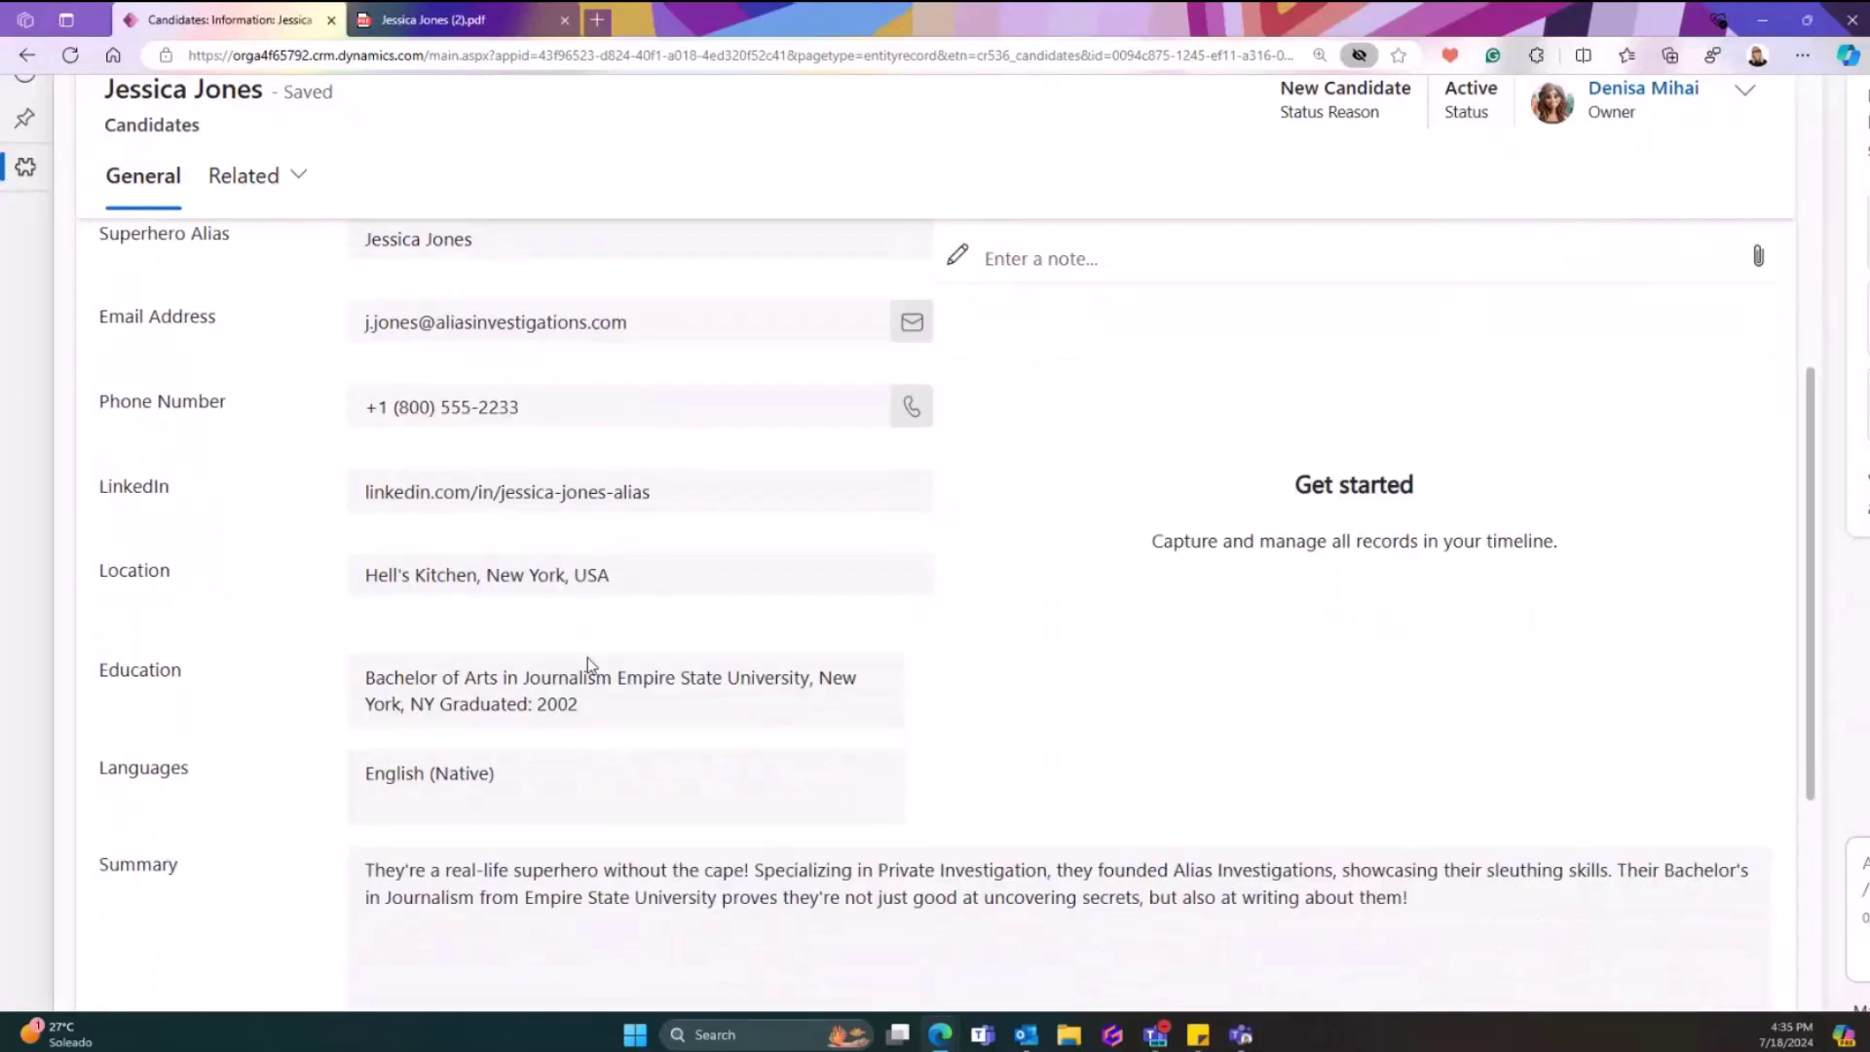
left_click_drag(100, 779, 207, 776)
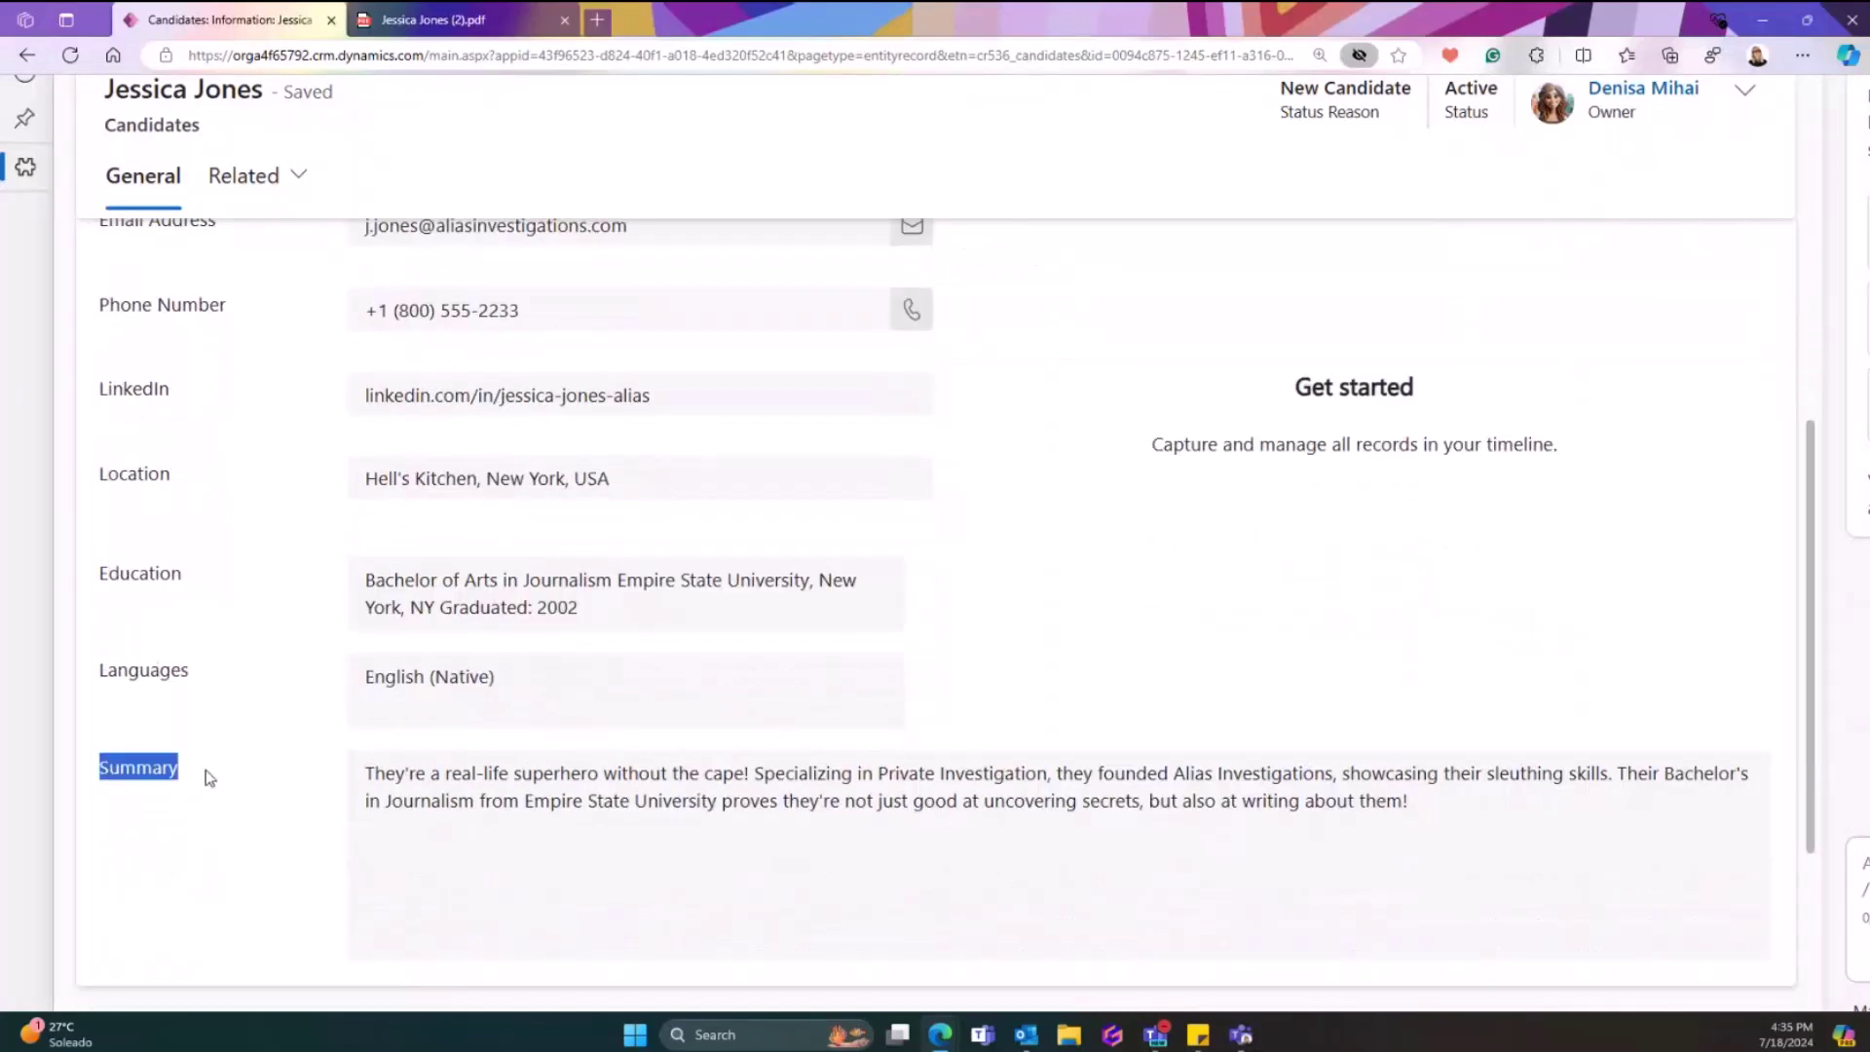
left_click(552, 801)
left_click(336, 764)
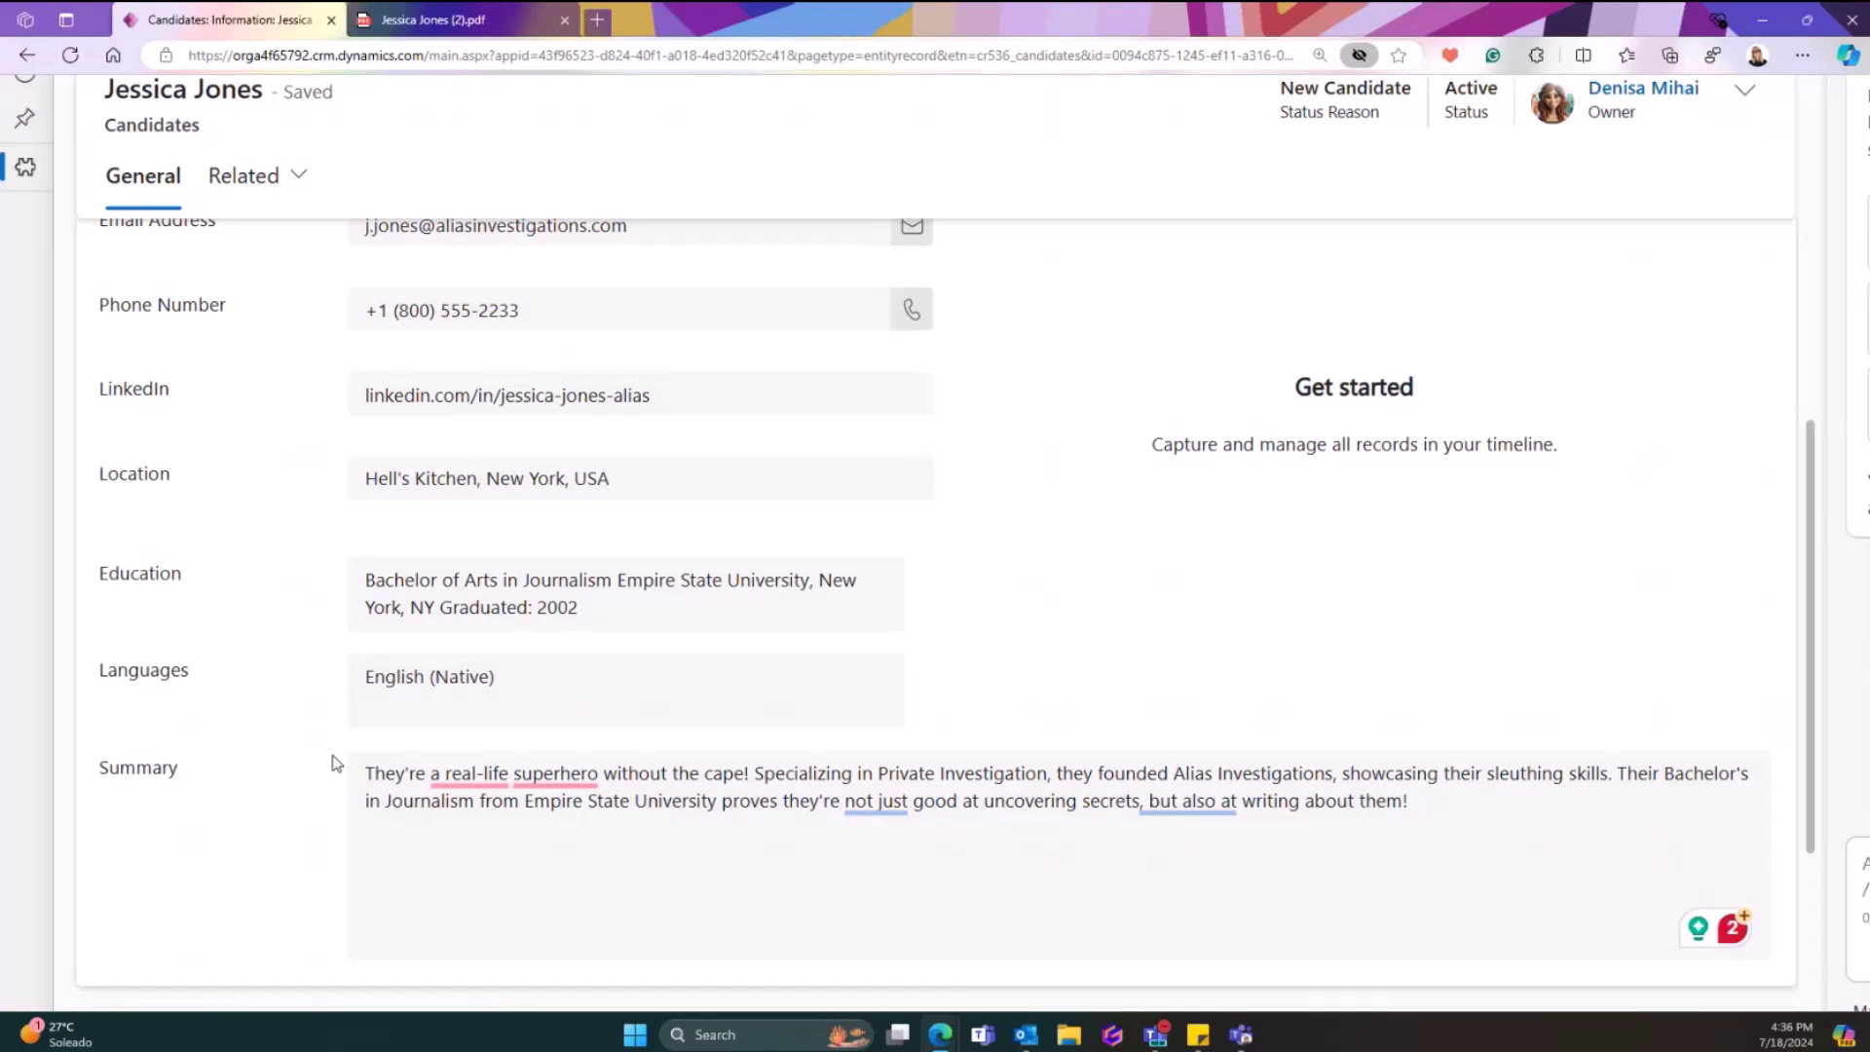
scroll(332, 758, "down", 1)
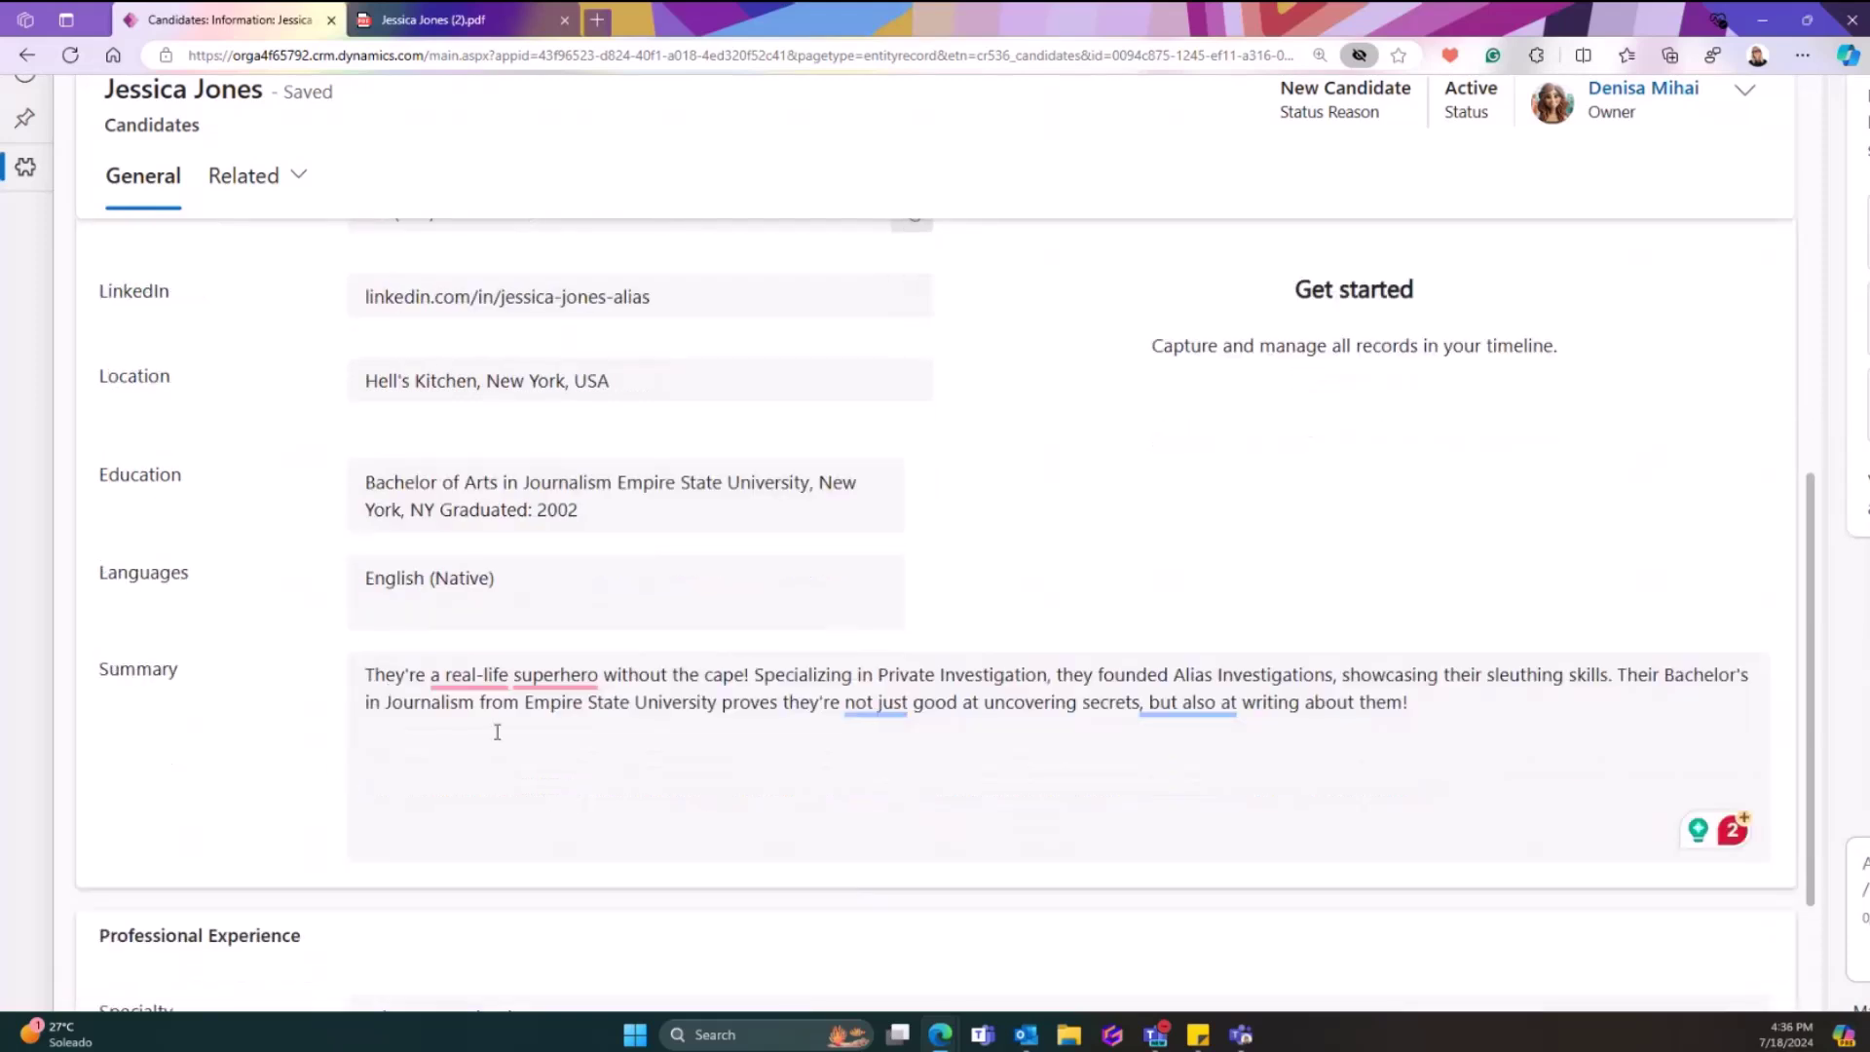
mouse_move(475, 679)
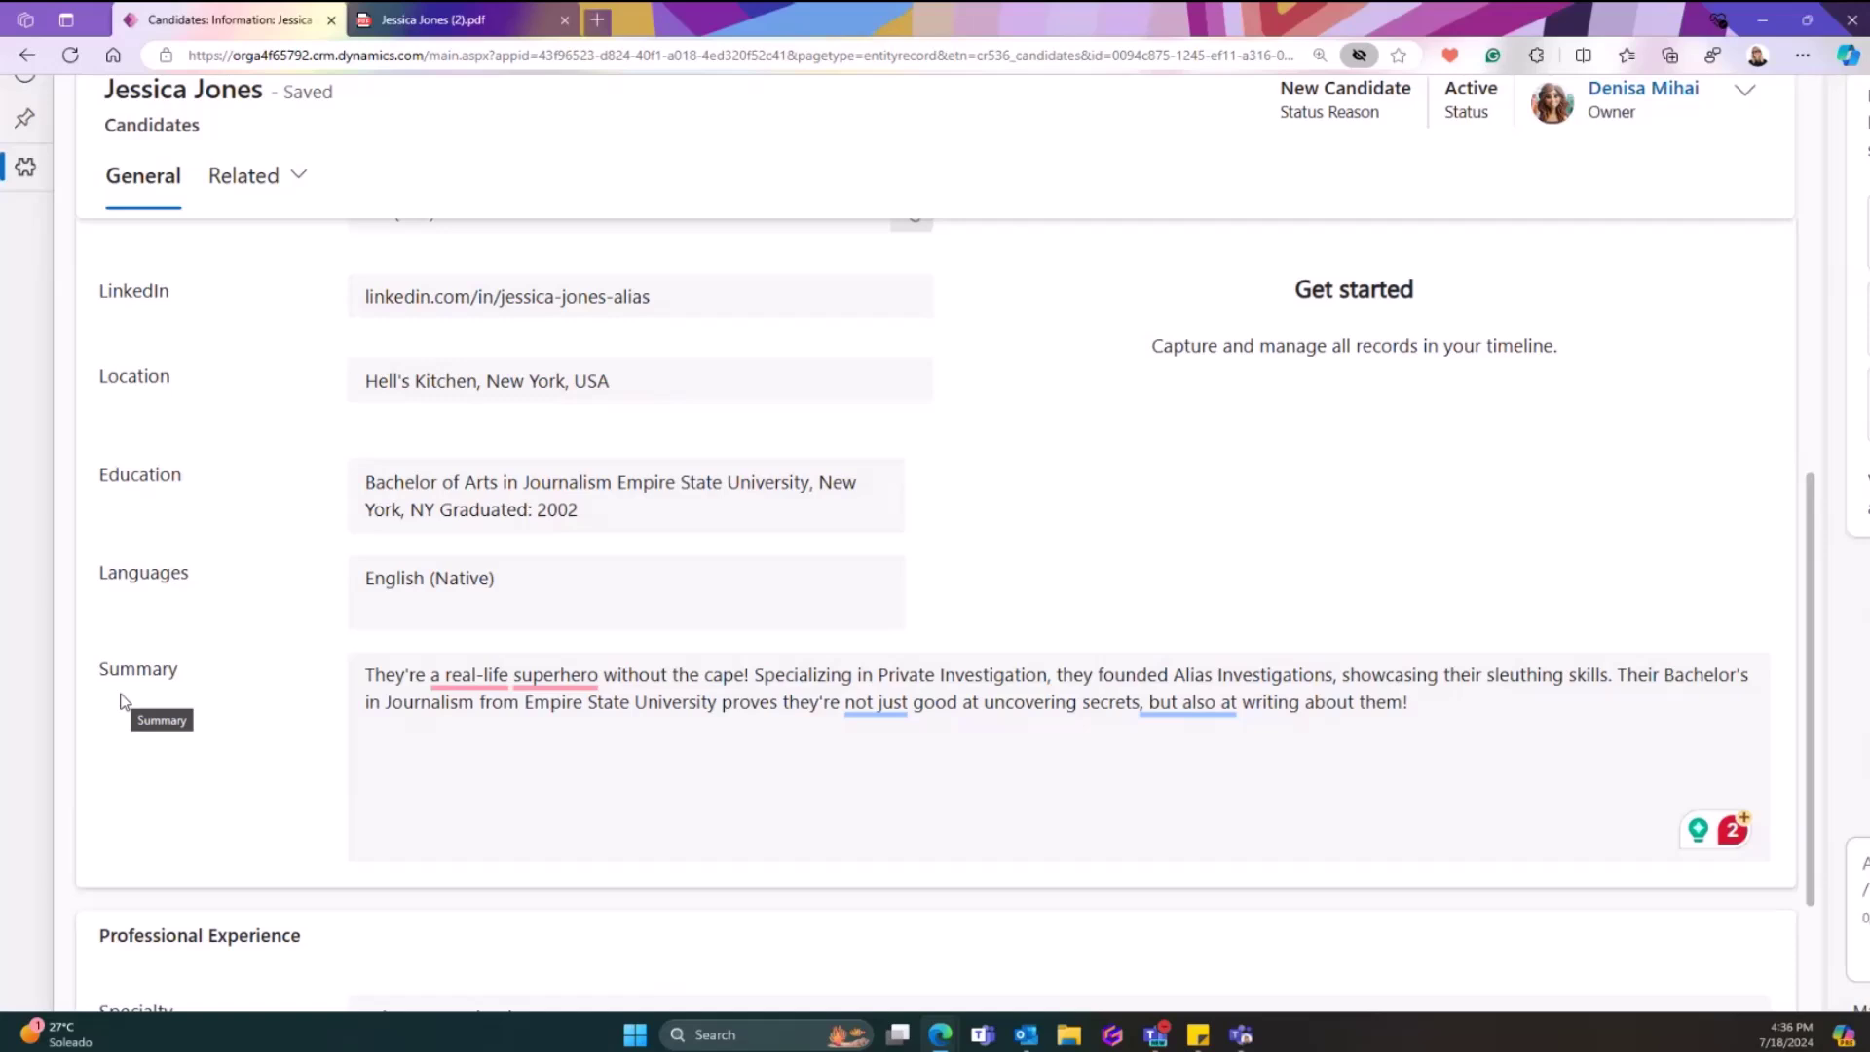
Review the record's Professional Experience section, reduce the page zoom and return to its Personal Information section.
scroll(121, 699, "down", 3)
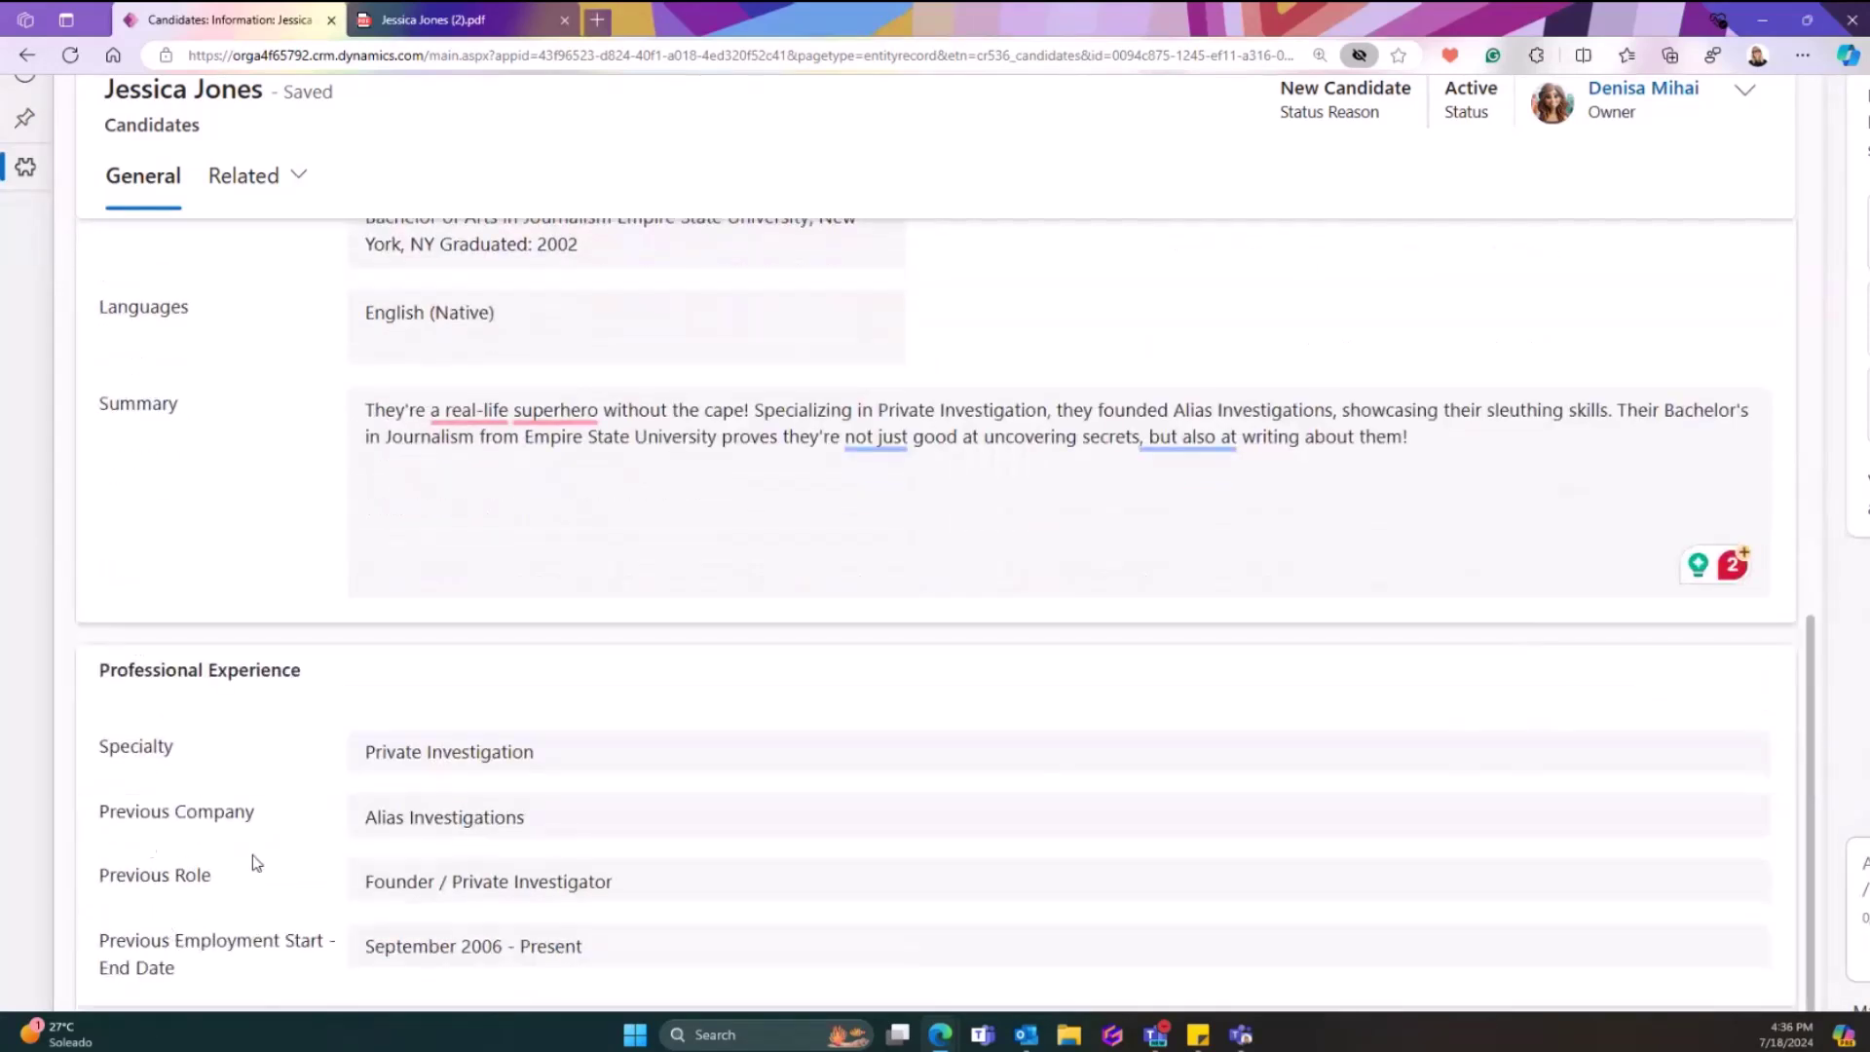
scroll(476, 864, "down", 1)
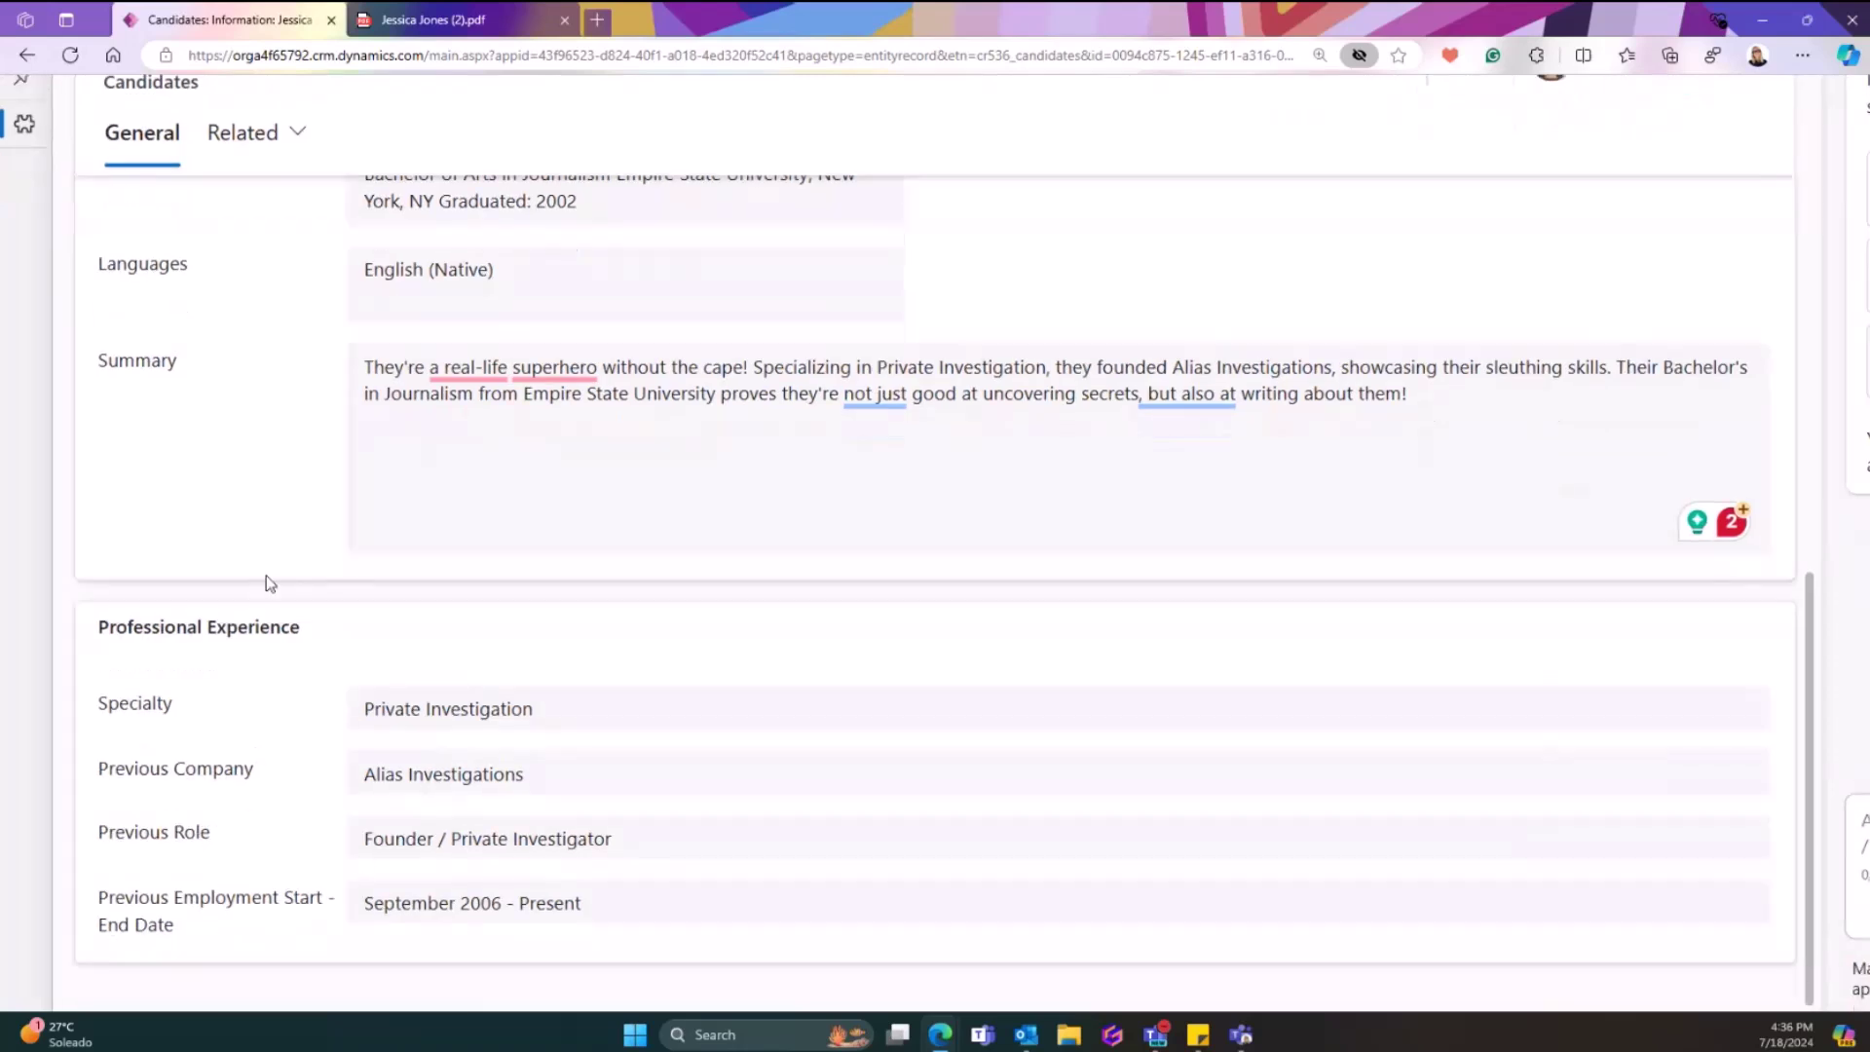
key("ctrl+minus")
key("ctrl+minus")
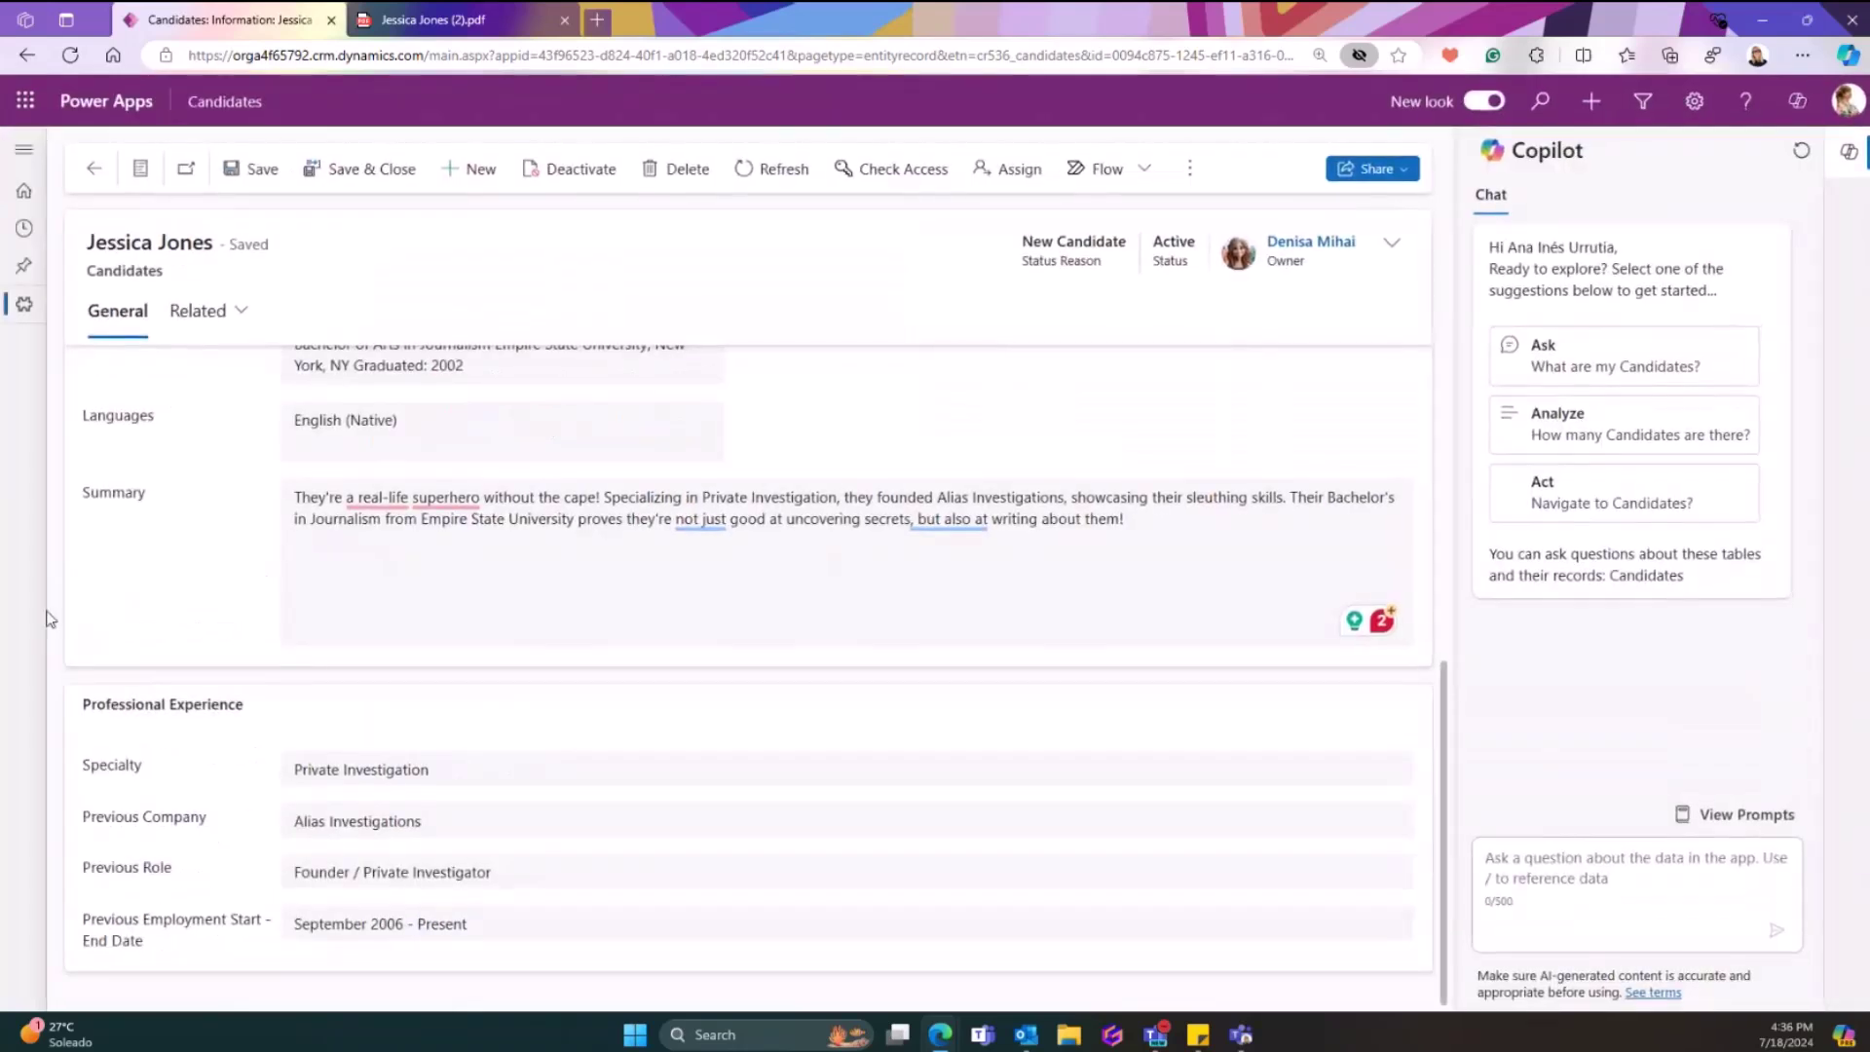
scroll(1080, 721, "up", 5)
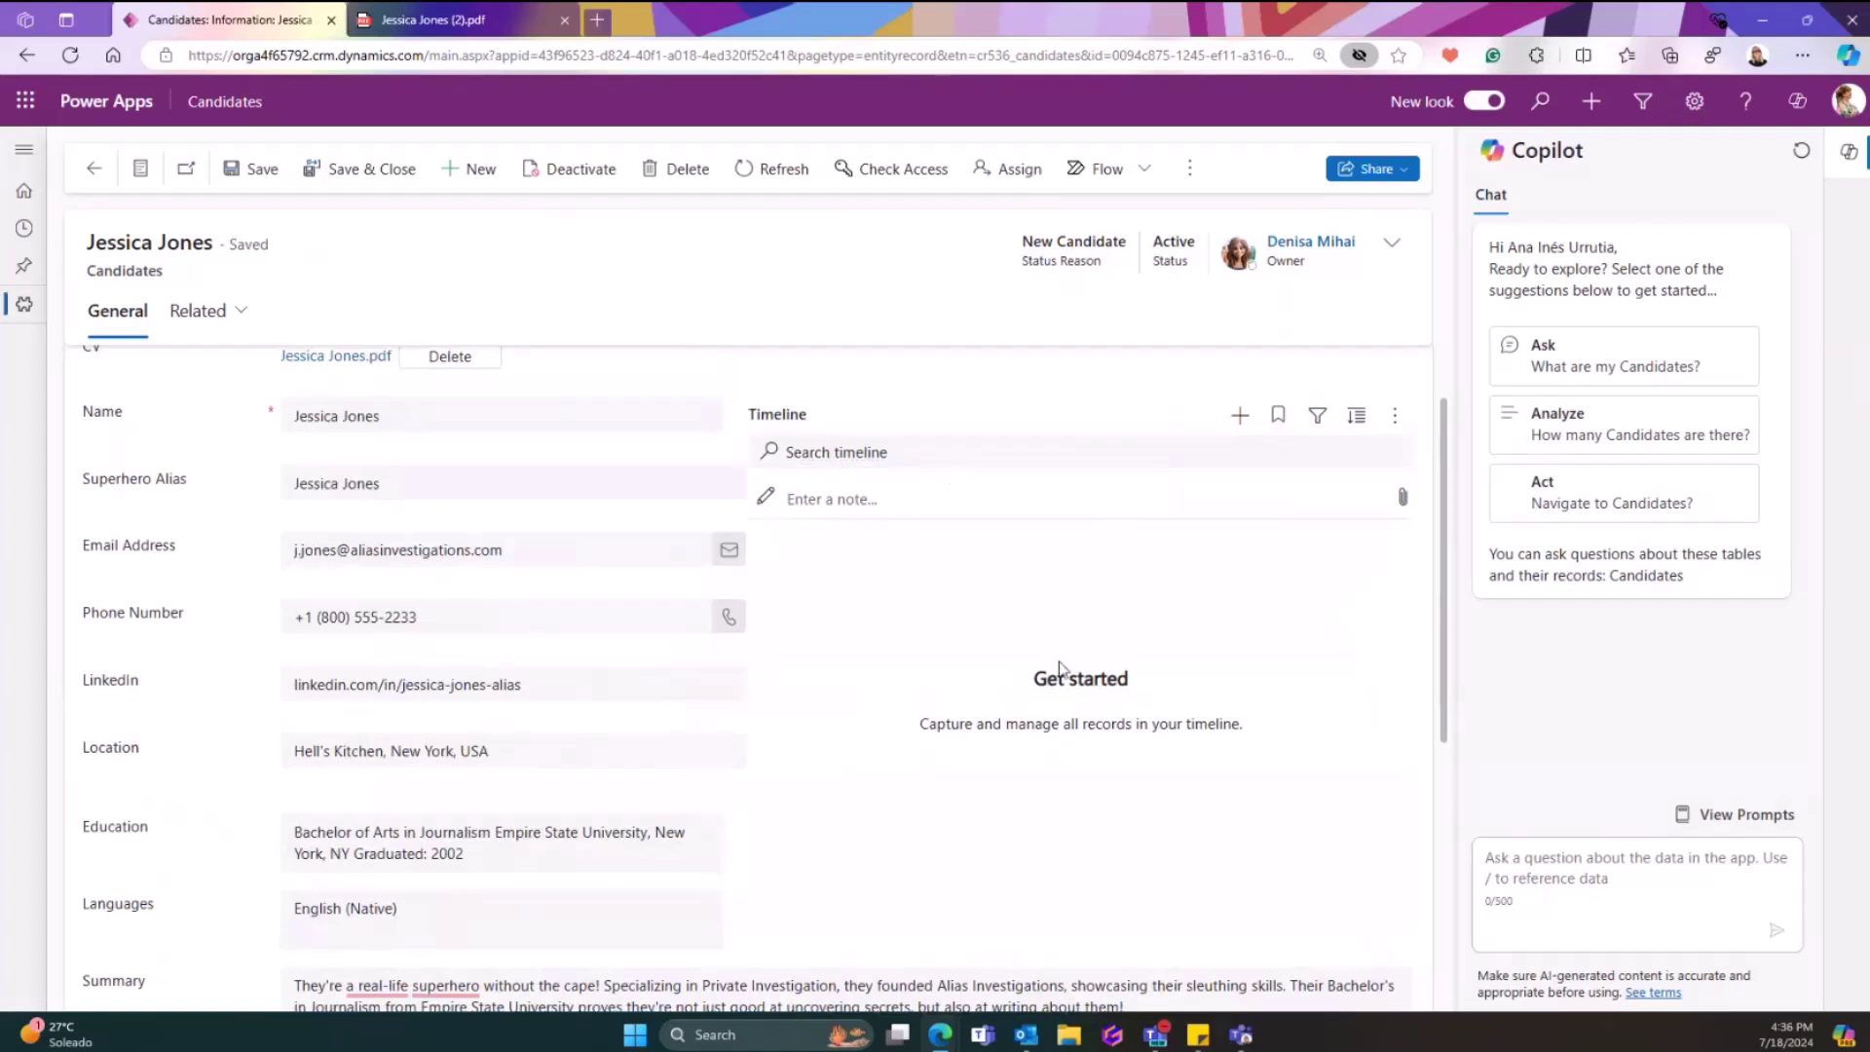
scroll(1060, 669, "up", 1)
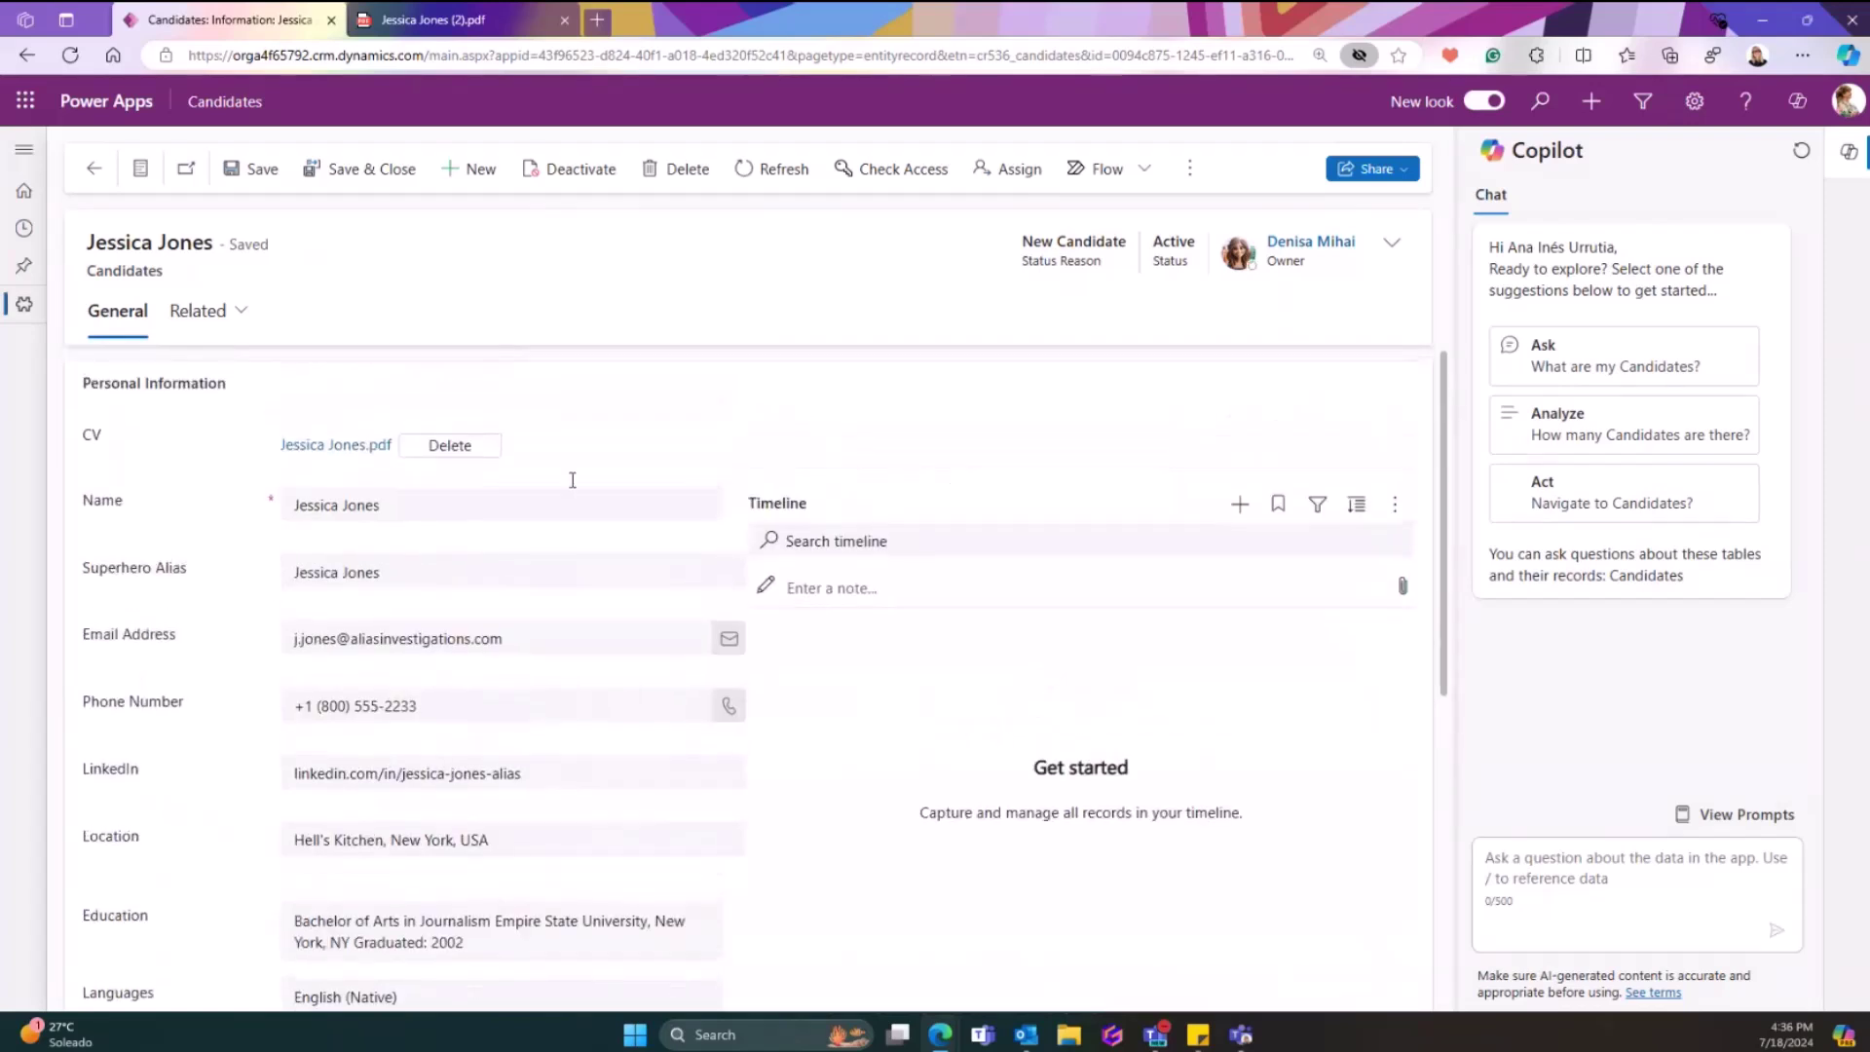
Return to the Active Candidates list and look through all of its rows.
left_click(93, 169)
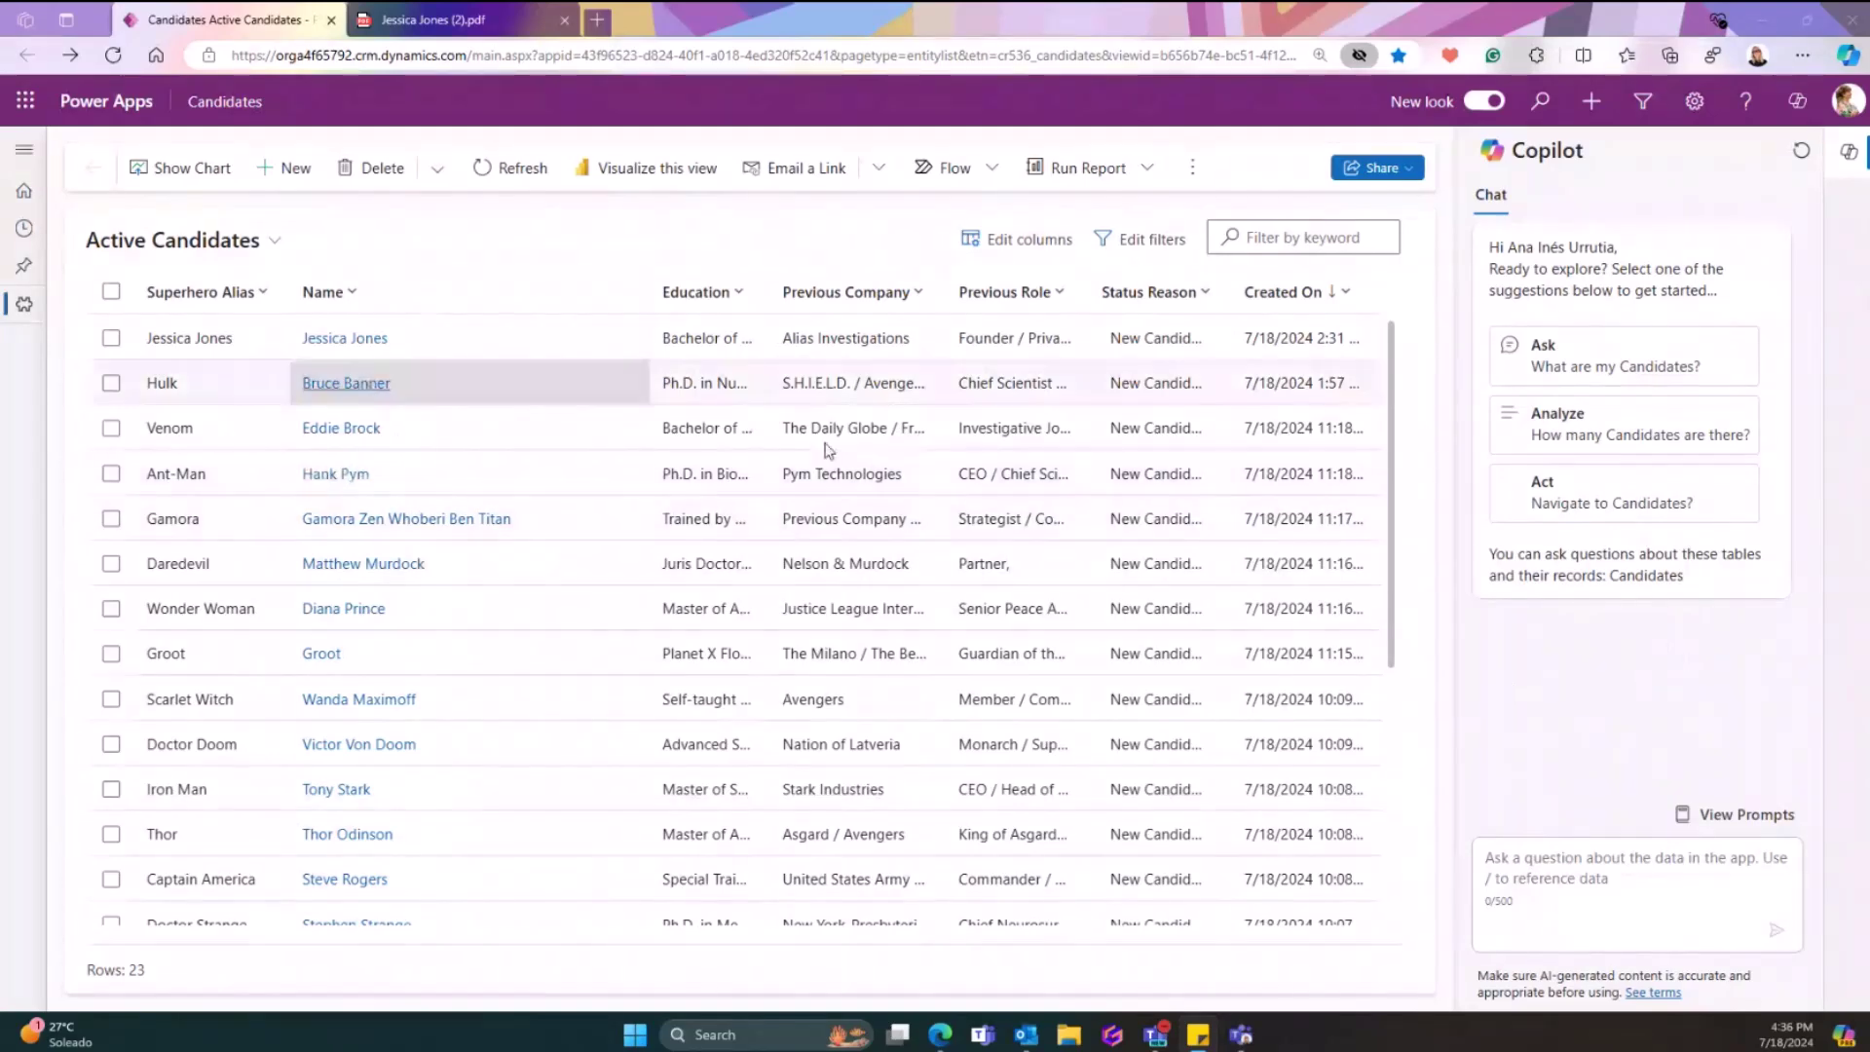
scroll(380, 531, "down", 5)
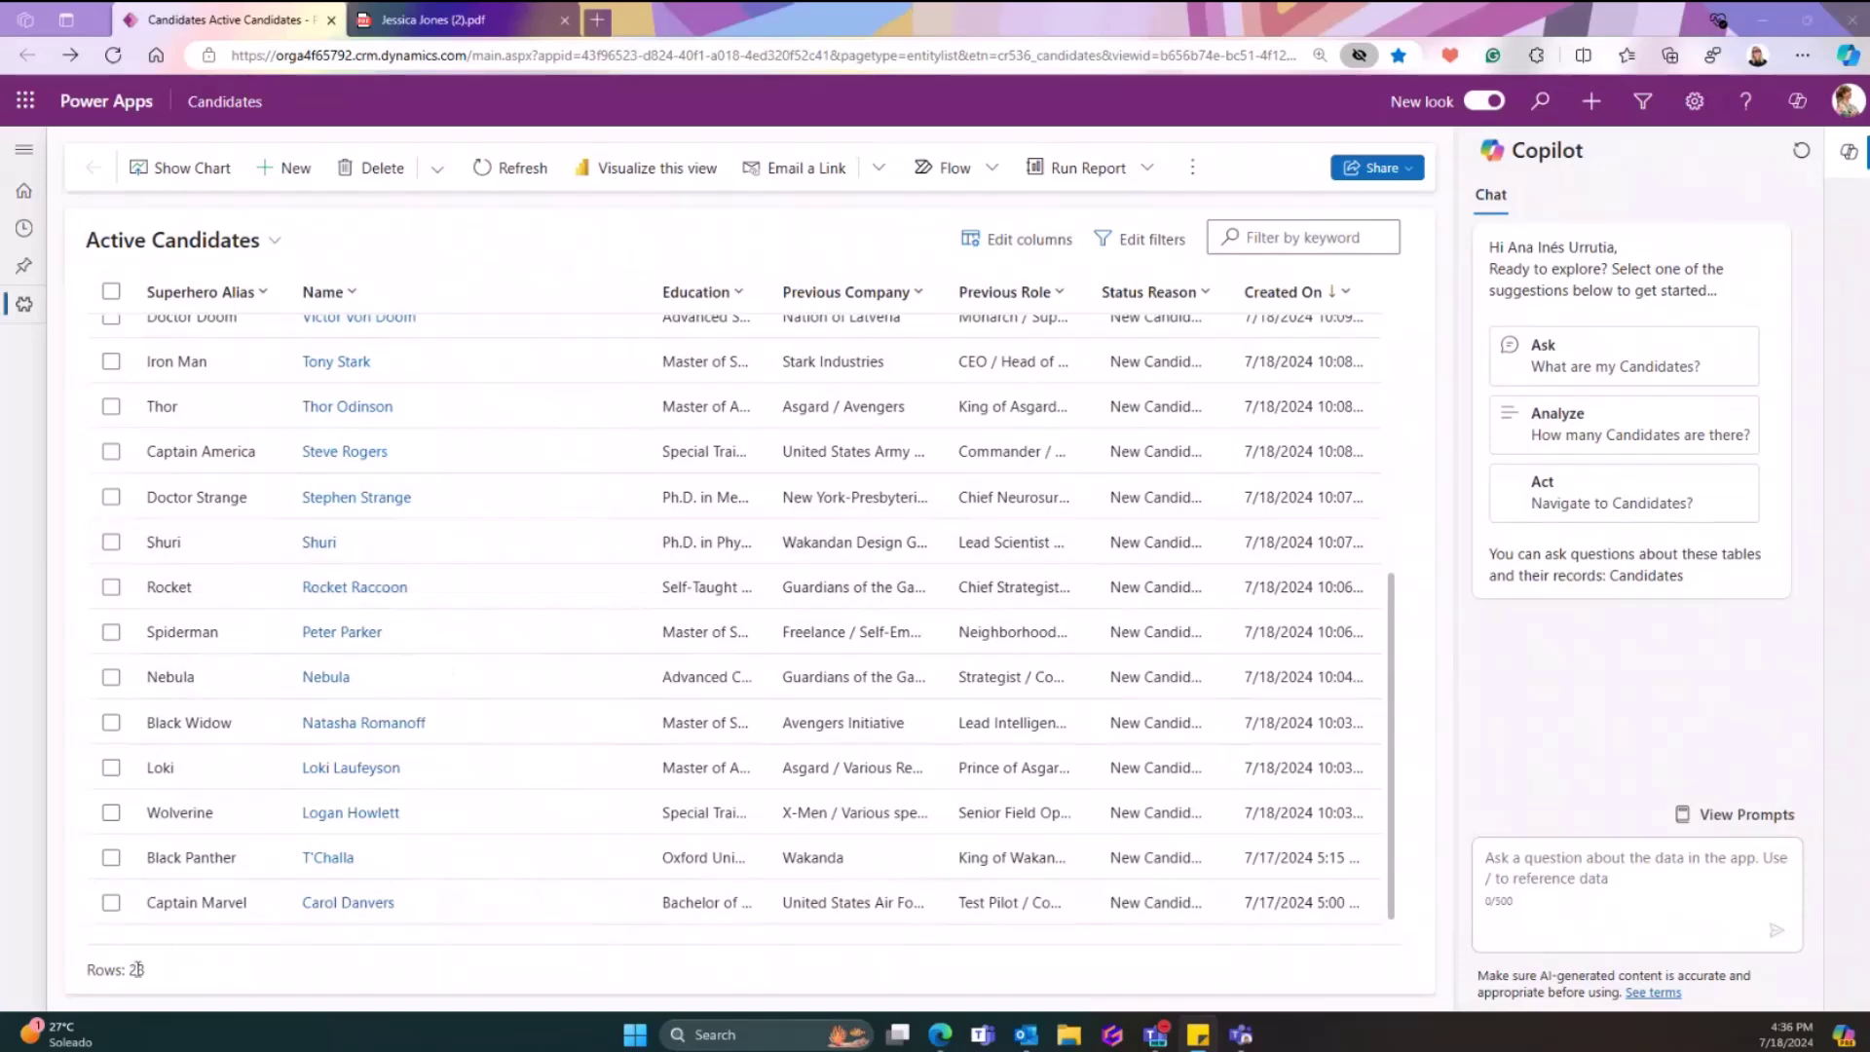
scroll(335, 873, "up", 5)
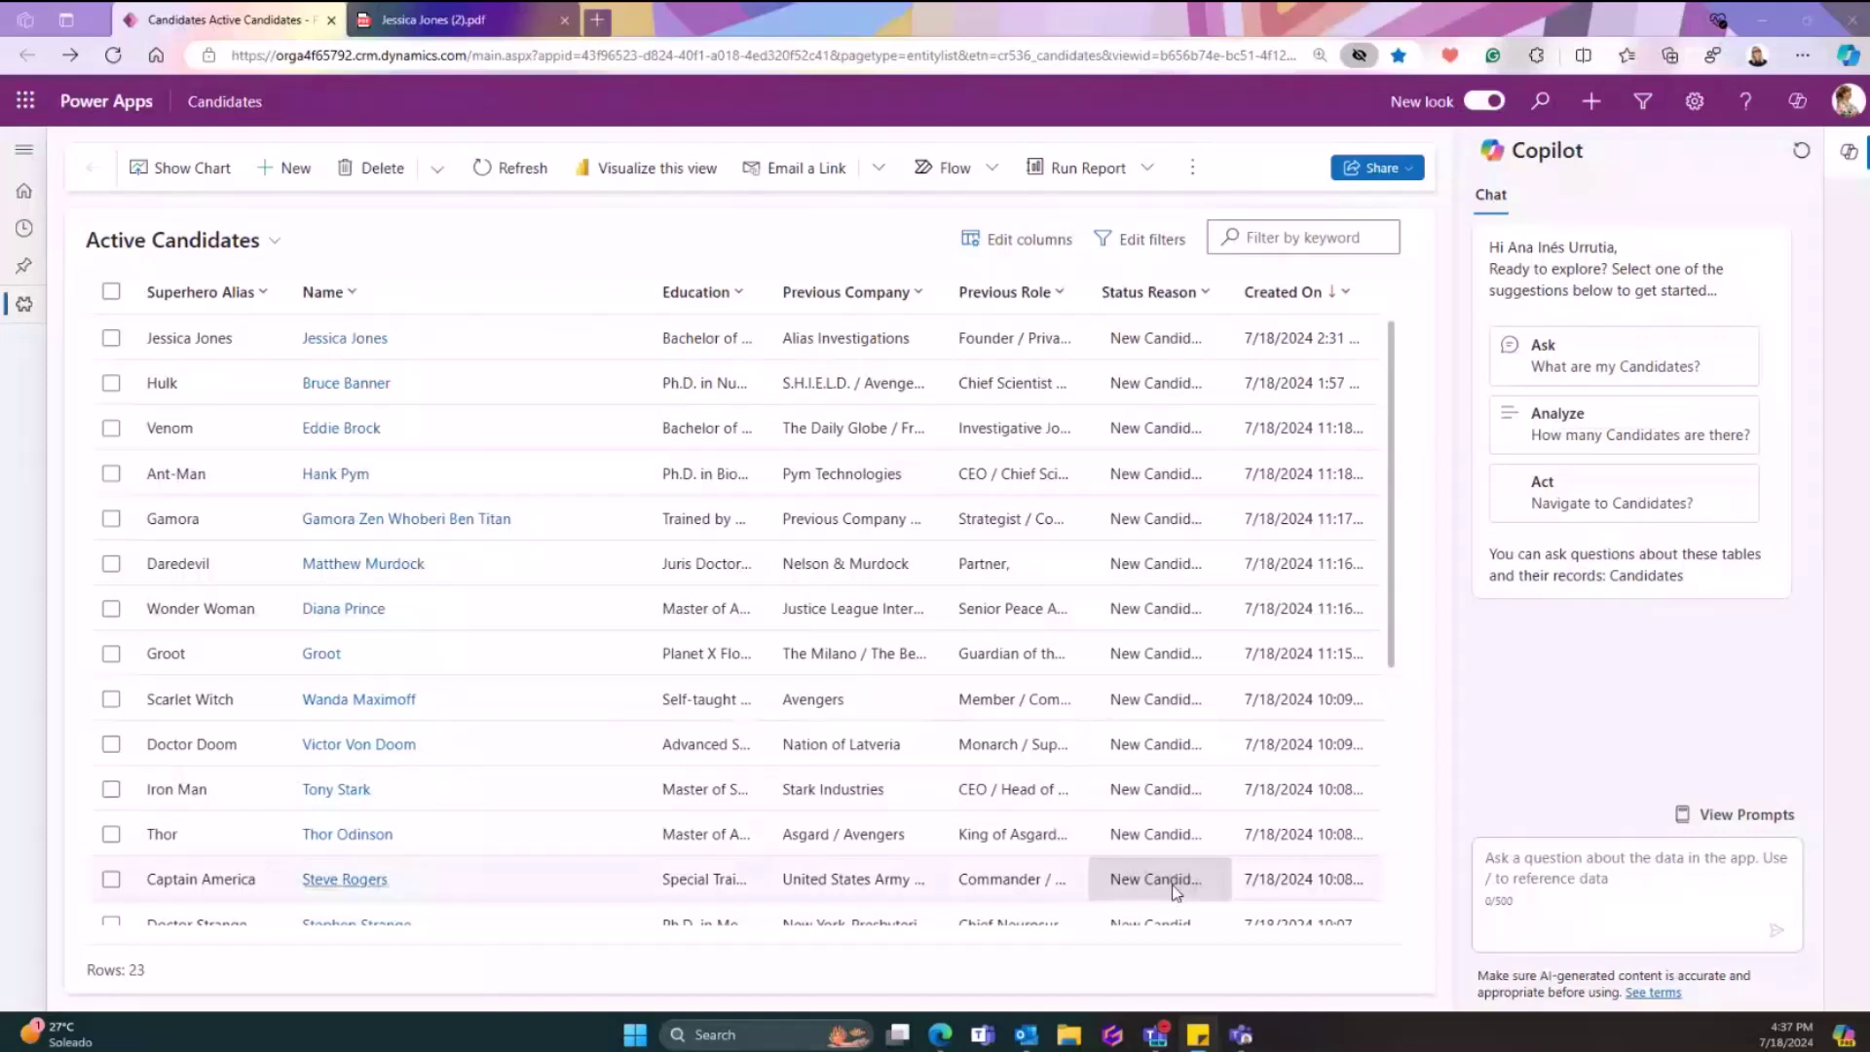
Submit the request "We need a candidate who speaks Several intergalactic languages" to Copilot.
left_click(1635, 861)
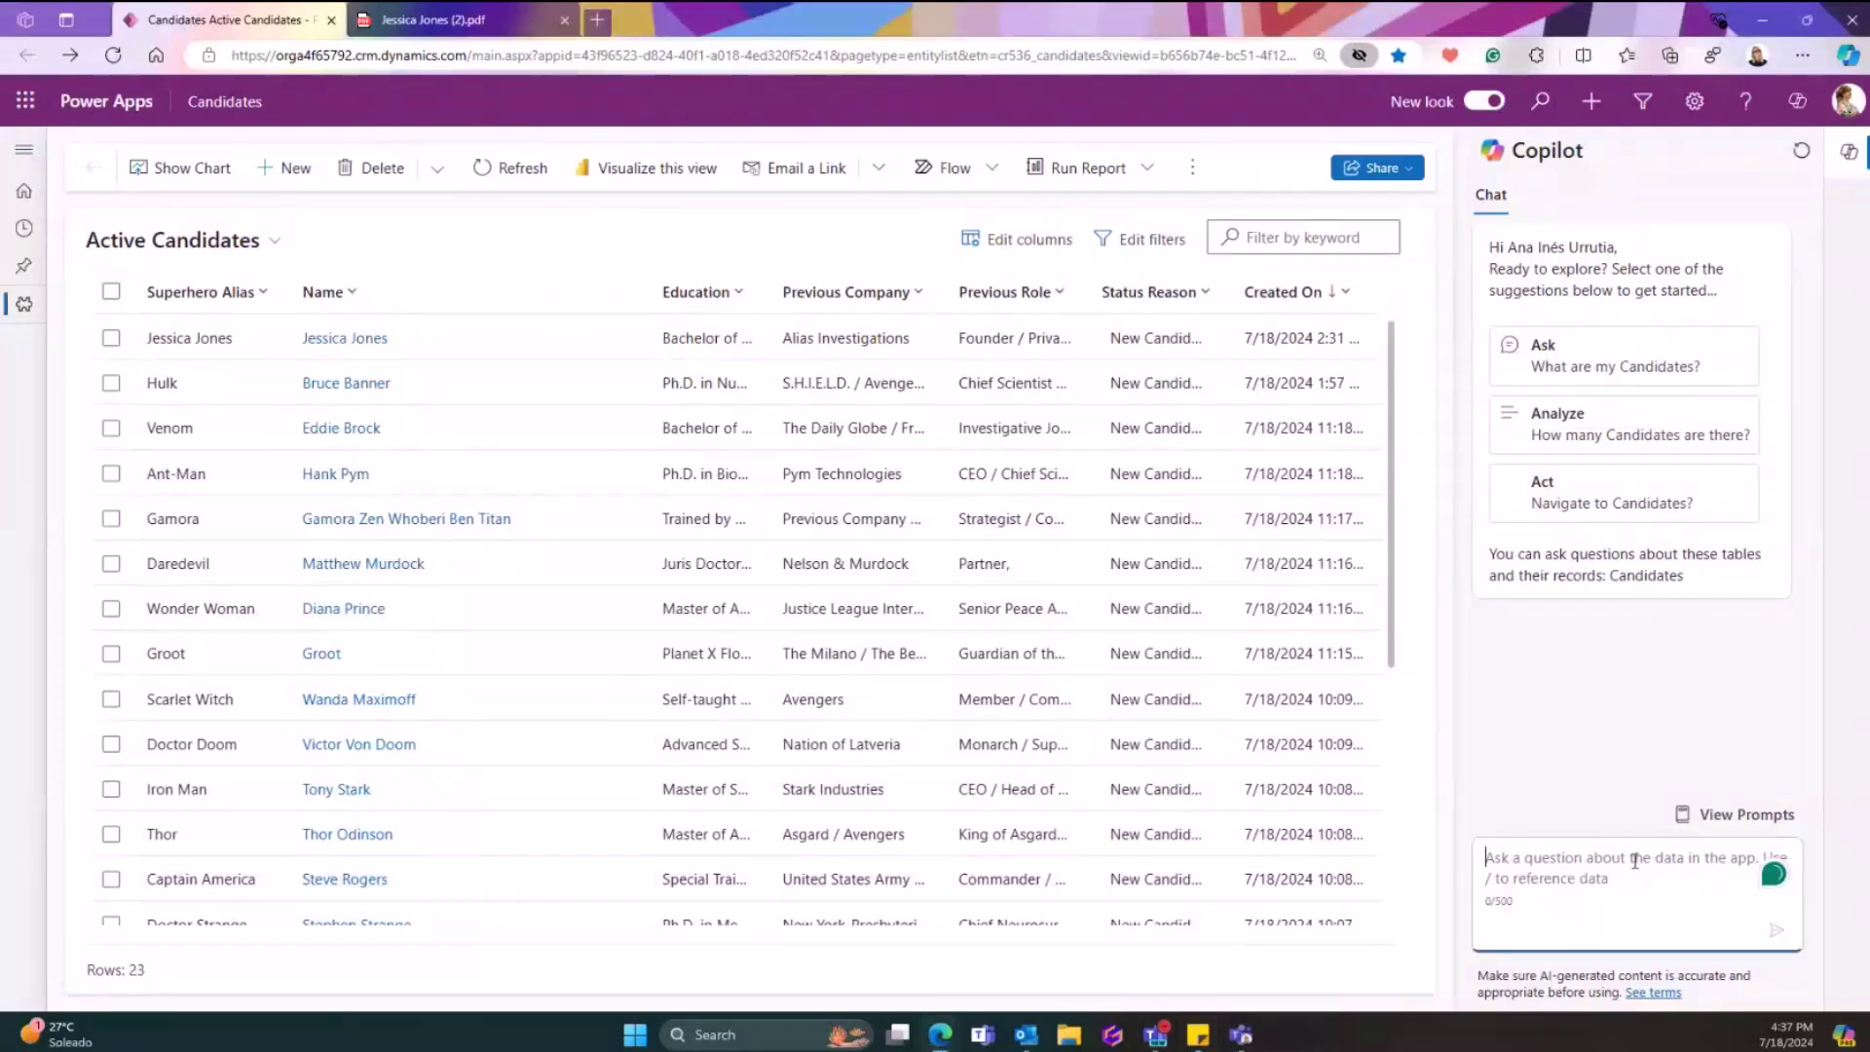
type("We need a candidate who speaks Several intergalactic languages")
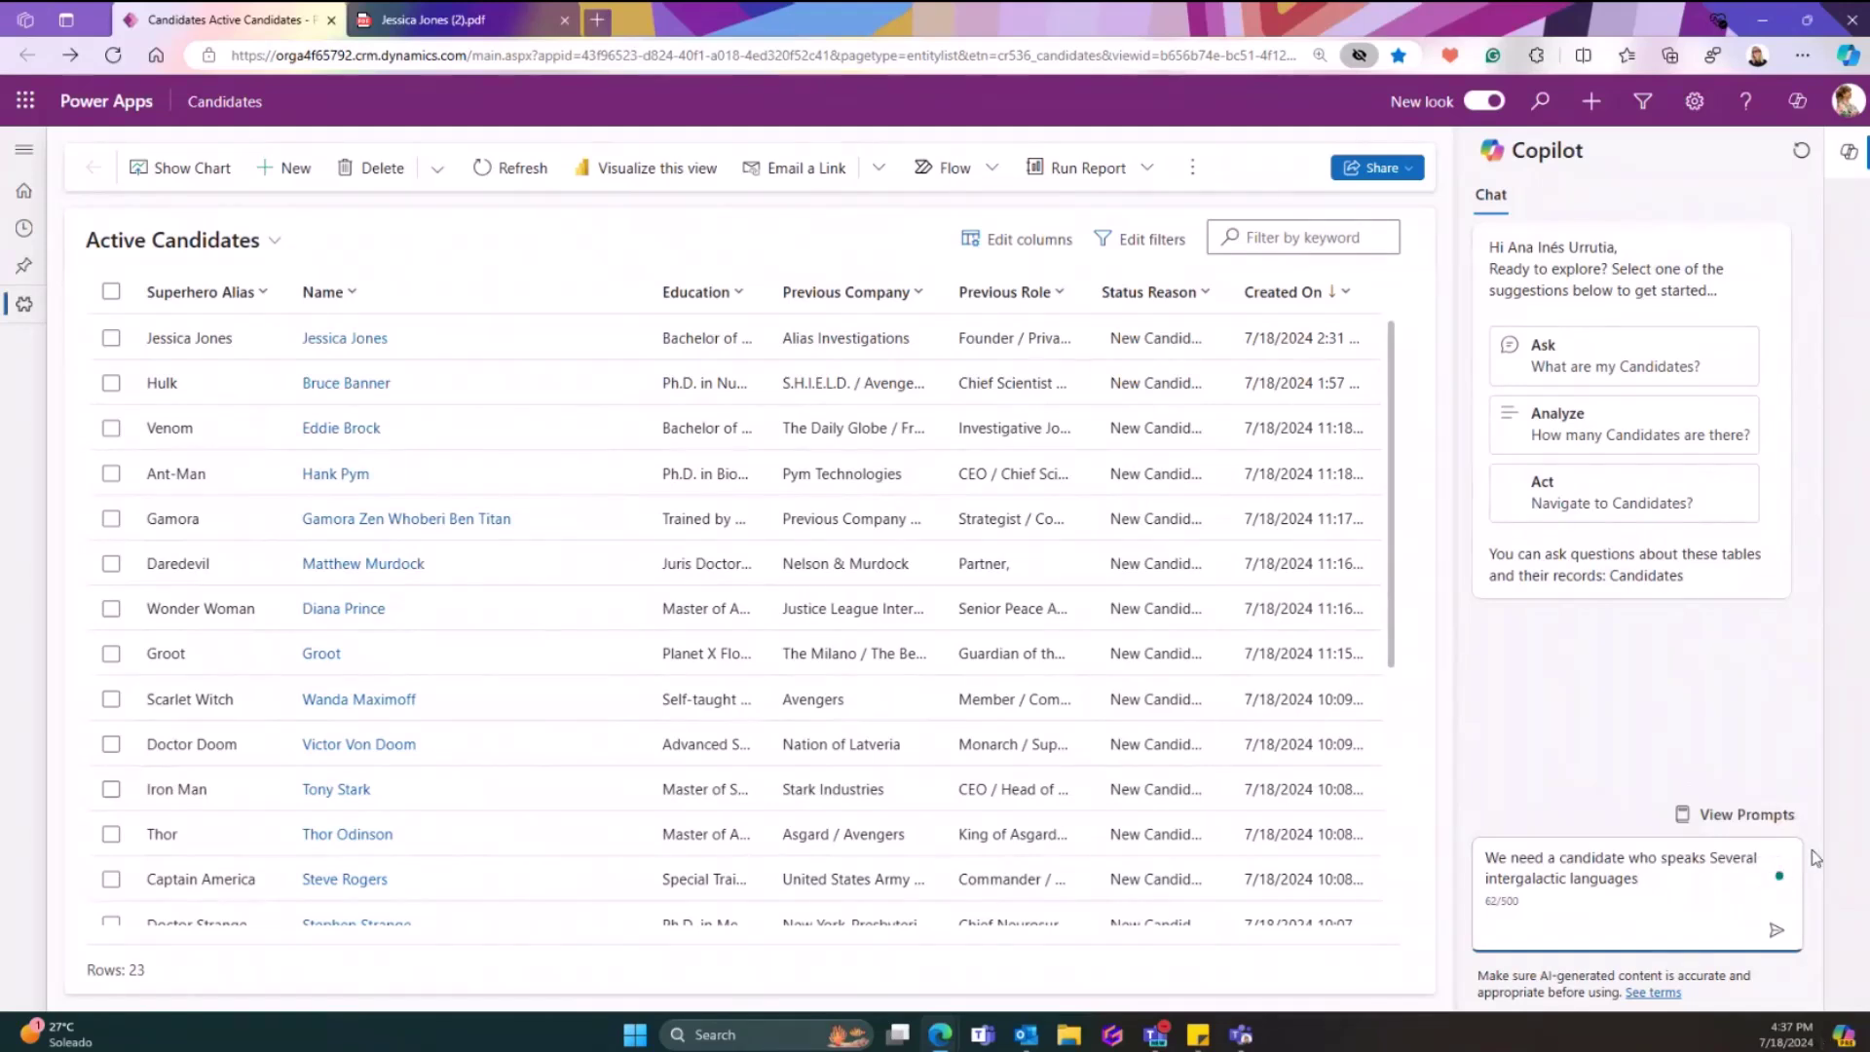
left_click(1777, 933)
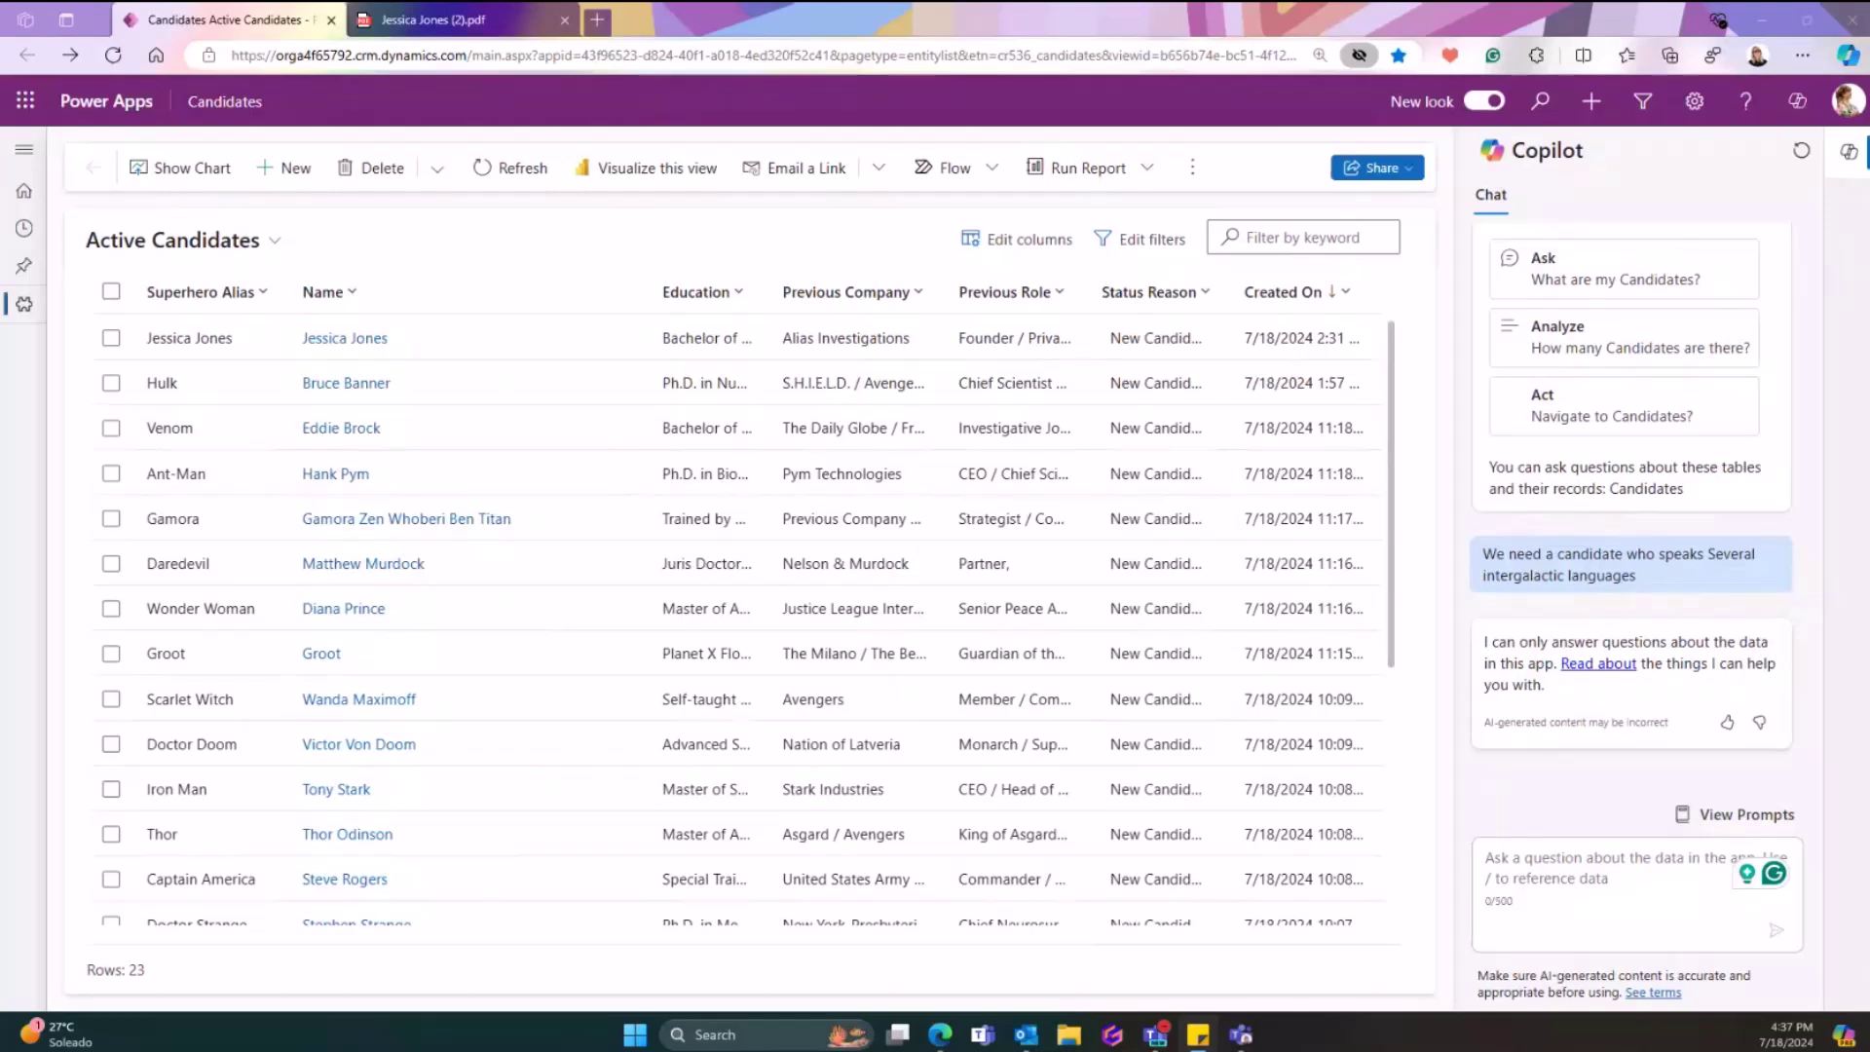
Refresh the Active Candidates list and resubmit "We need a candidate who speaks Several intergalactic languages" to Copilot.
left_click(493, 170)
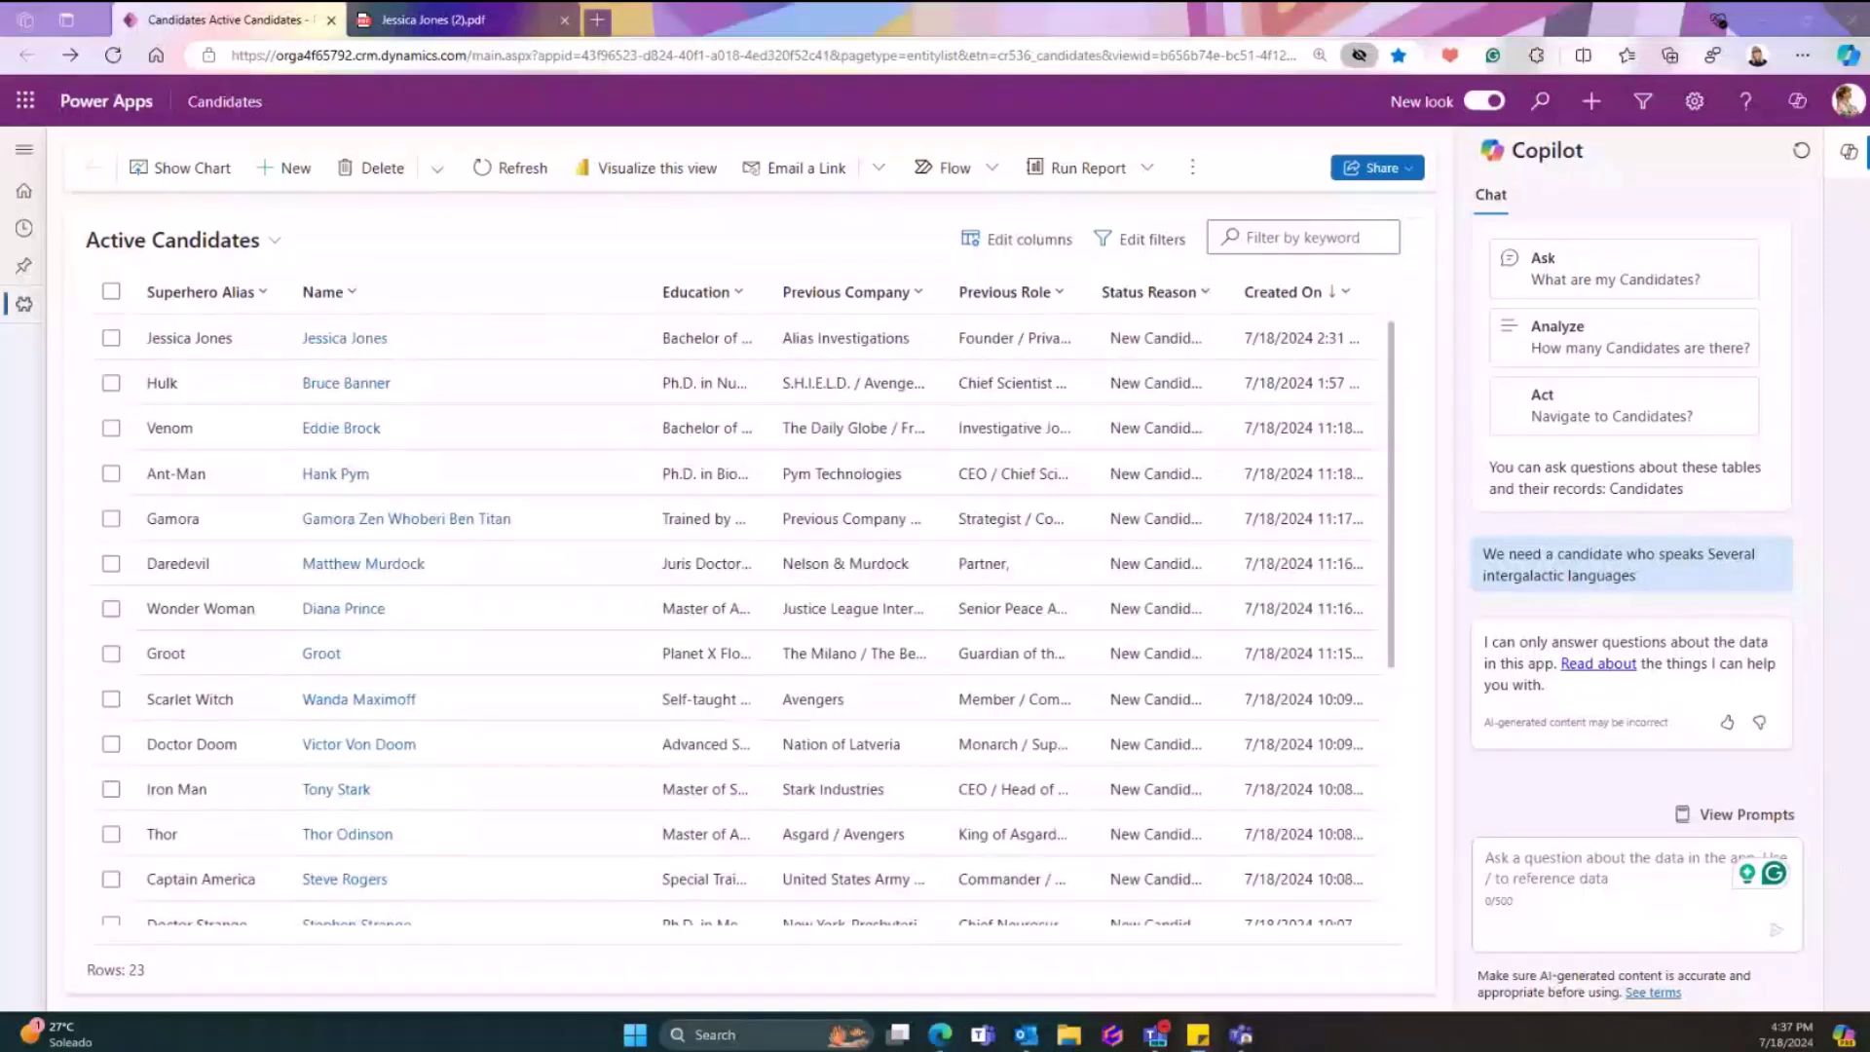
left_click(1613, 865)
type("We need a candidate who speaks Several intergalactic languages")
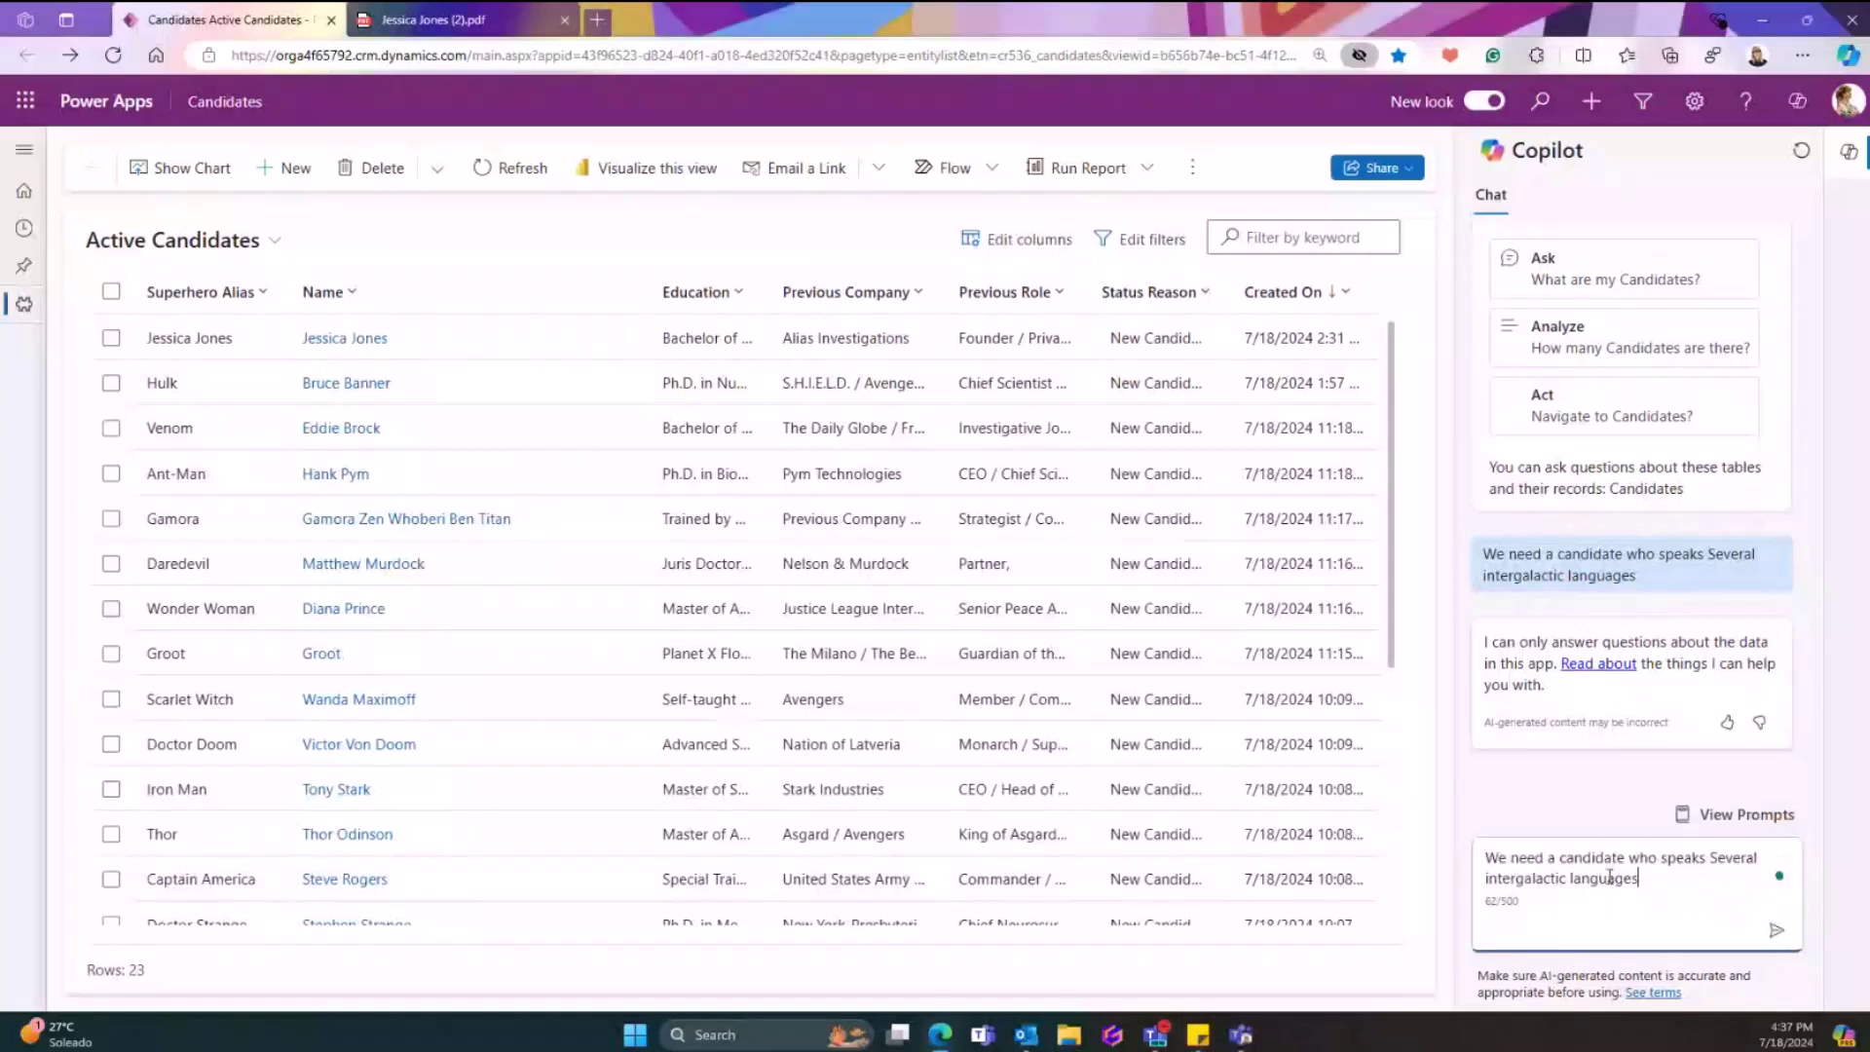
key("Return")
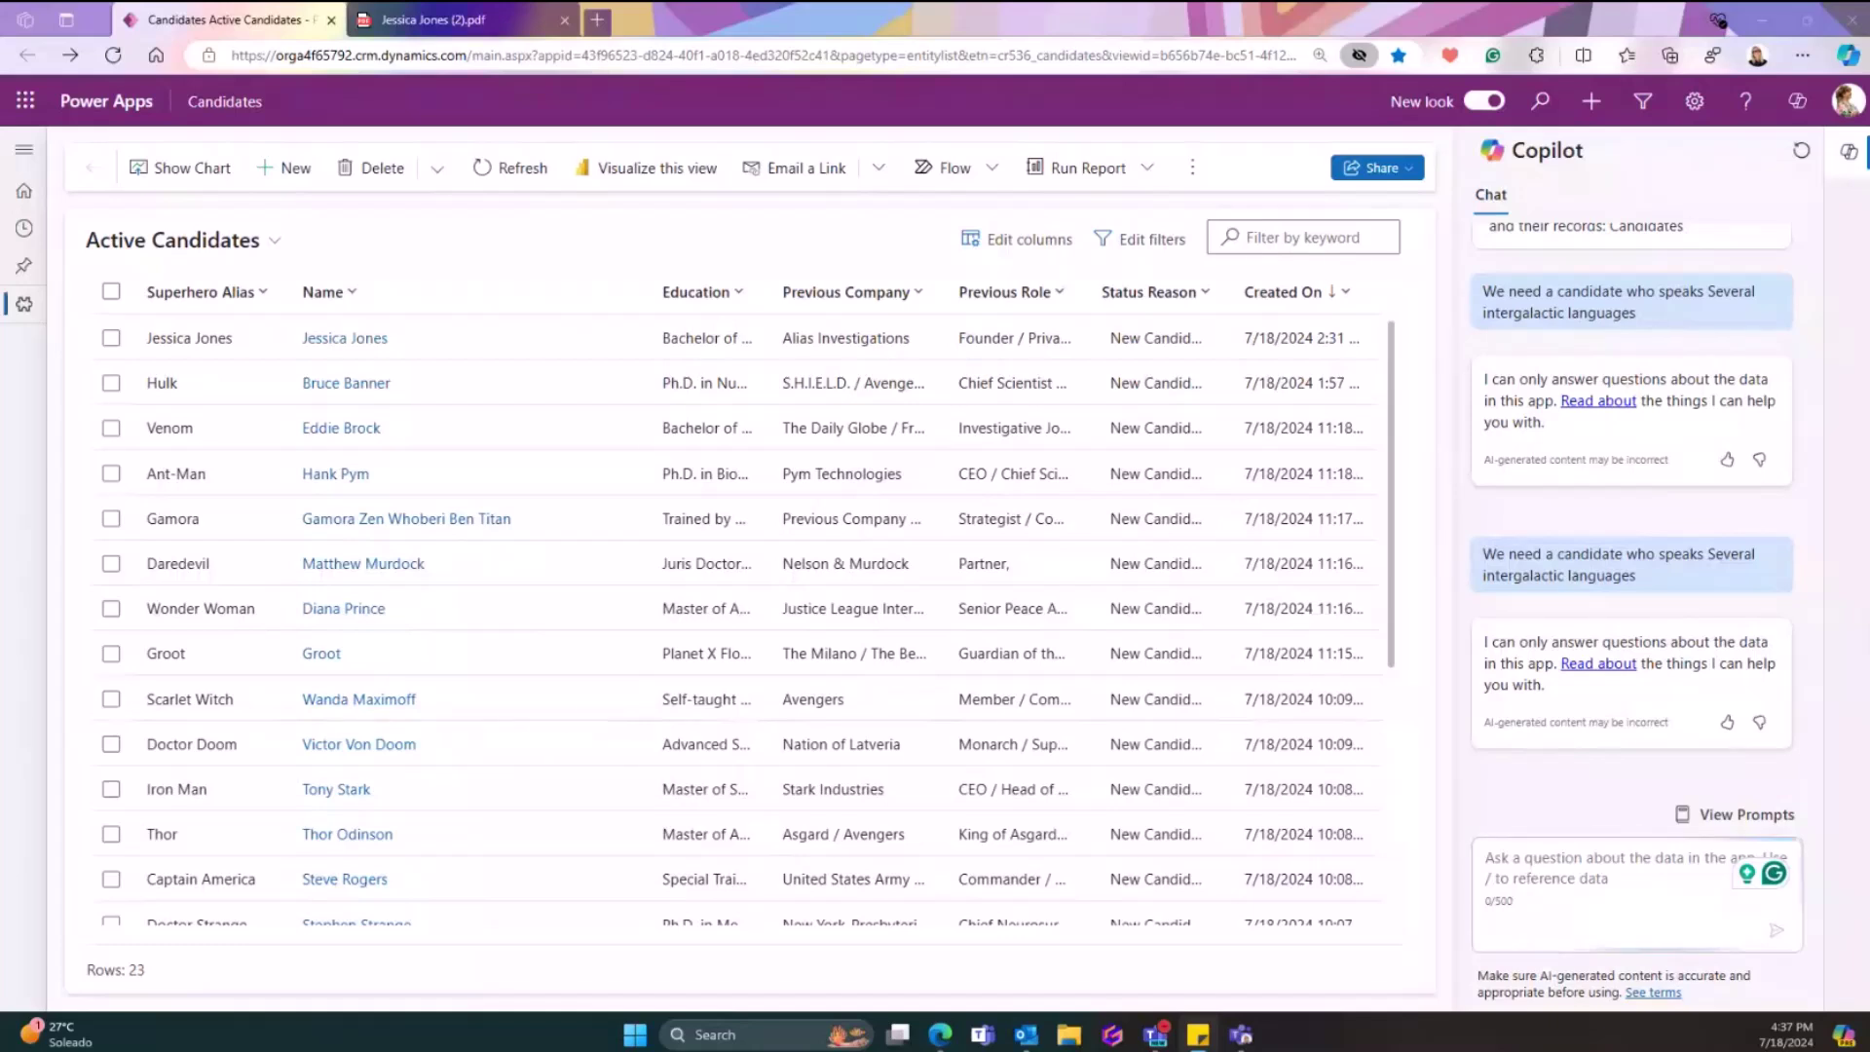
Ask Copilot "Can you summarize tony stark candidate information?".
left_click(1532, 865)
type("Can you summarize tony stark candidate information?")
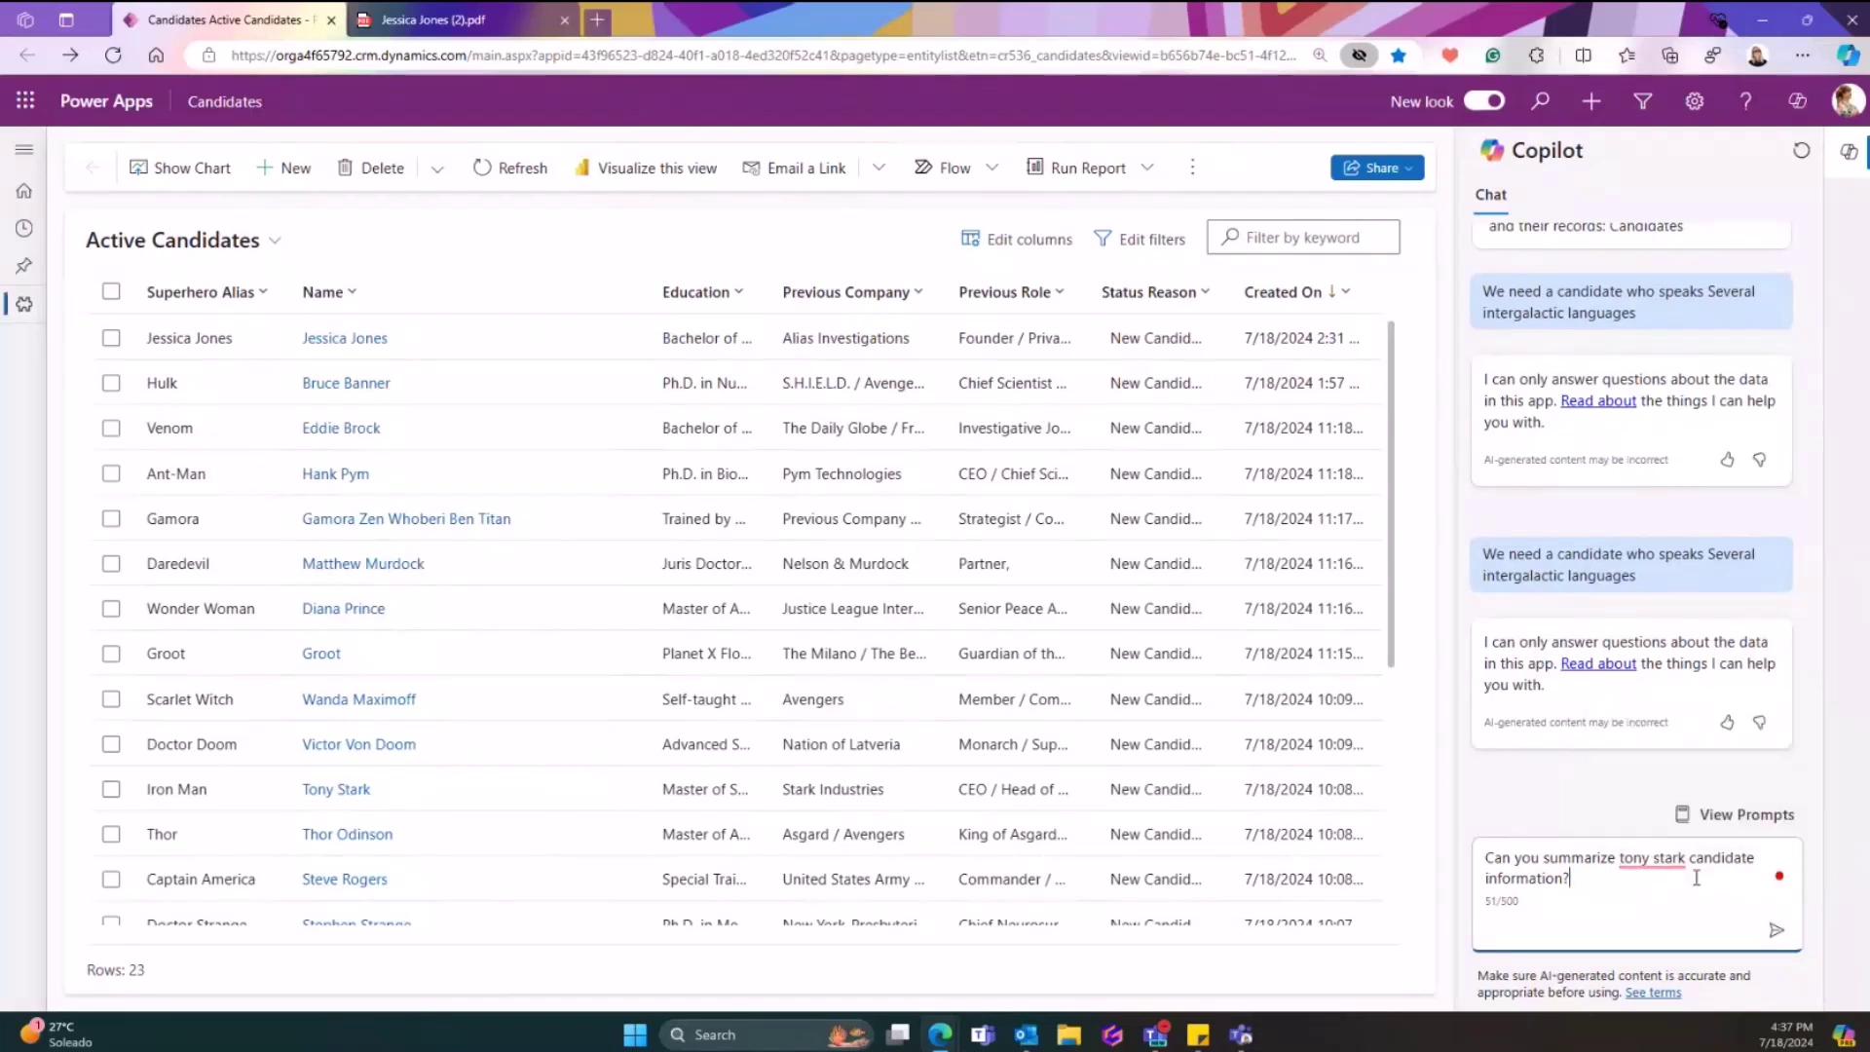
key("Return")
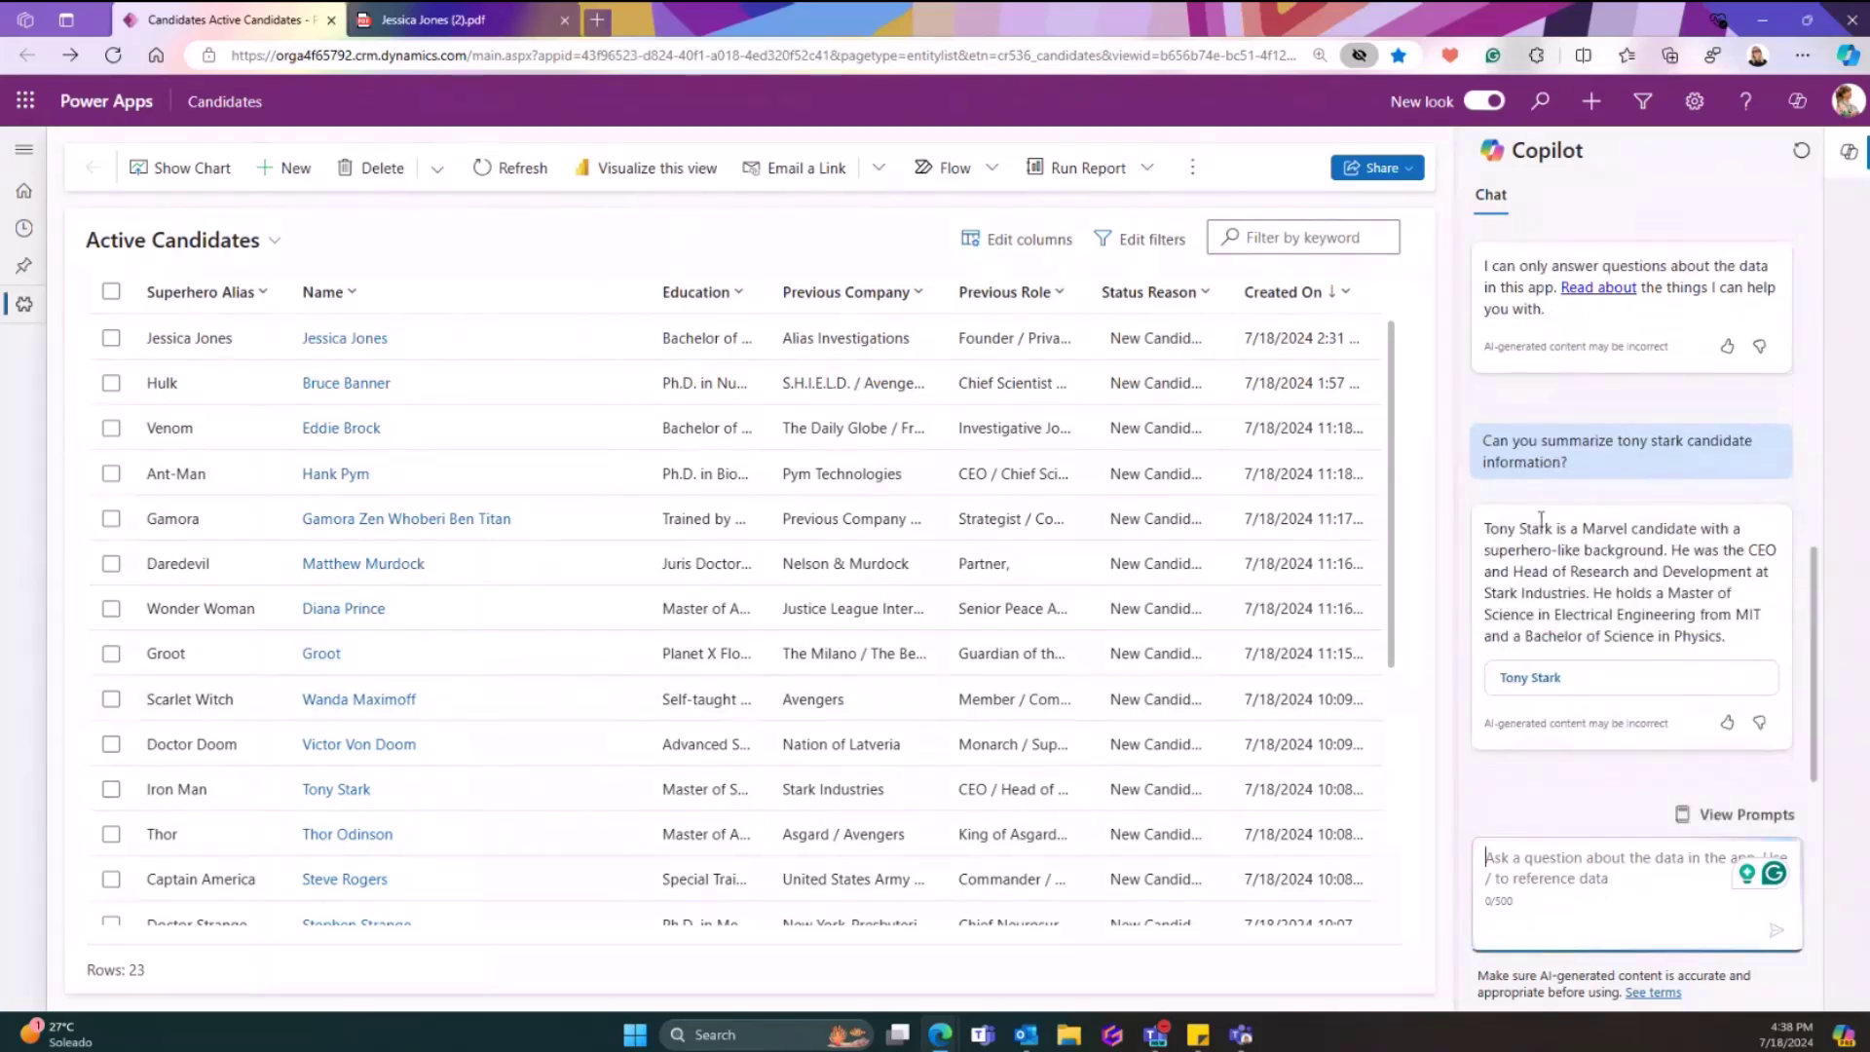
Read the role and education details in Copilot's candidate summary, and visit the linked record before returning to the Active Candidates list.
left_click_drag(1505, 527, 1622, 529)
left_click(1622, 531)
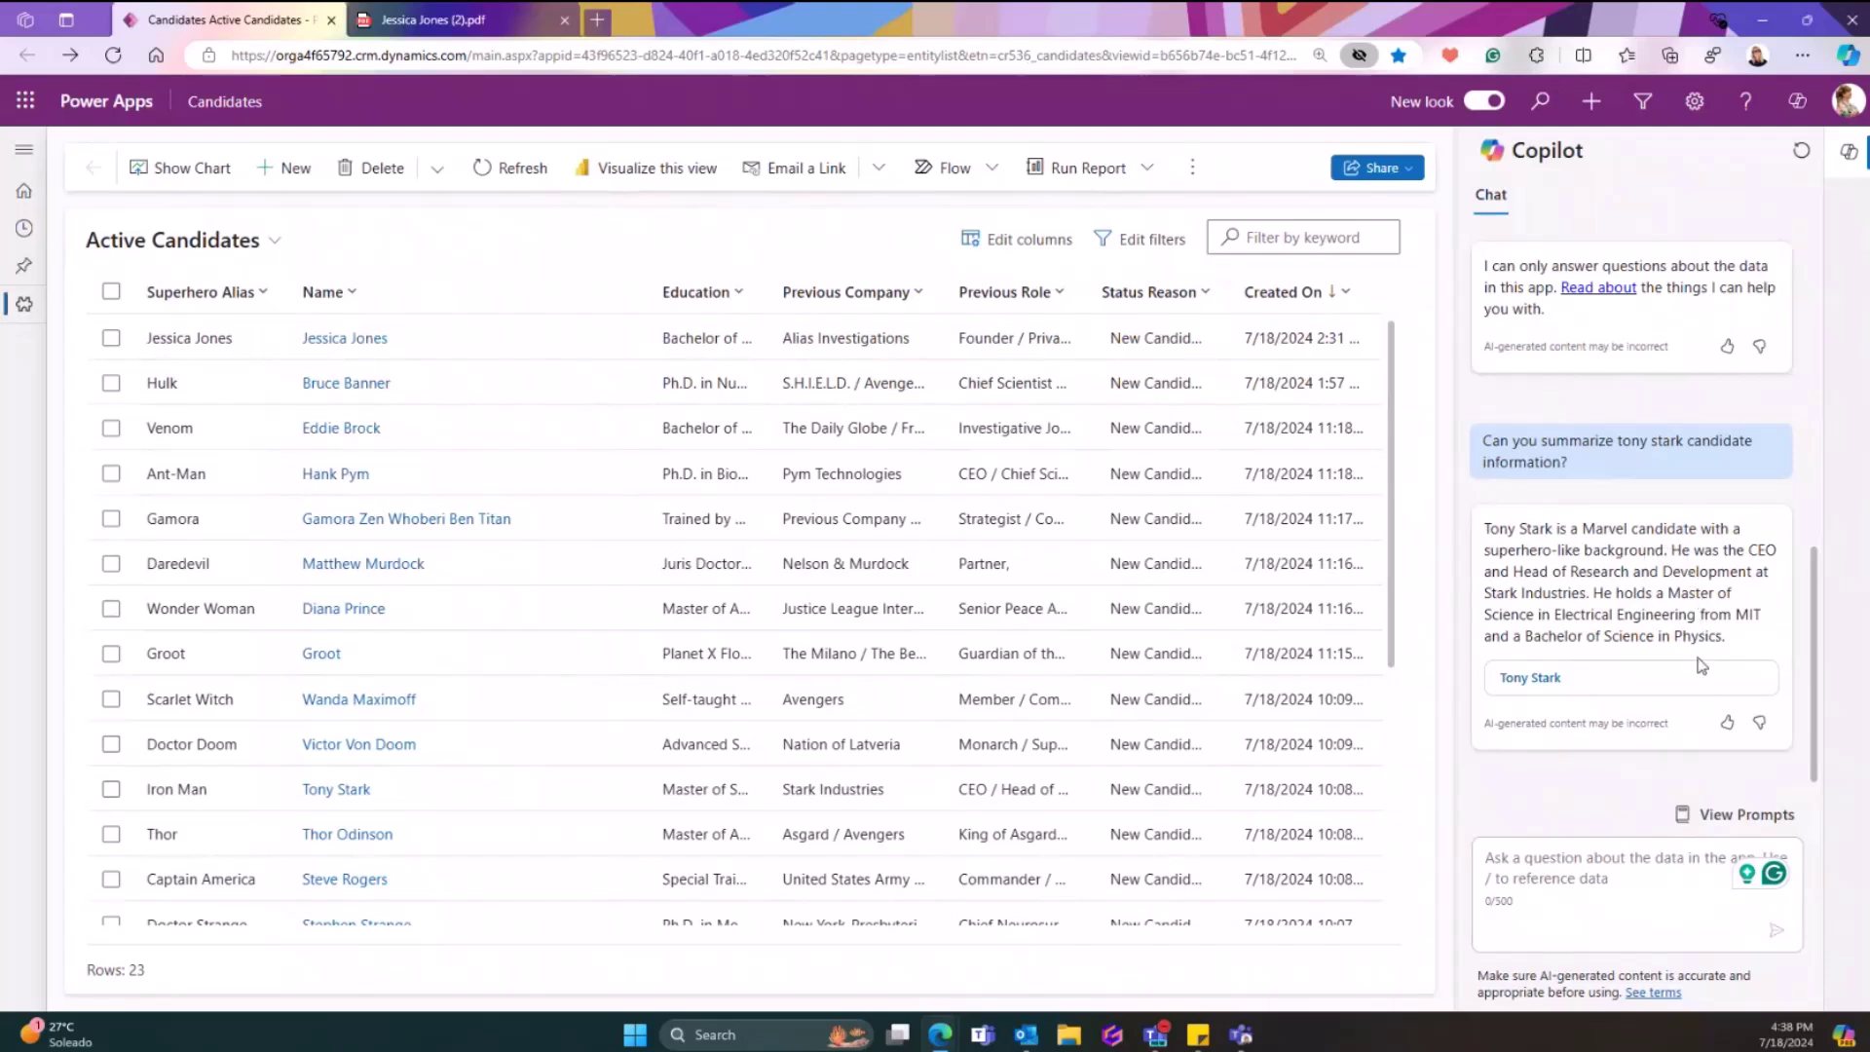
left_click_drag(1554, 595, 1497, 594)
left_click(1638, 646)
left_click_drag(1516, 614, 1646, 617)
left_click(1666, 621)
left_click_drag(1646, 638, 1670, 638)
left_click(1720, 666)
left_click(1546, 685)
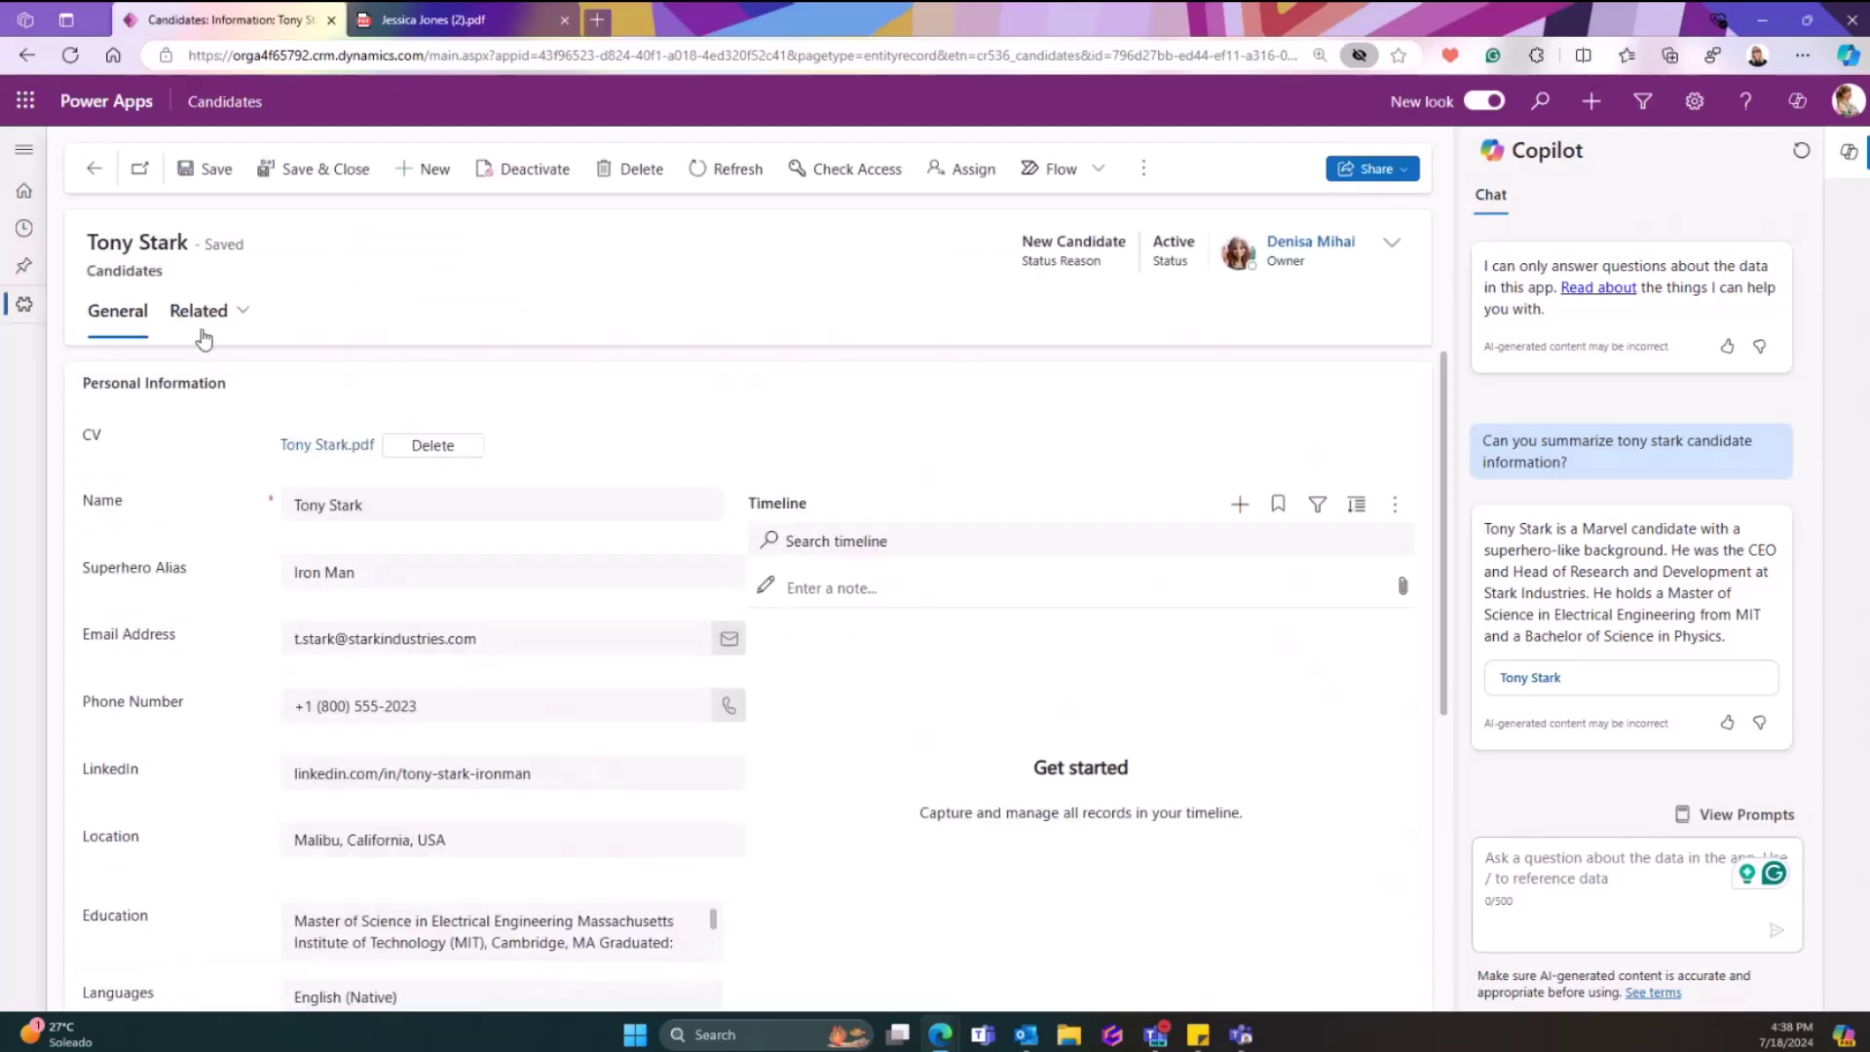
left_click(91, 169)
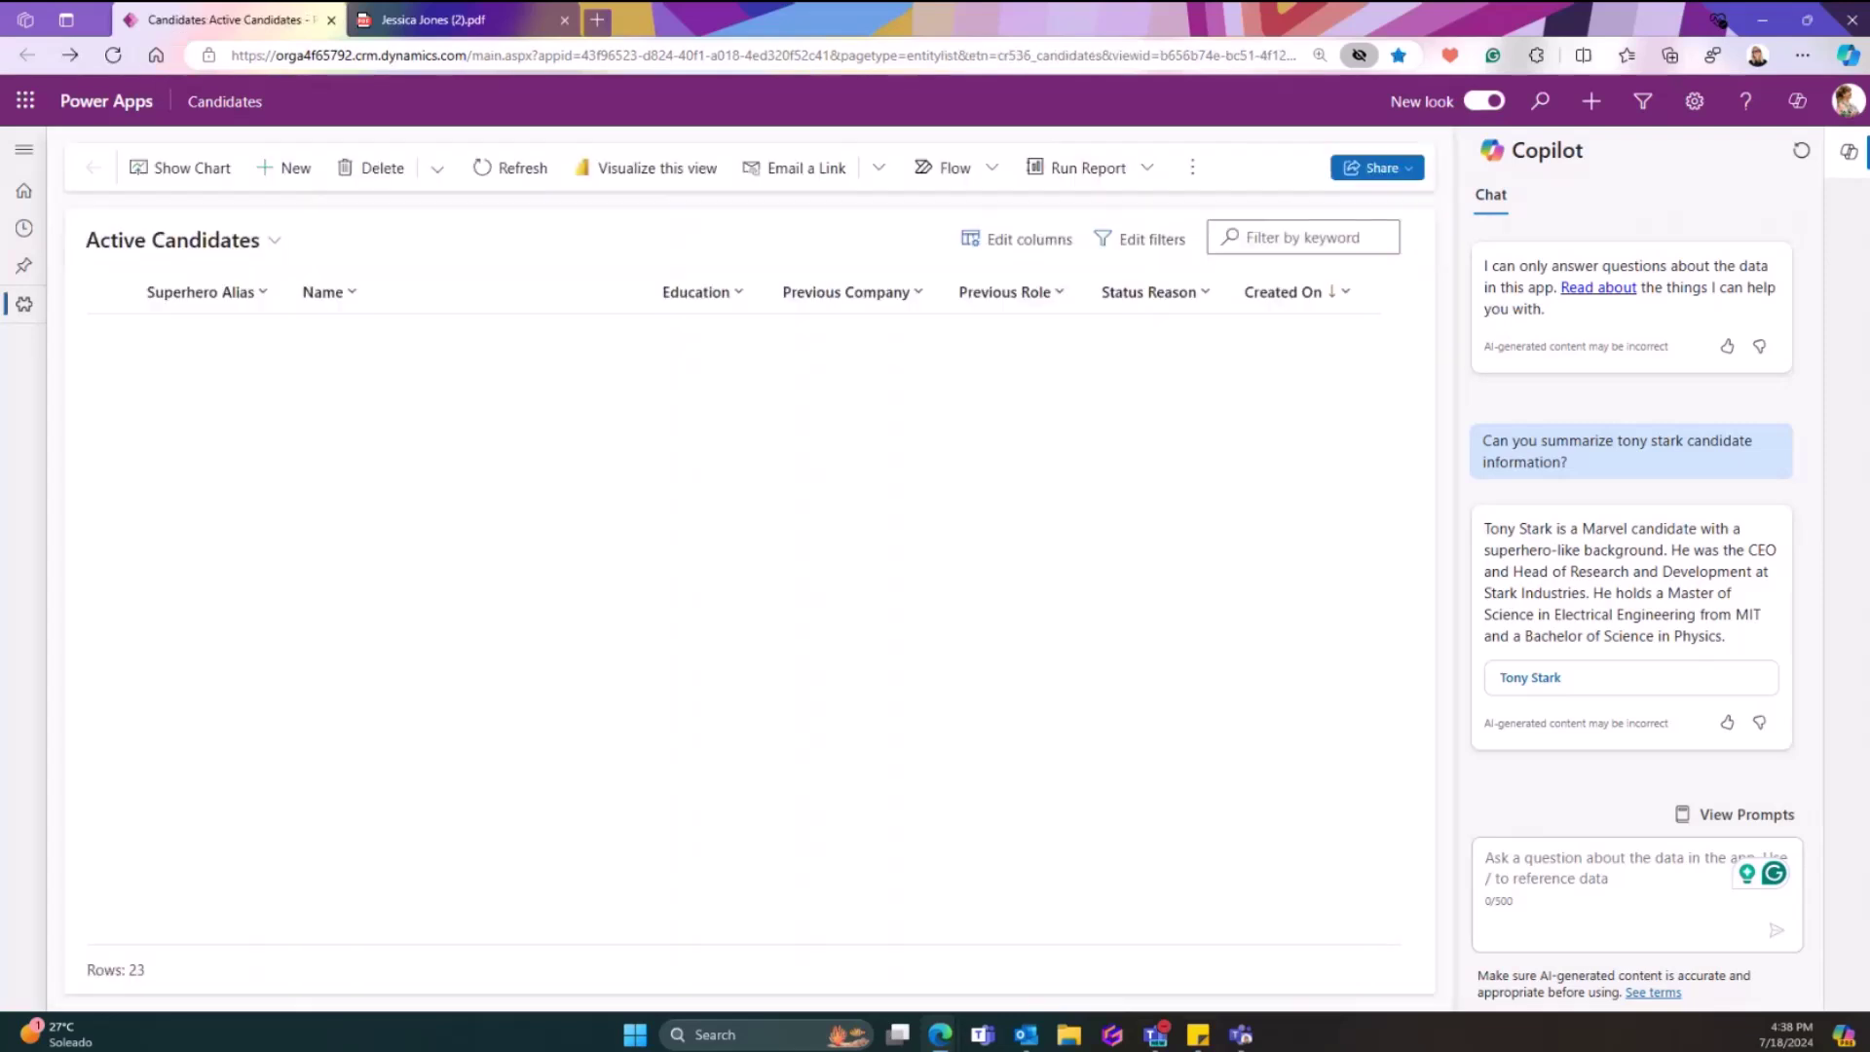
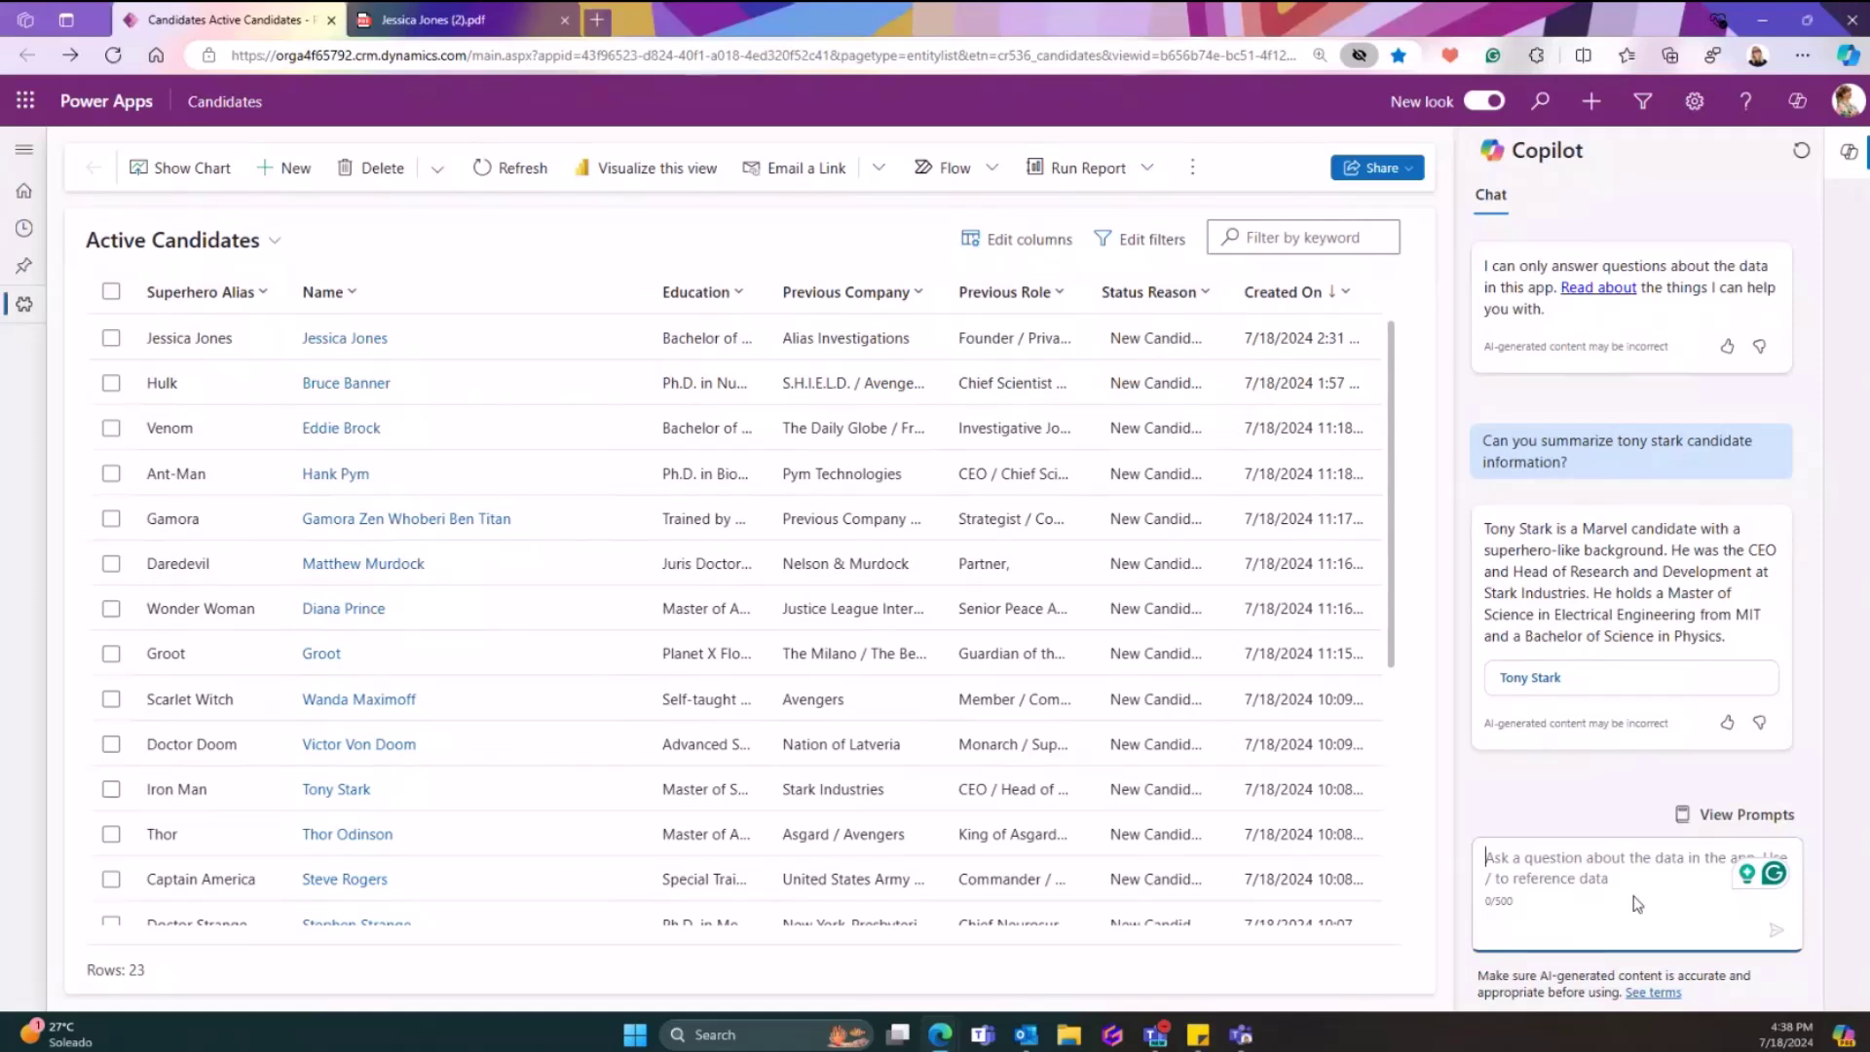
Ask Copilot "Which candidates have a Ph.D. in Physics?" and read its answer.
type("Which candidates have a Ph.D. in Physics?")
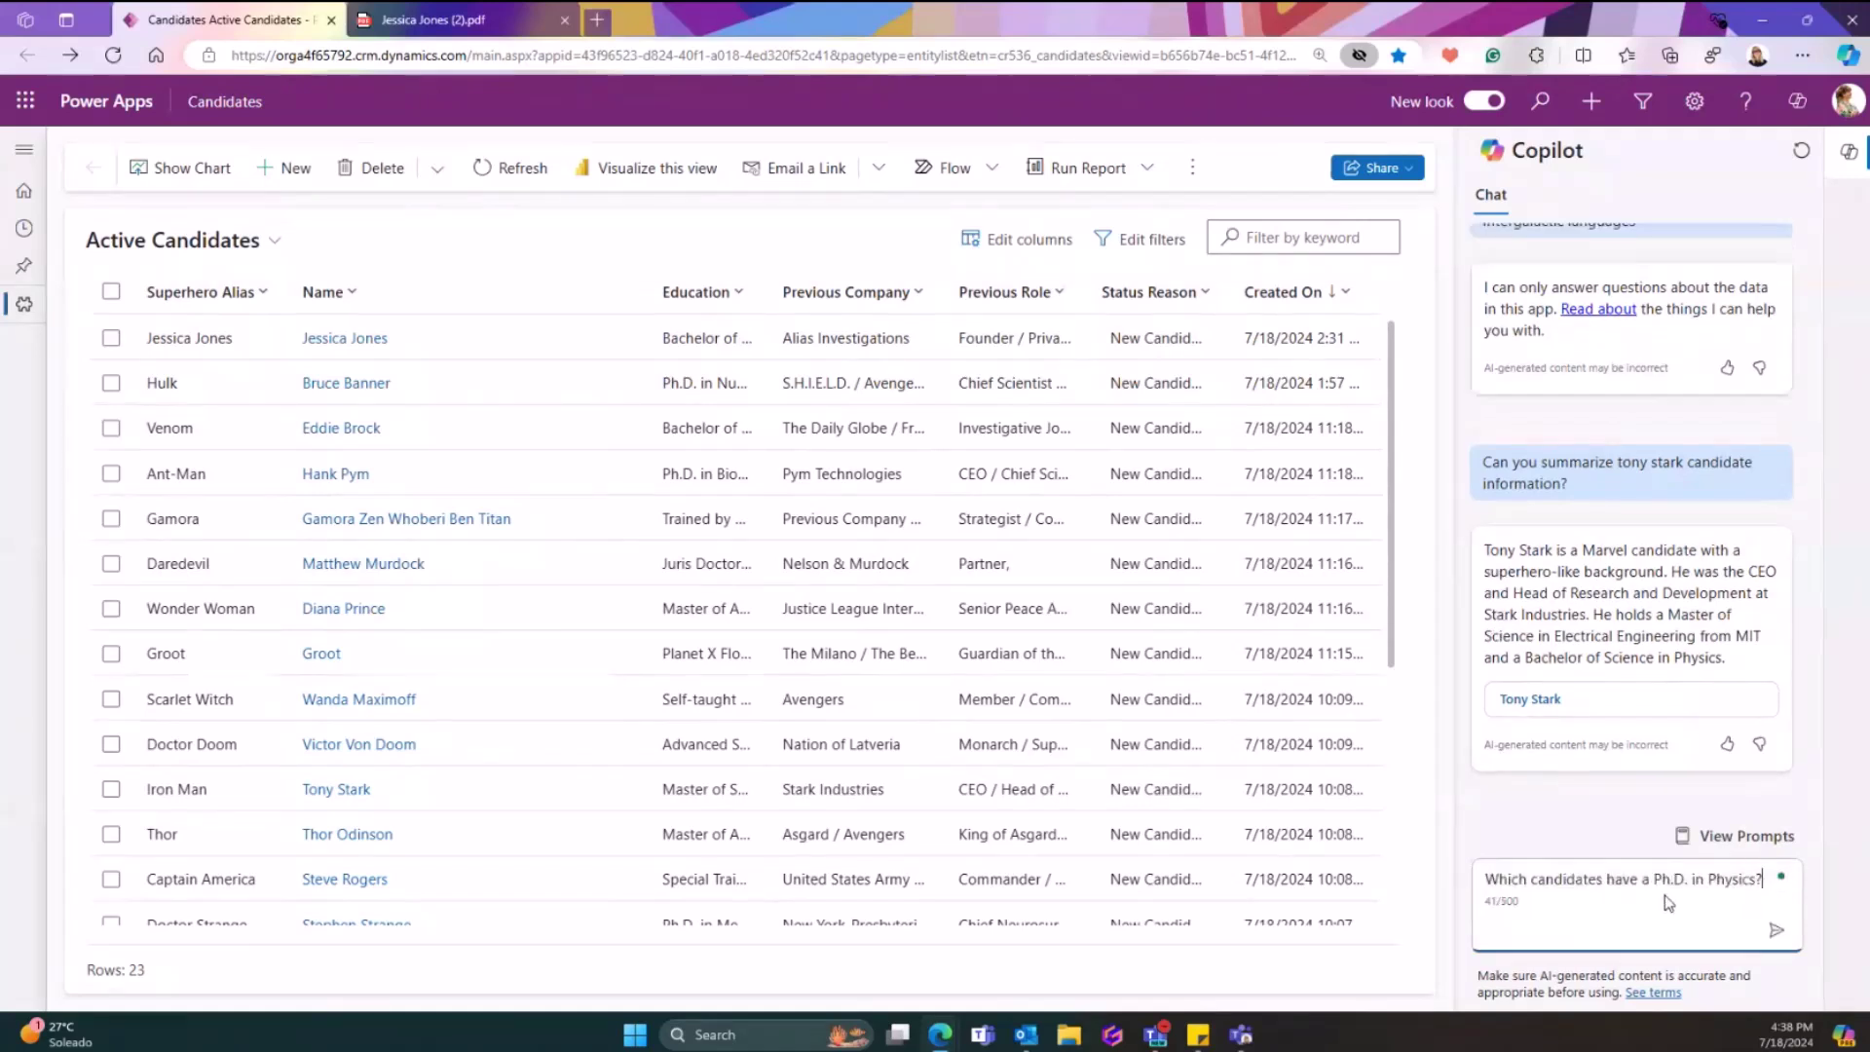
key("Return")
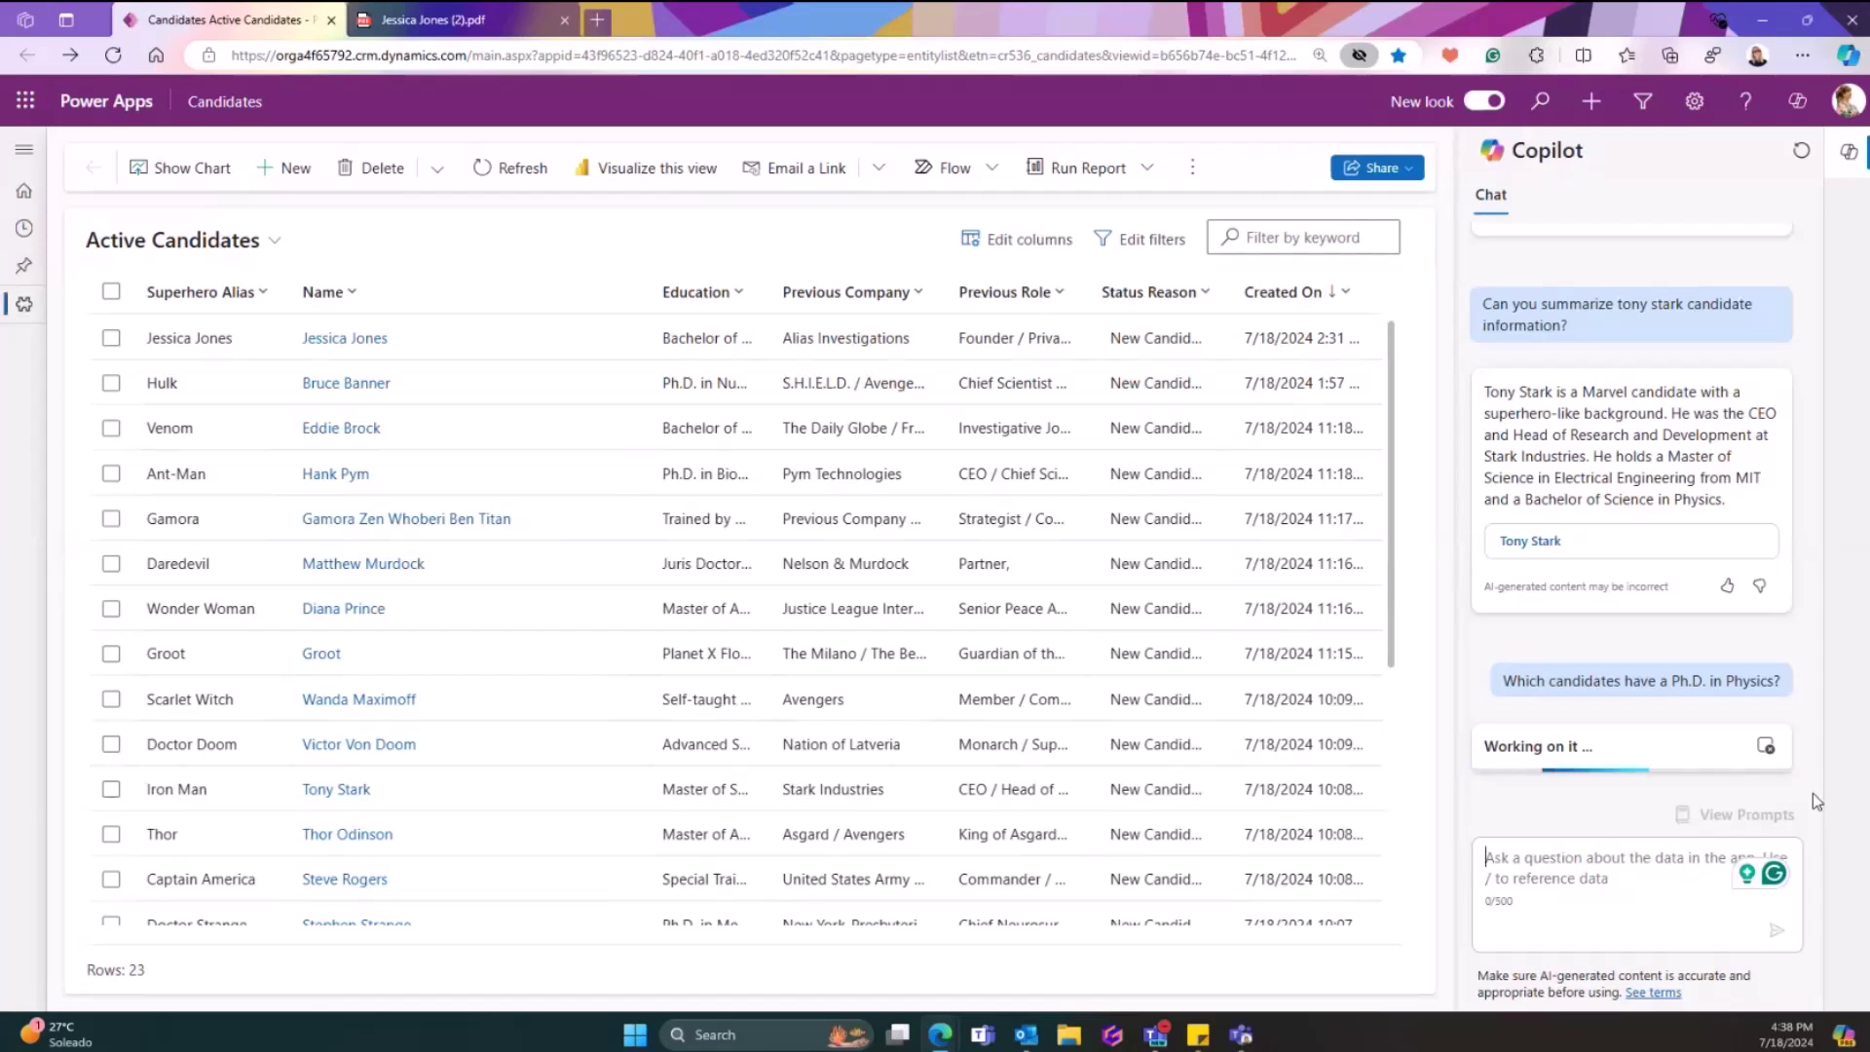
left_click(1542, 854)
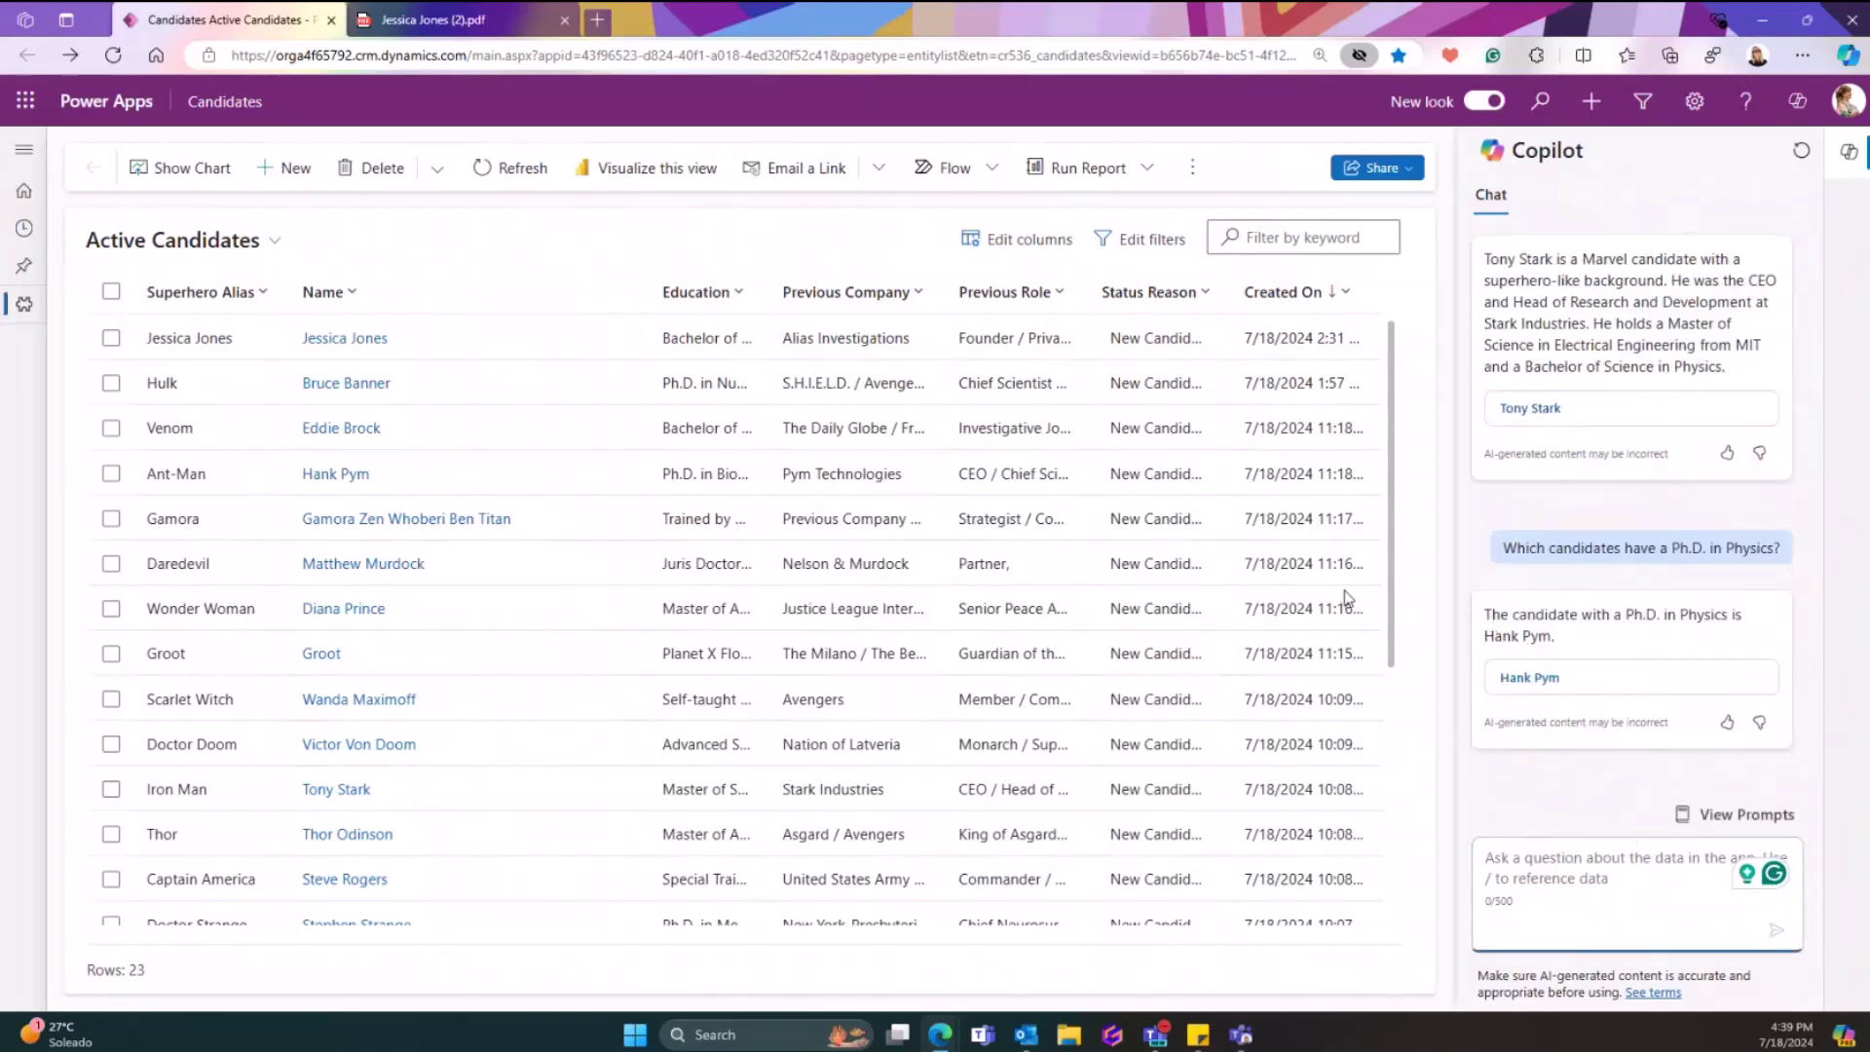
left_click_drag(1494, 621, 1559, 619)
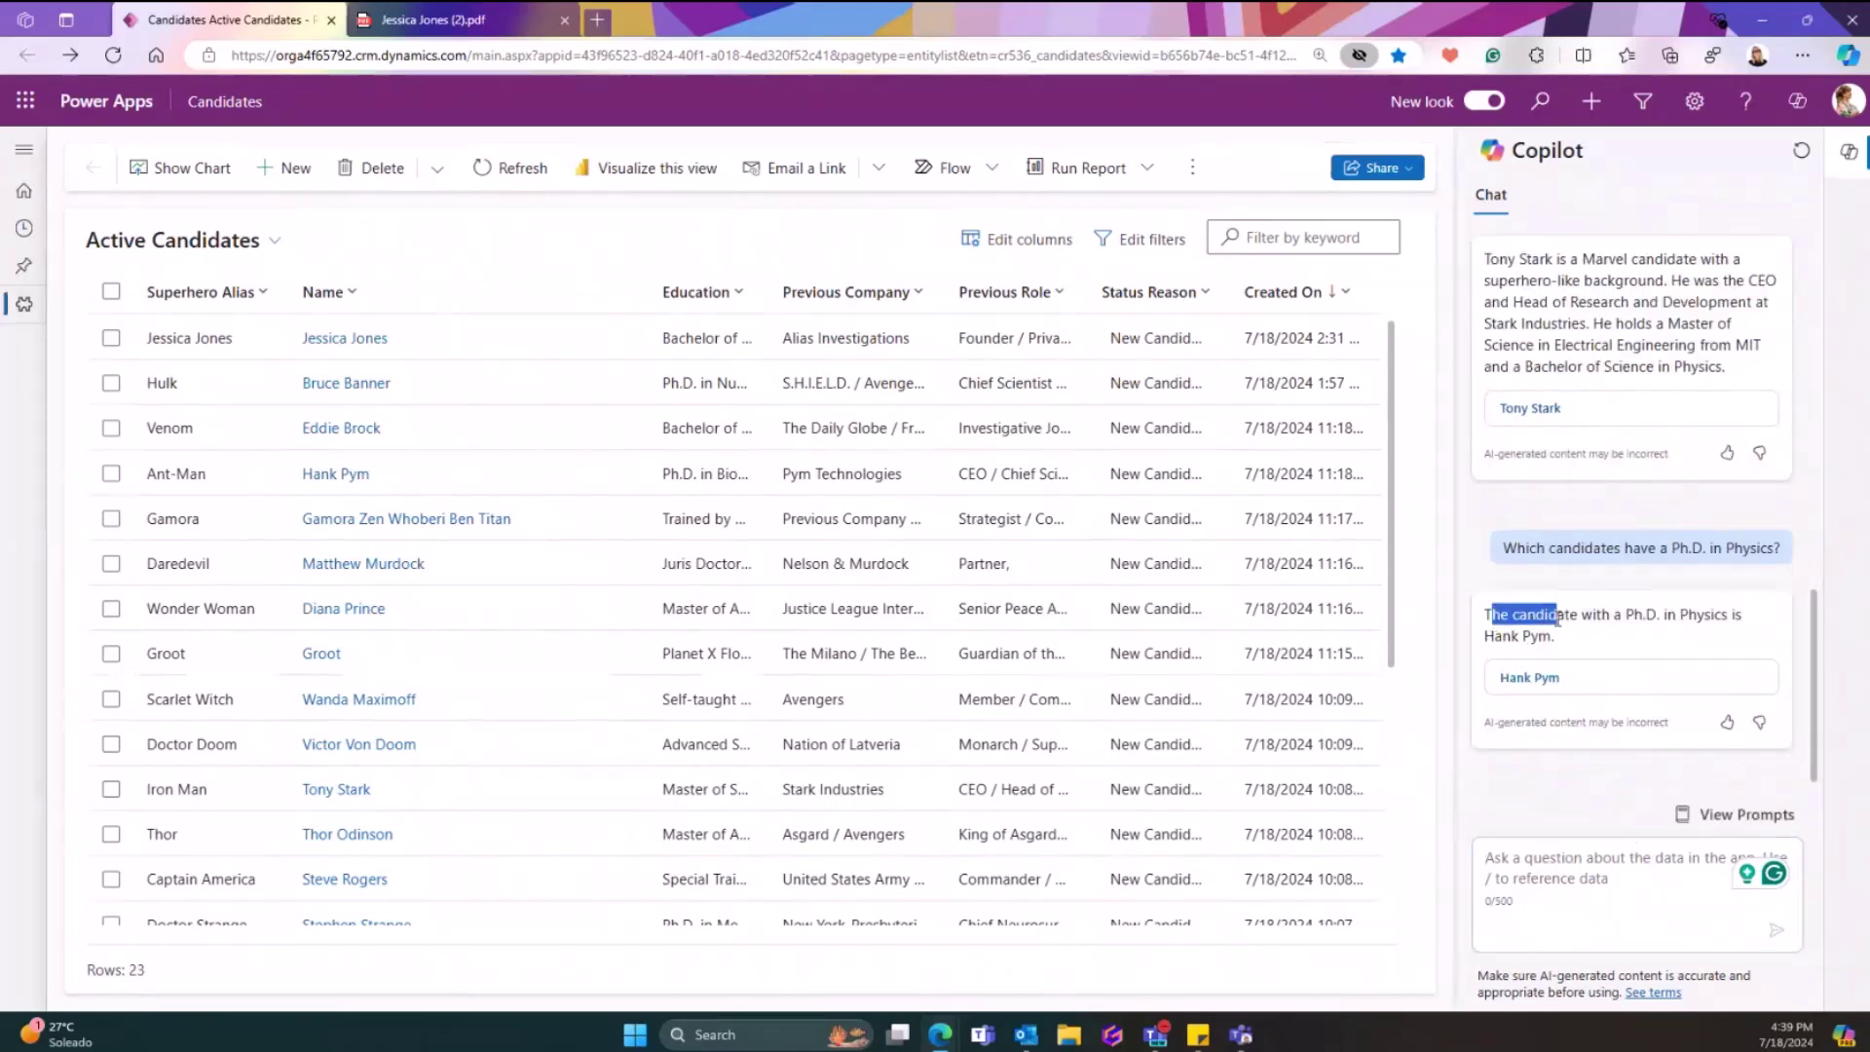
Open the candidate record linked in Copilot's Physics Ph.D. answer and read its Summary field.
left_click(1547, 680)
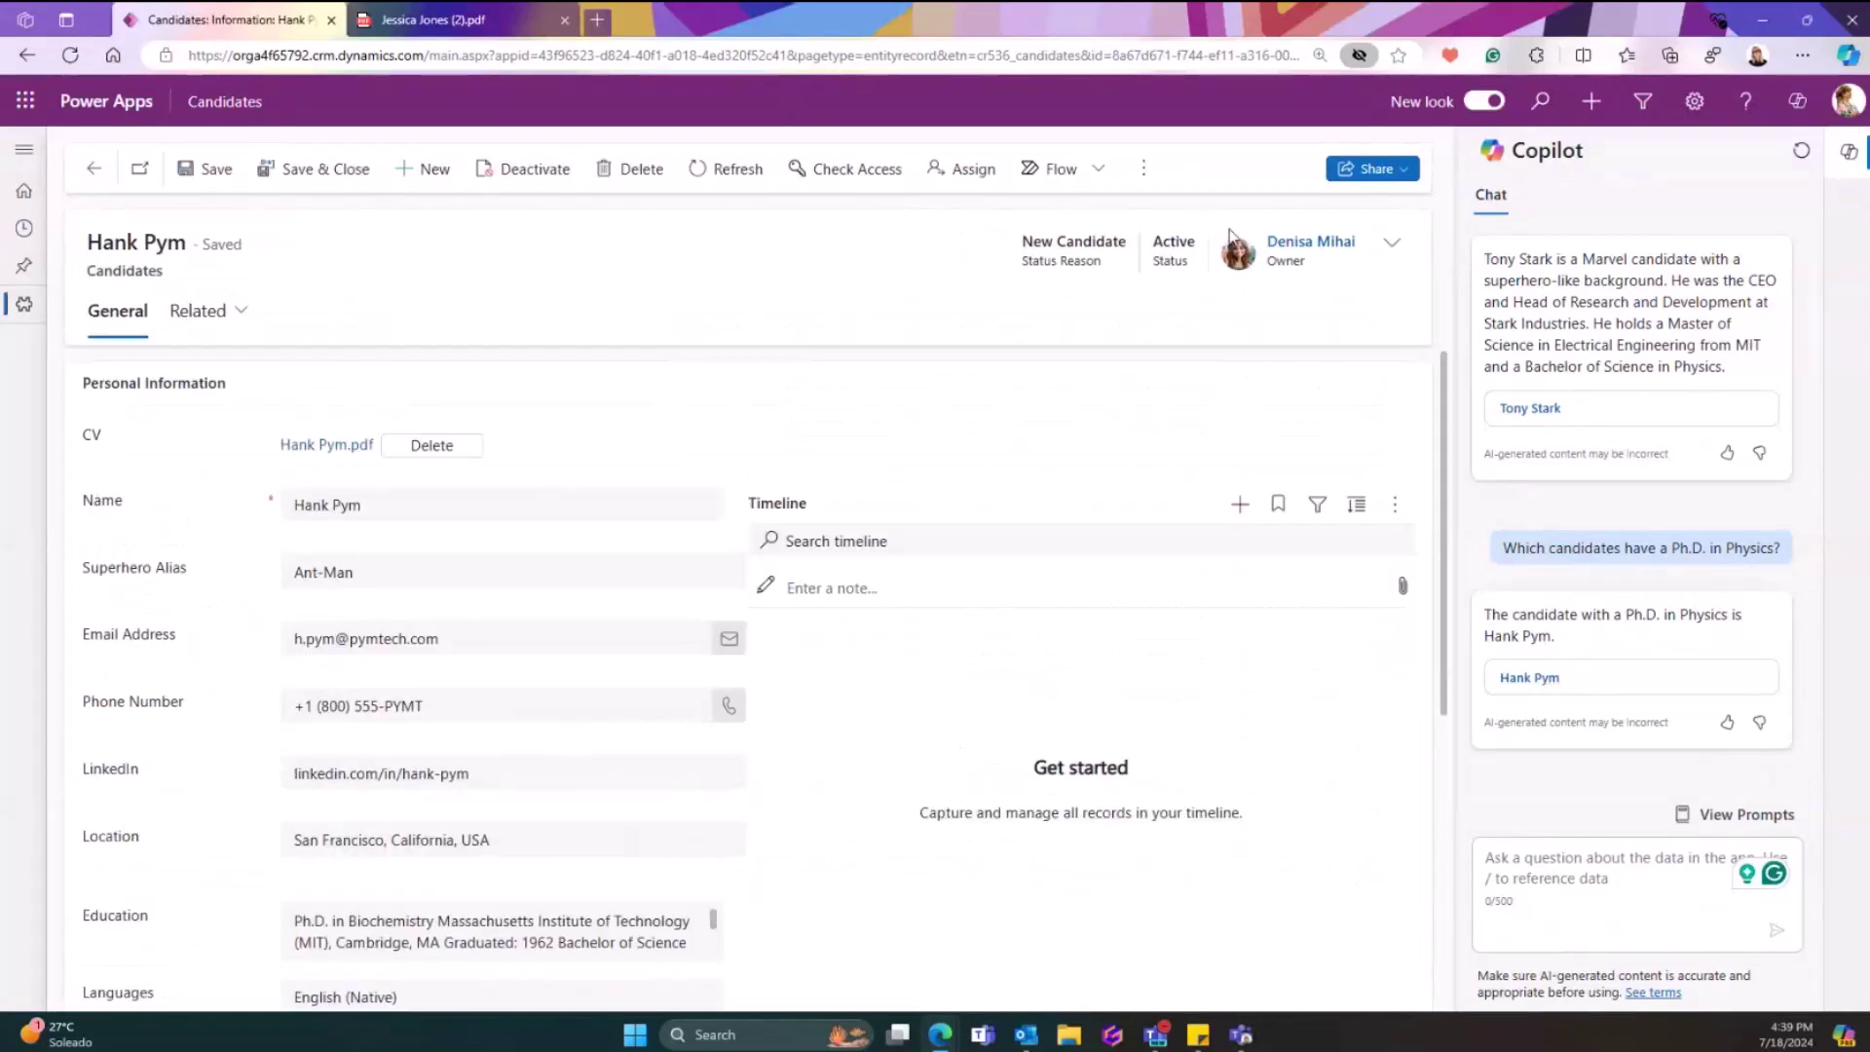
scroll(606, 555, "down", 3)
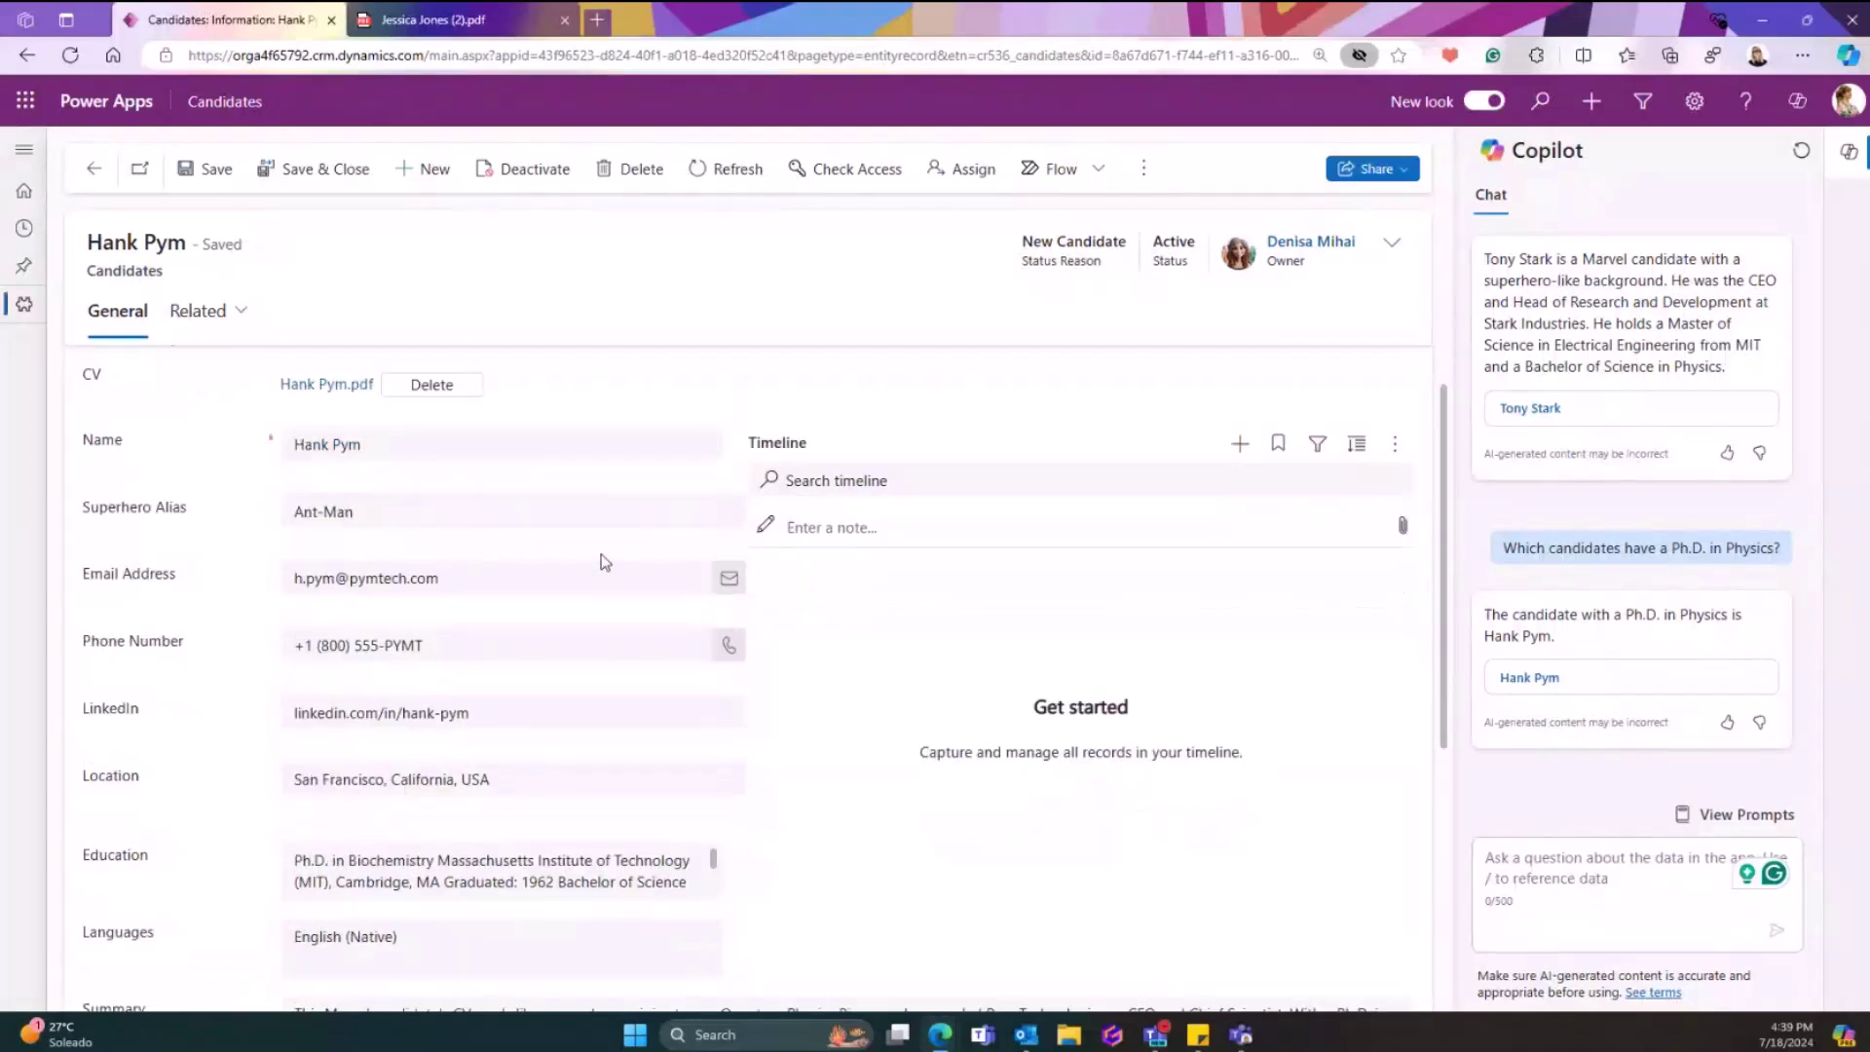
left_click_drag(352, 781, 820, 781)
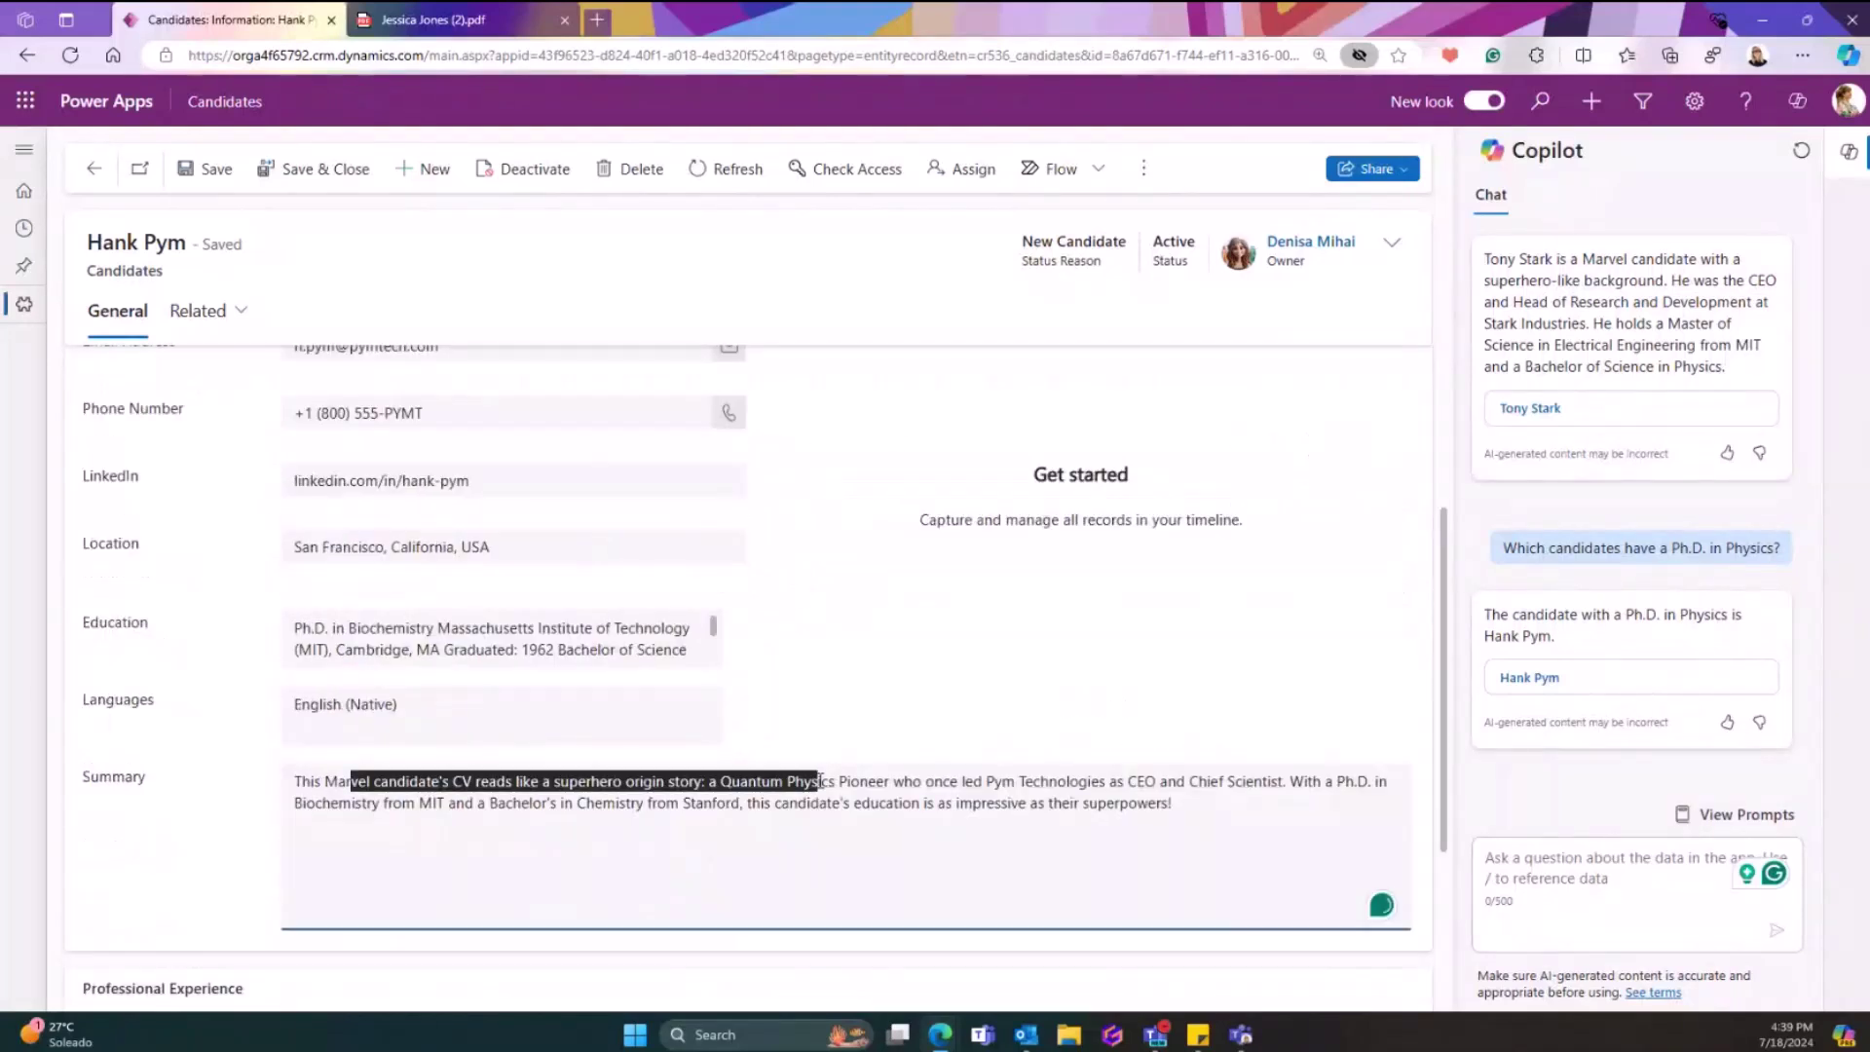
left_click(207, 868)
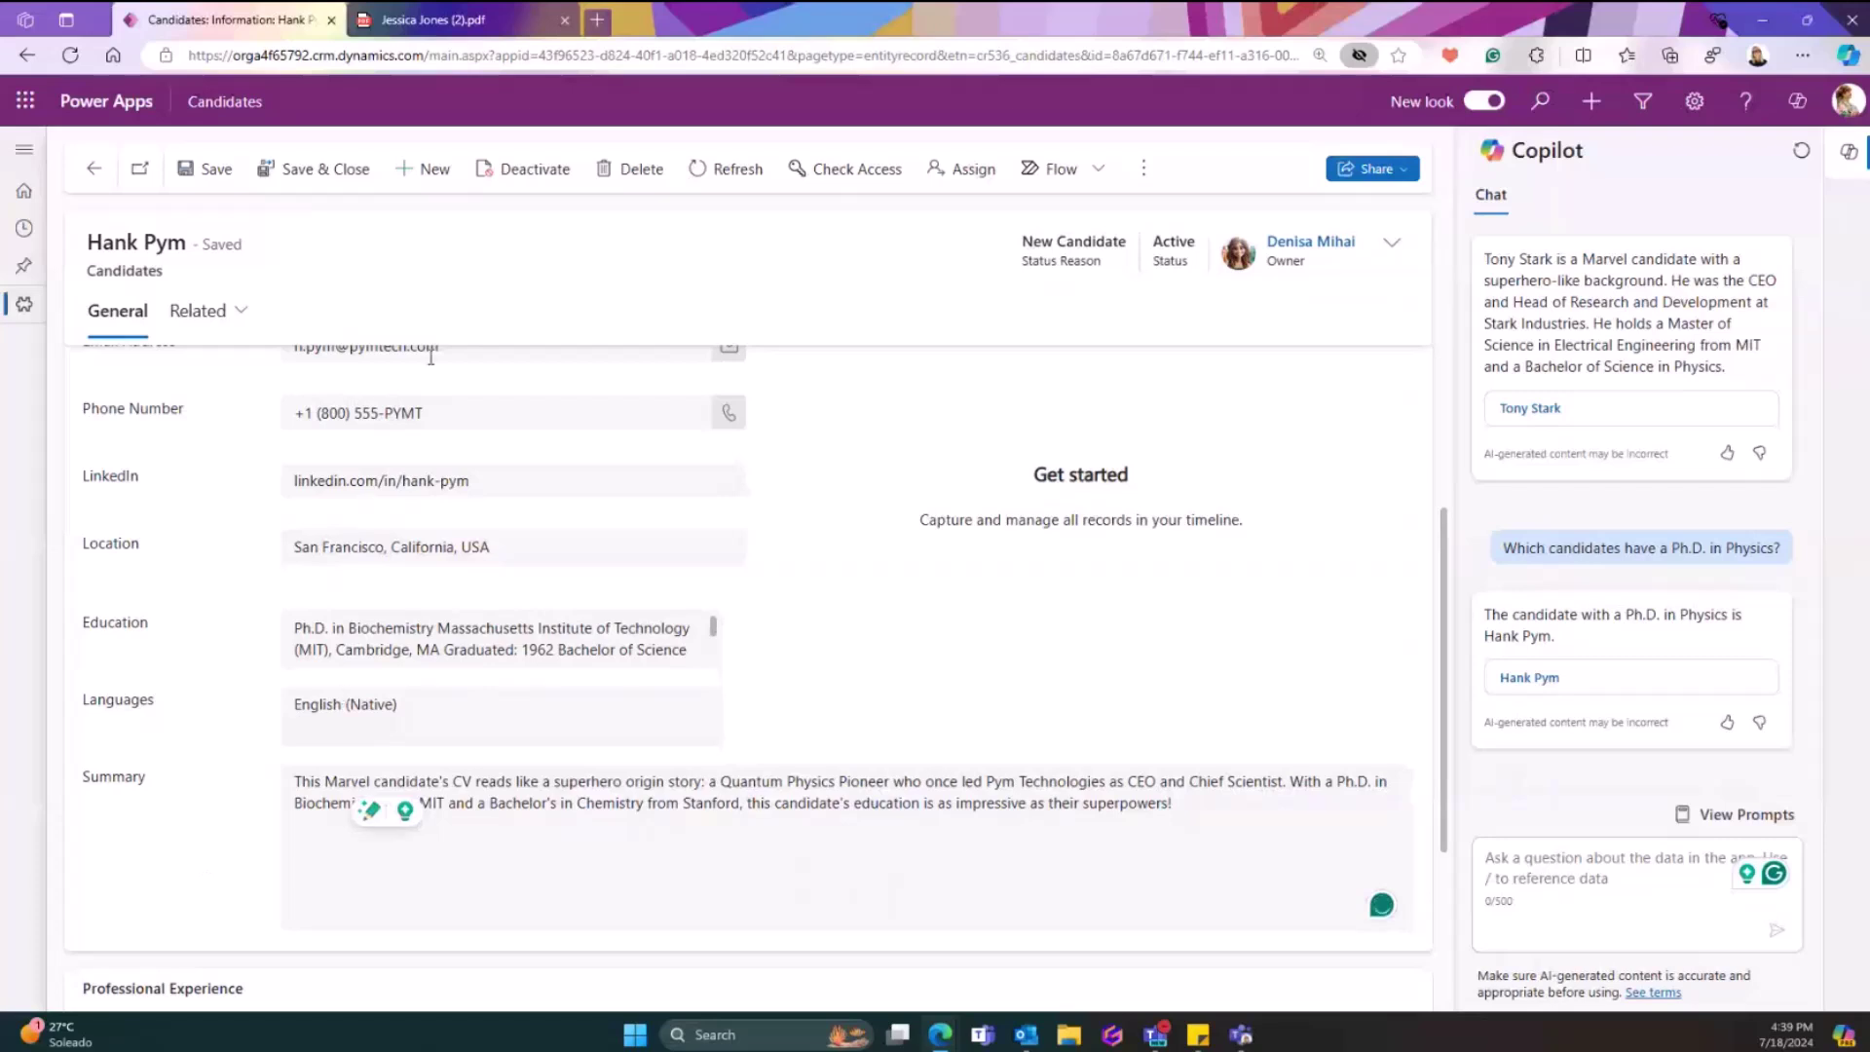
Open the candidate's attached CV PDF, examine the specialty and education details enlarged, and return to the candidate record.
scroll(207, 869, "up", 3)
left_click(340, 448)
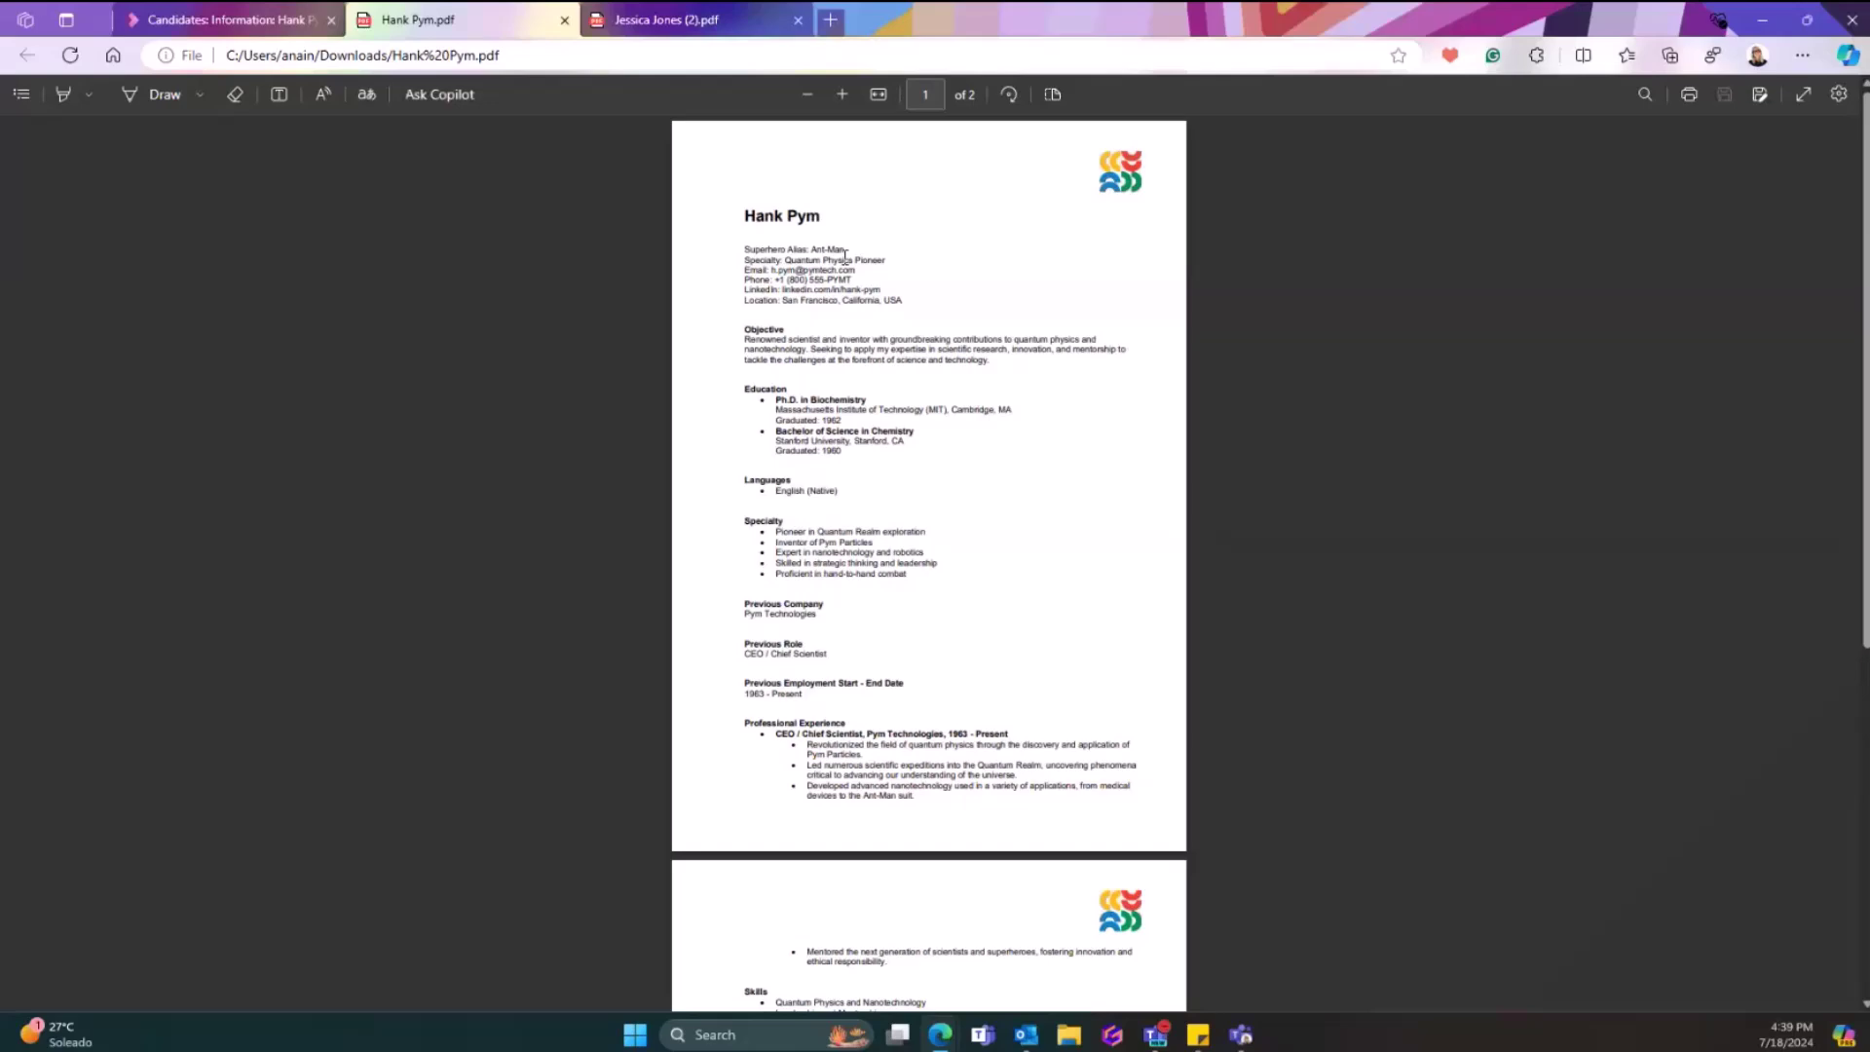
scroll(845, 255, "up", 5)
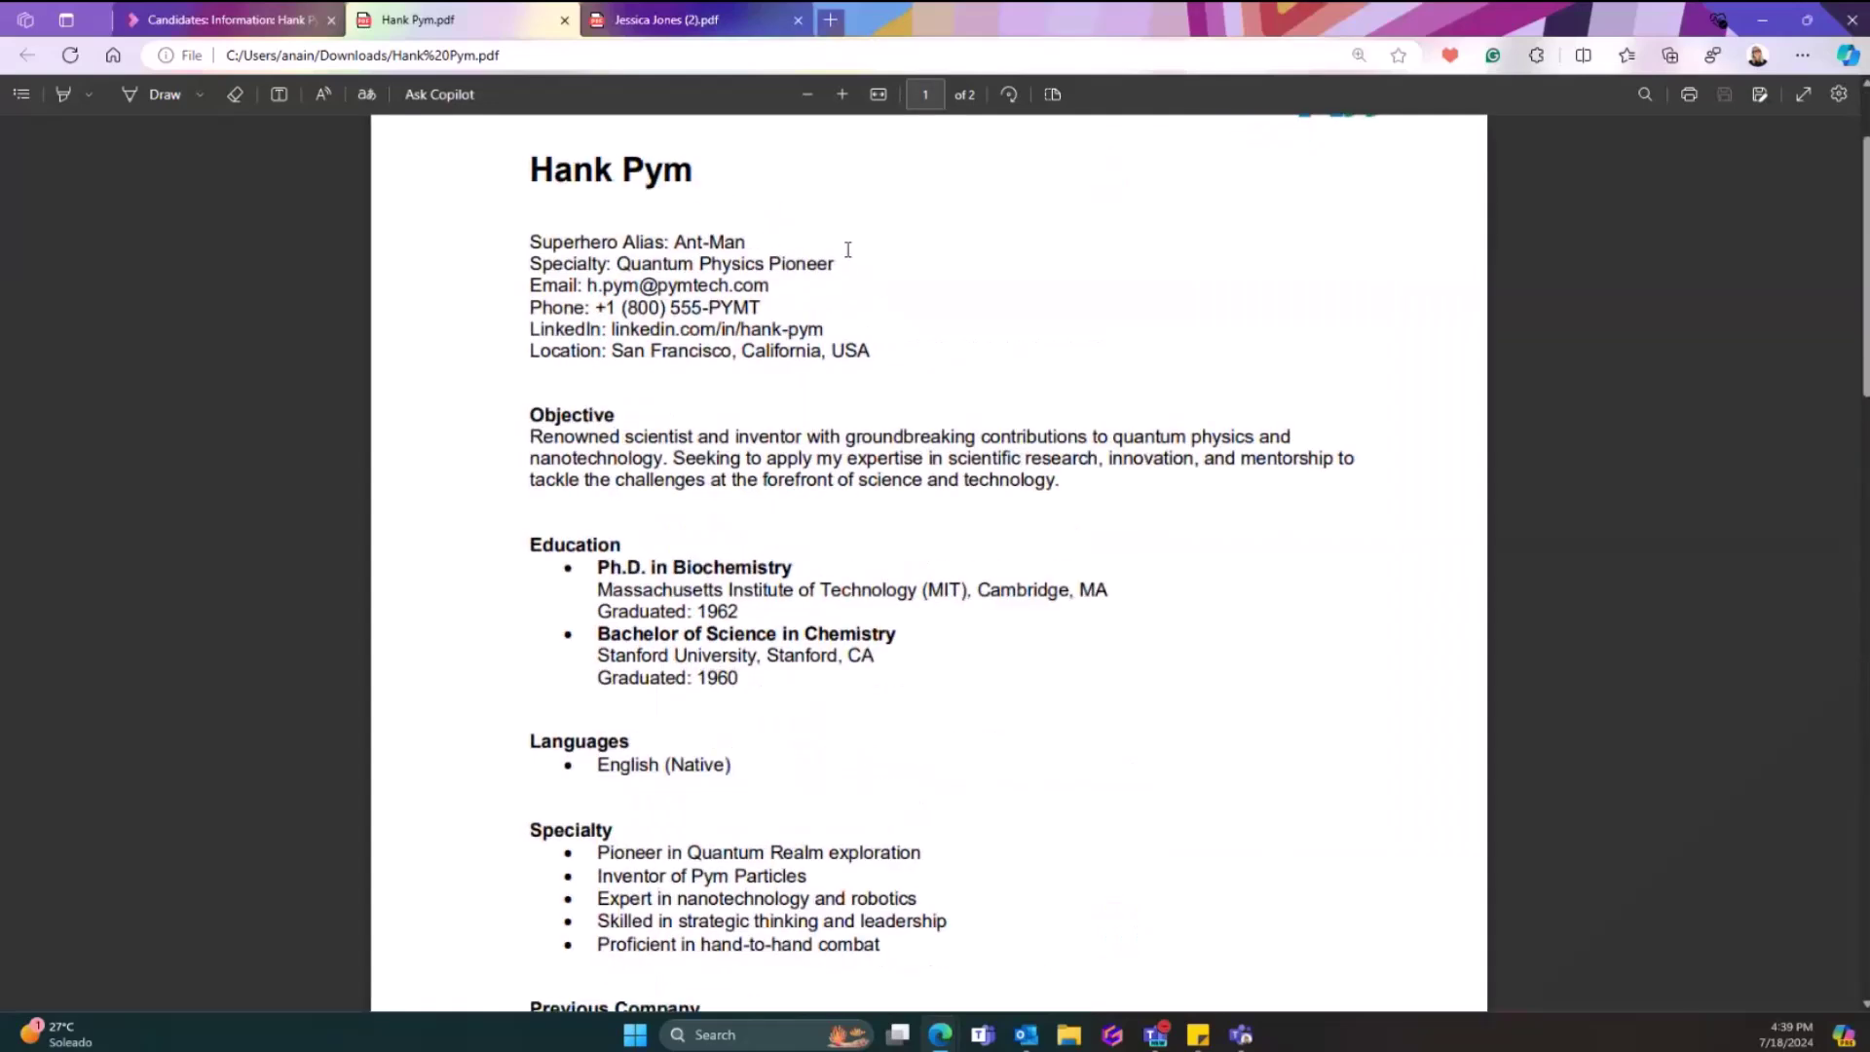
left_click(255, 21)
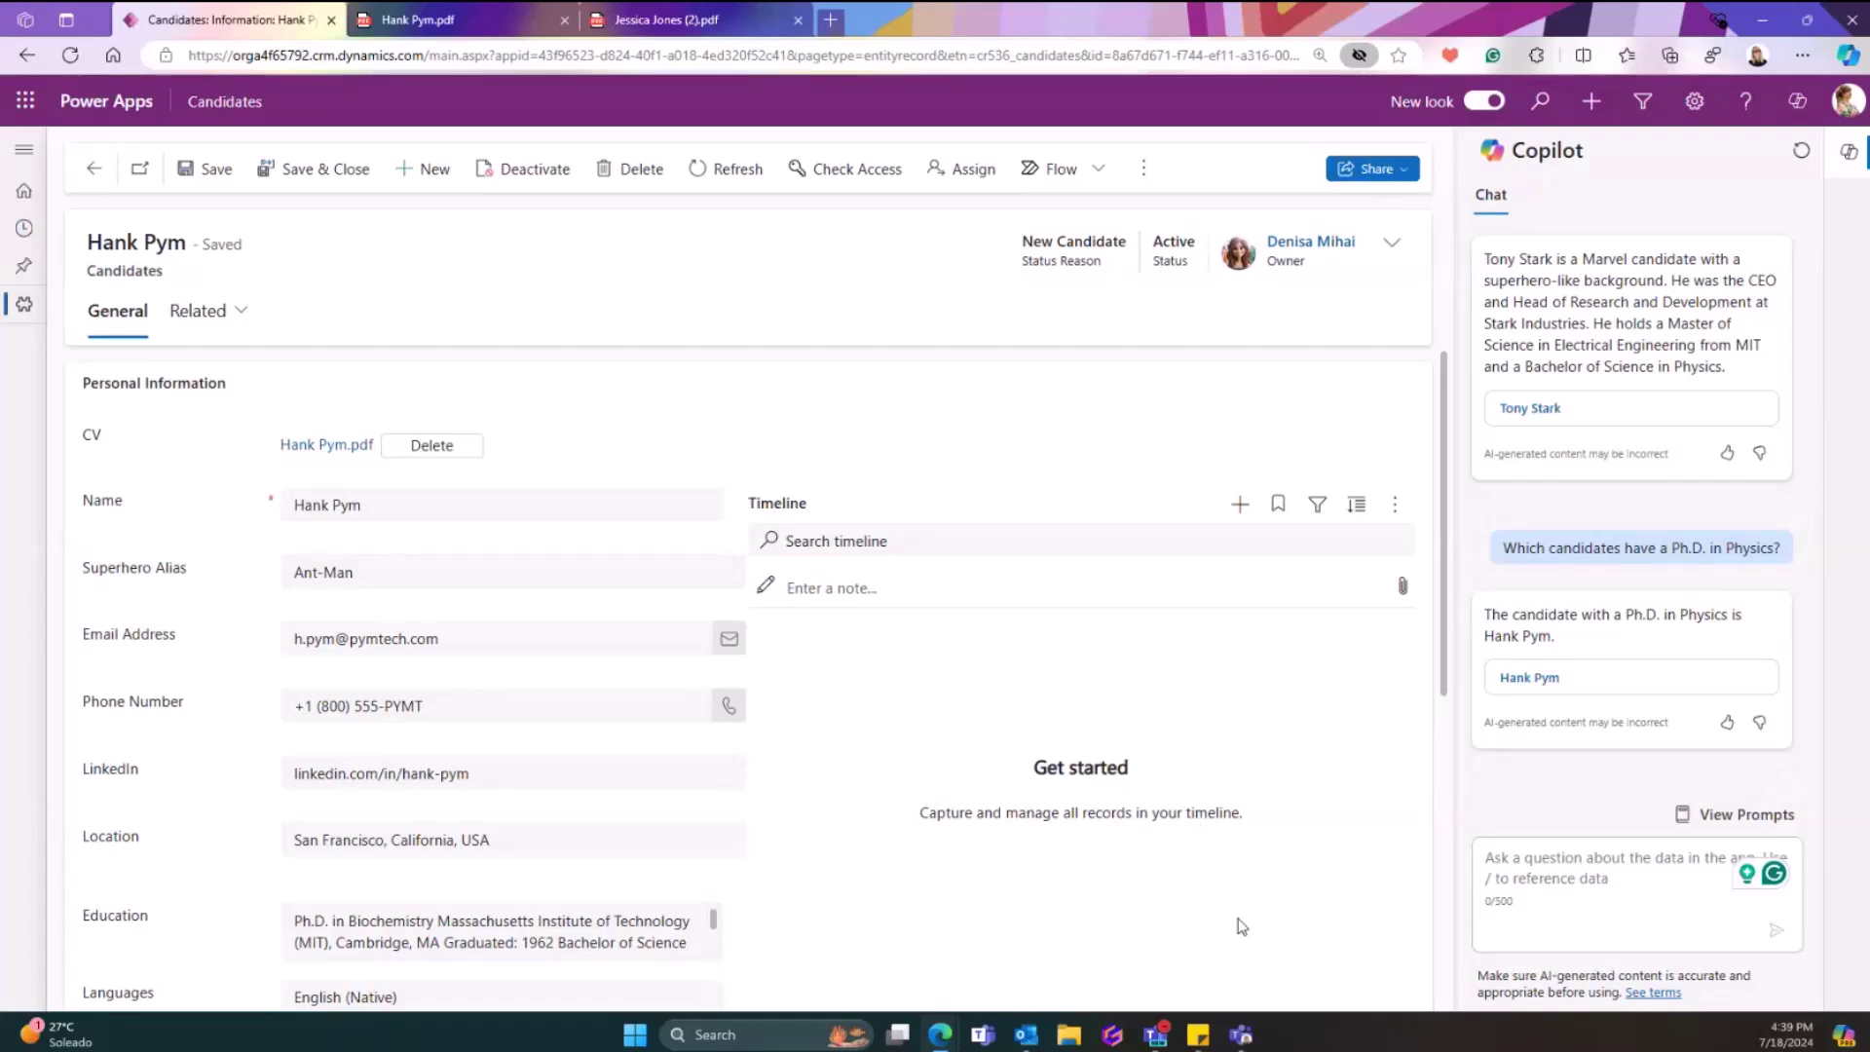
Switch to the M365&PP meeting presentation in Canva.
mouse_move(940, 1035)
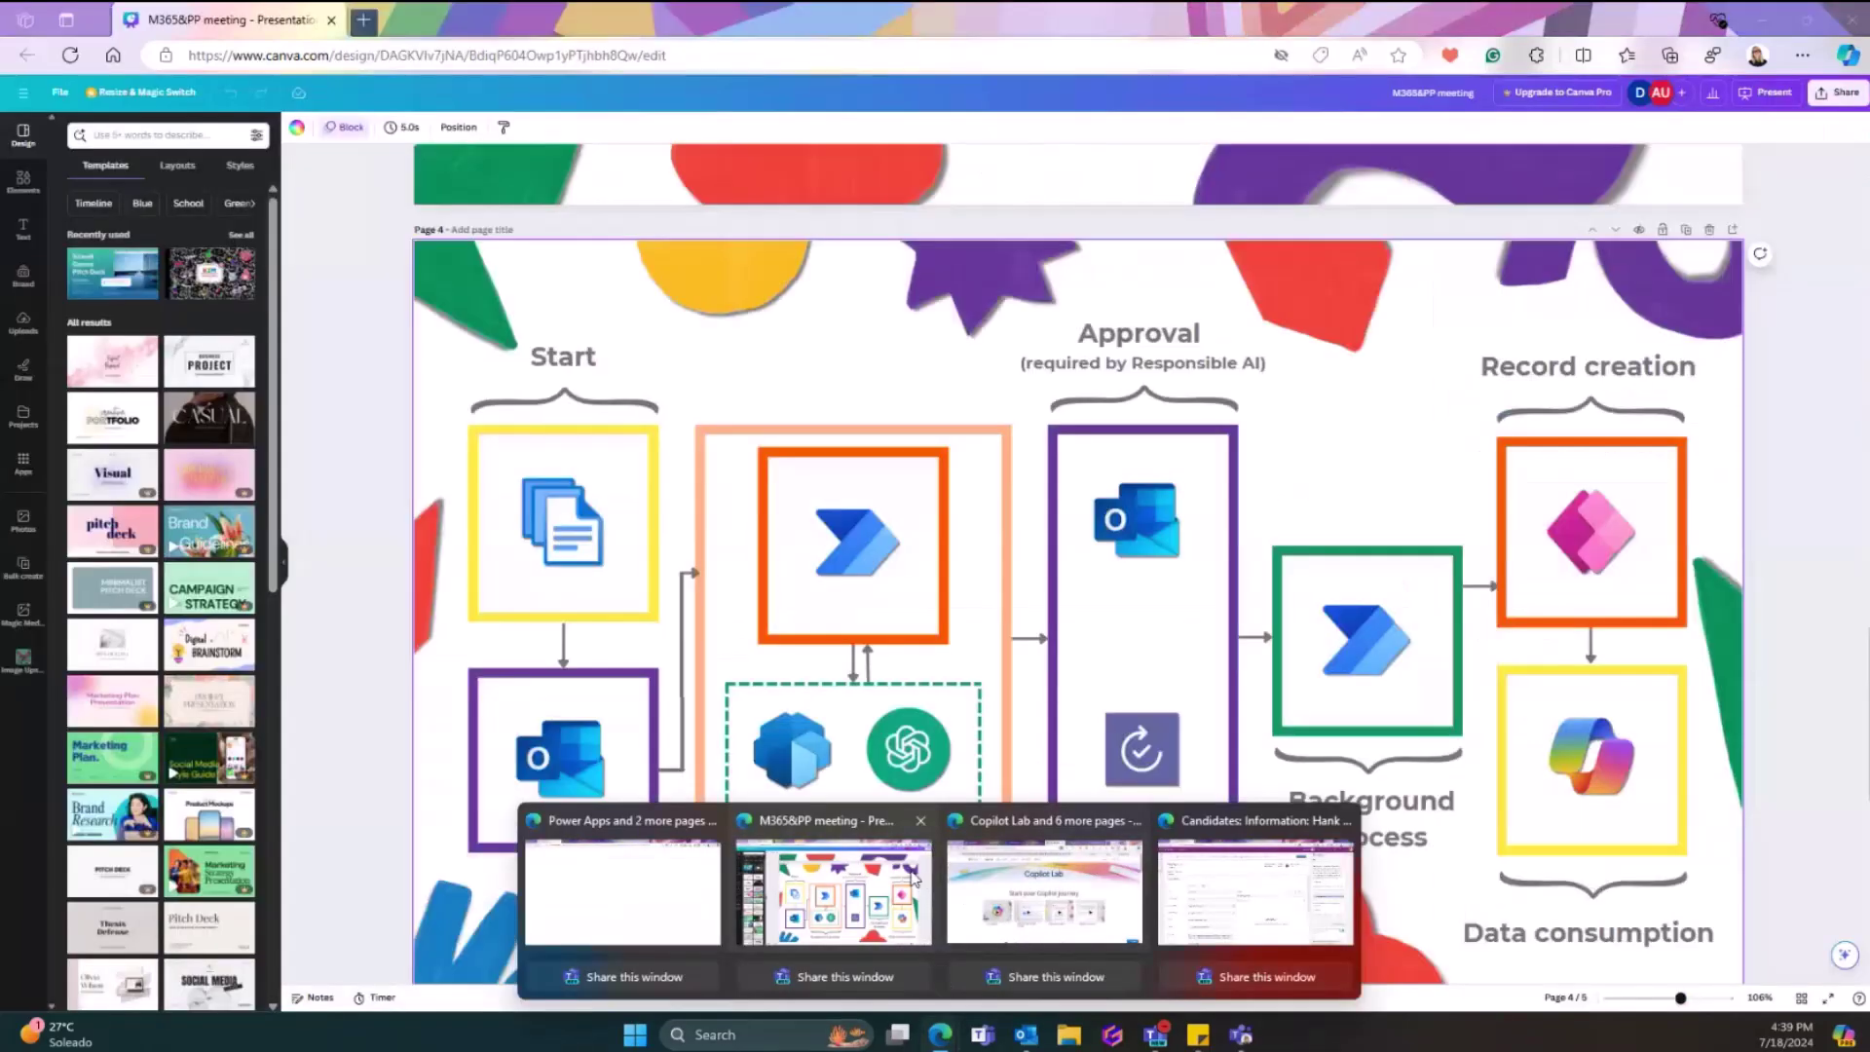